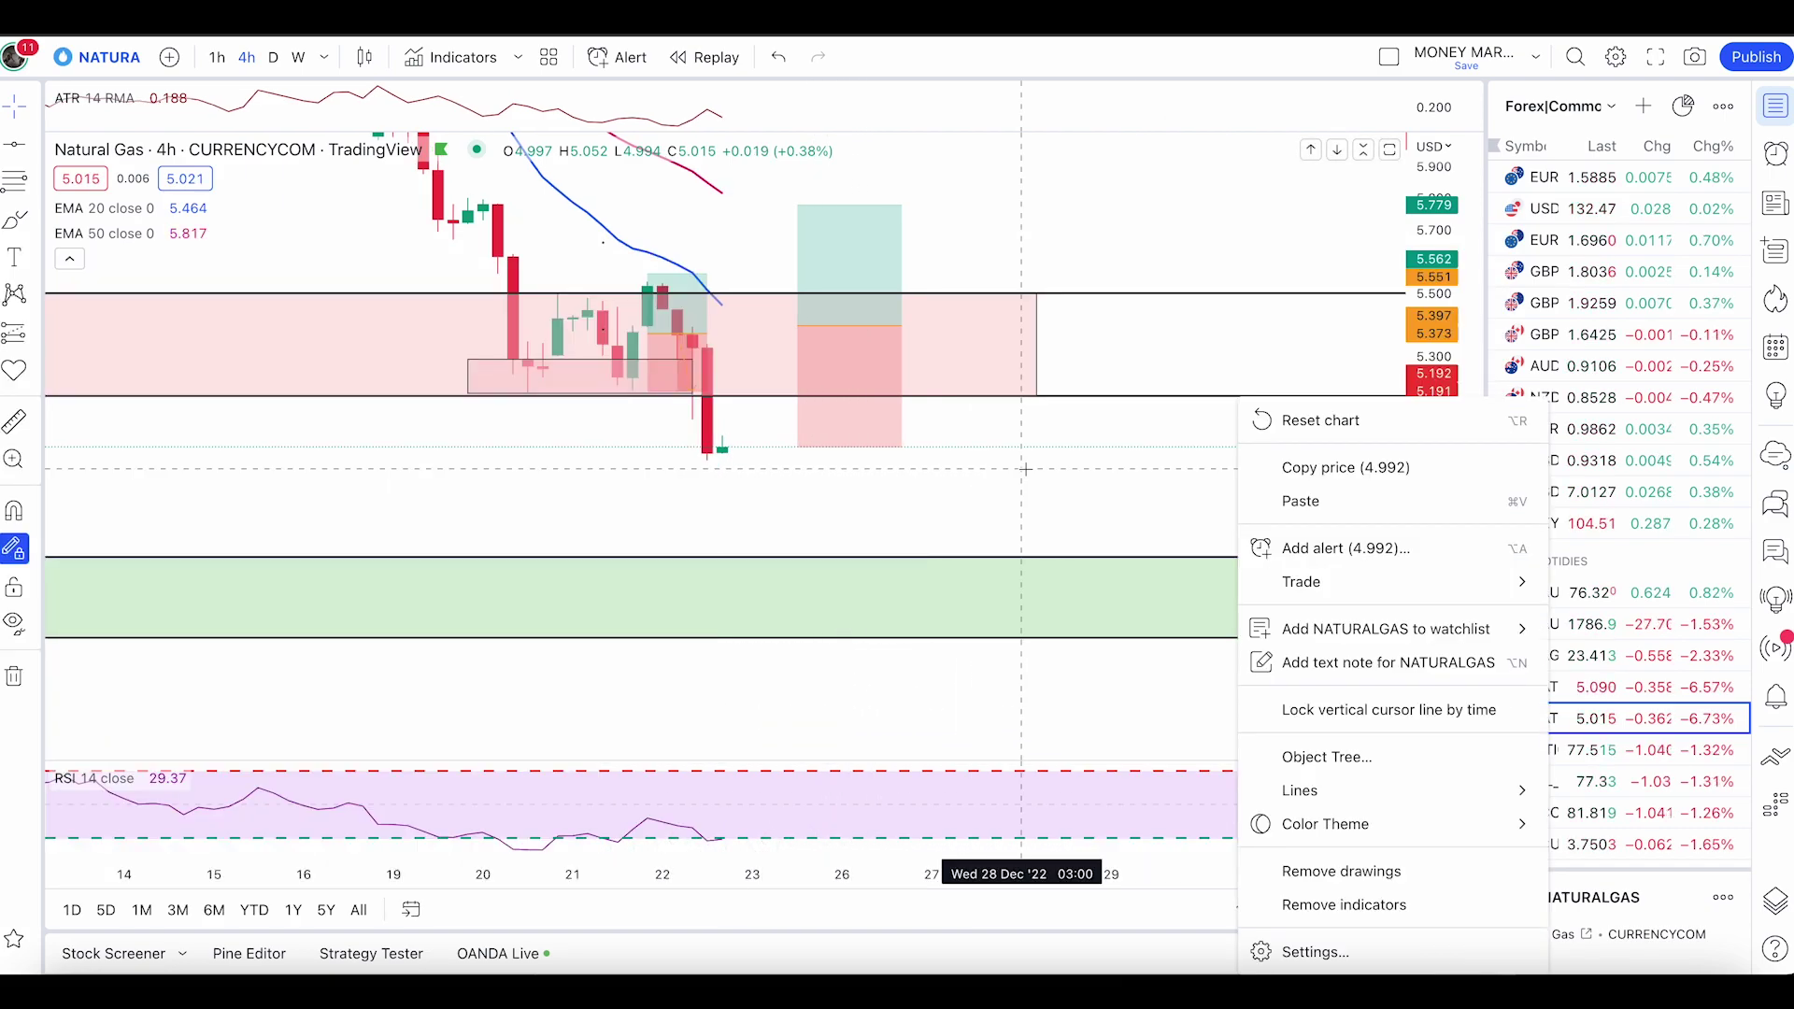
Step: Dismiss the chart menu, then brush and undo three trial price paths on Natural Gas
{"action": "left_click", "coordinate": [1089, 513]}
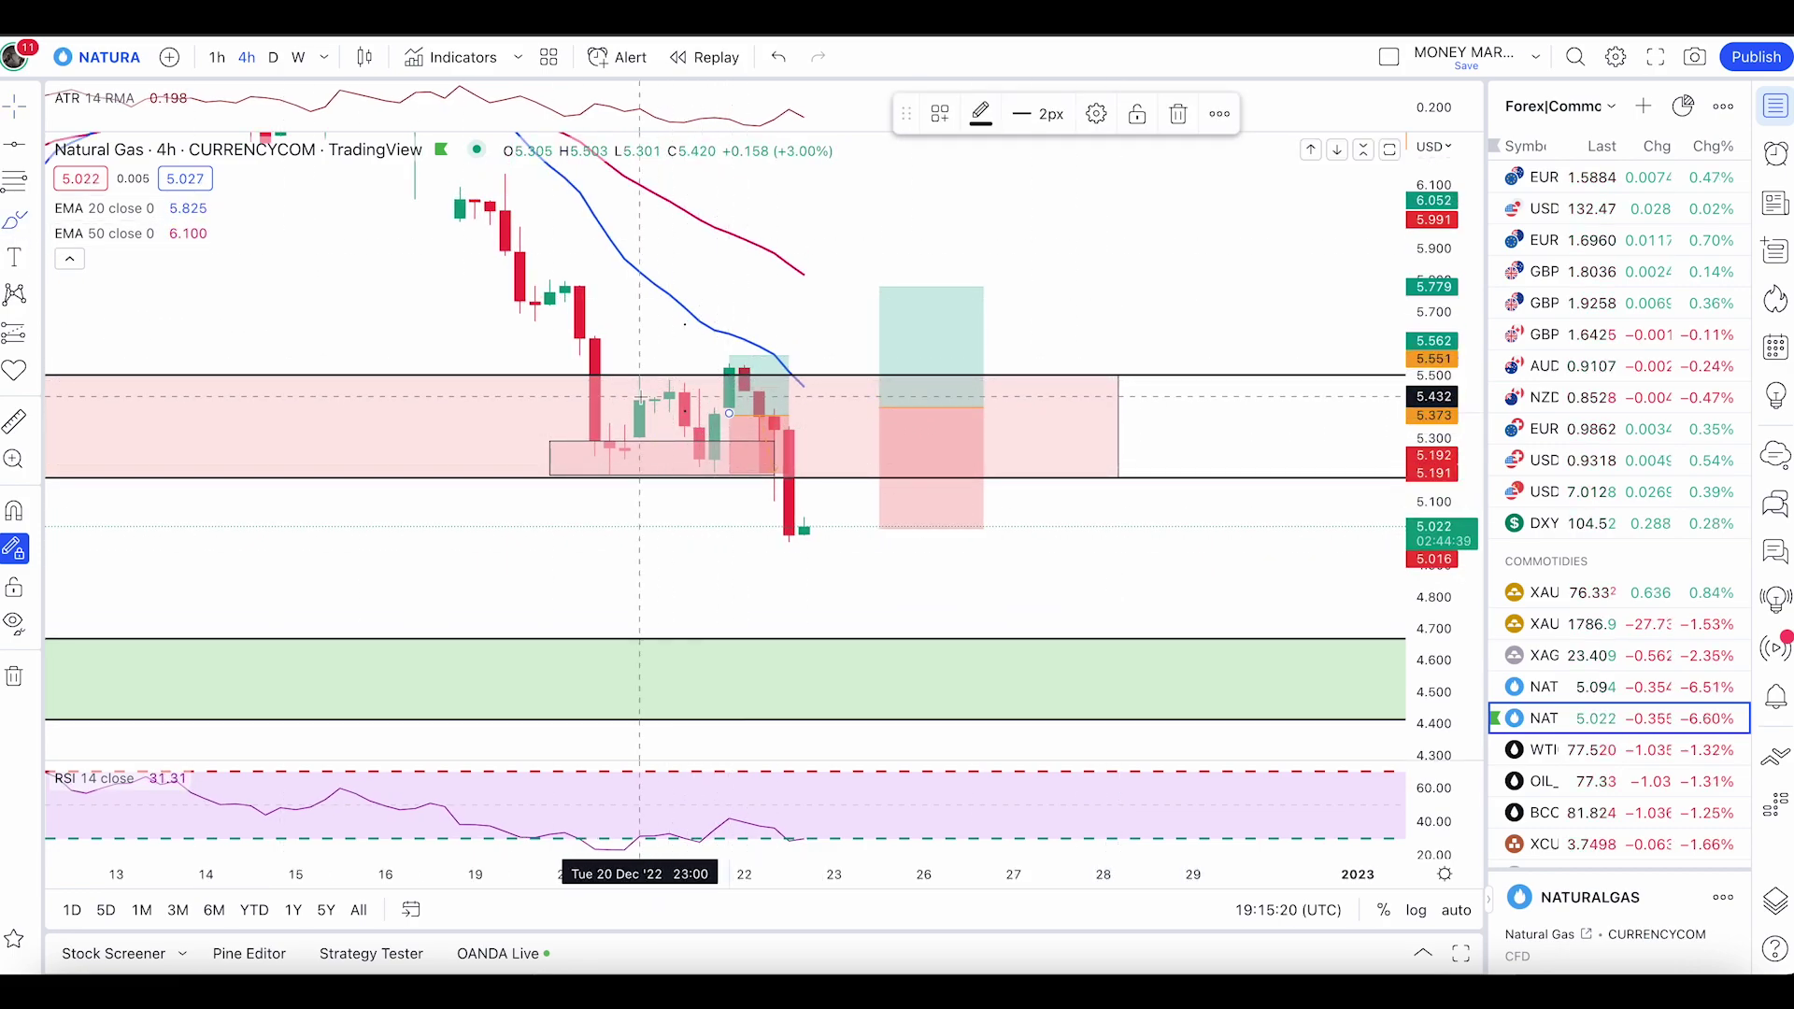
{"action": "mouse_move", "coordinate": [580, 330]}
{"action": "left_mouse_down"}
{"action": "mouse_move", "coordinate": [702, 458]}
{"action": "mouse_move", "coordinate": [684, 452]}
{"action": "mouse_move", "coordinate": [716, 377]}
{"action": "mouse_move", "coordinate": [757, 509]}
{"action": "left_mouse_up"}
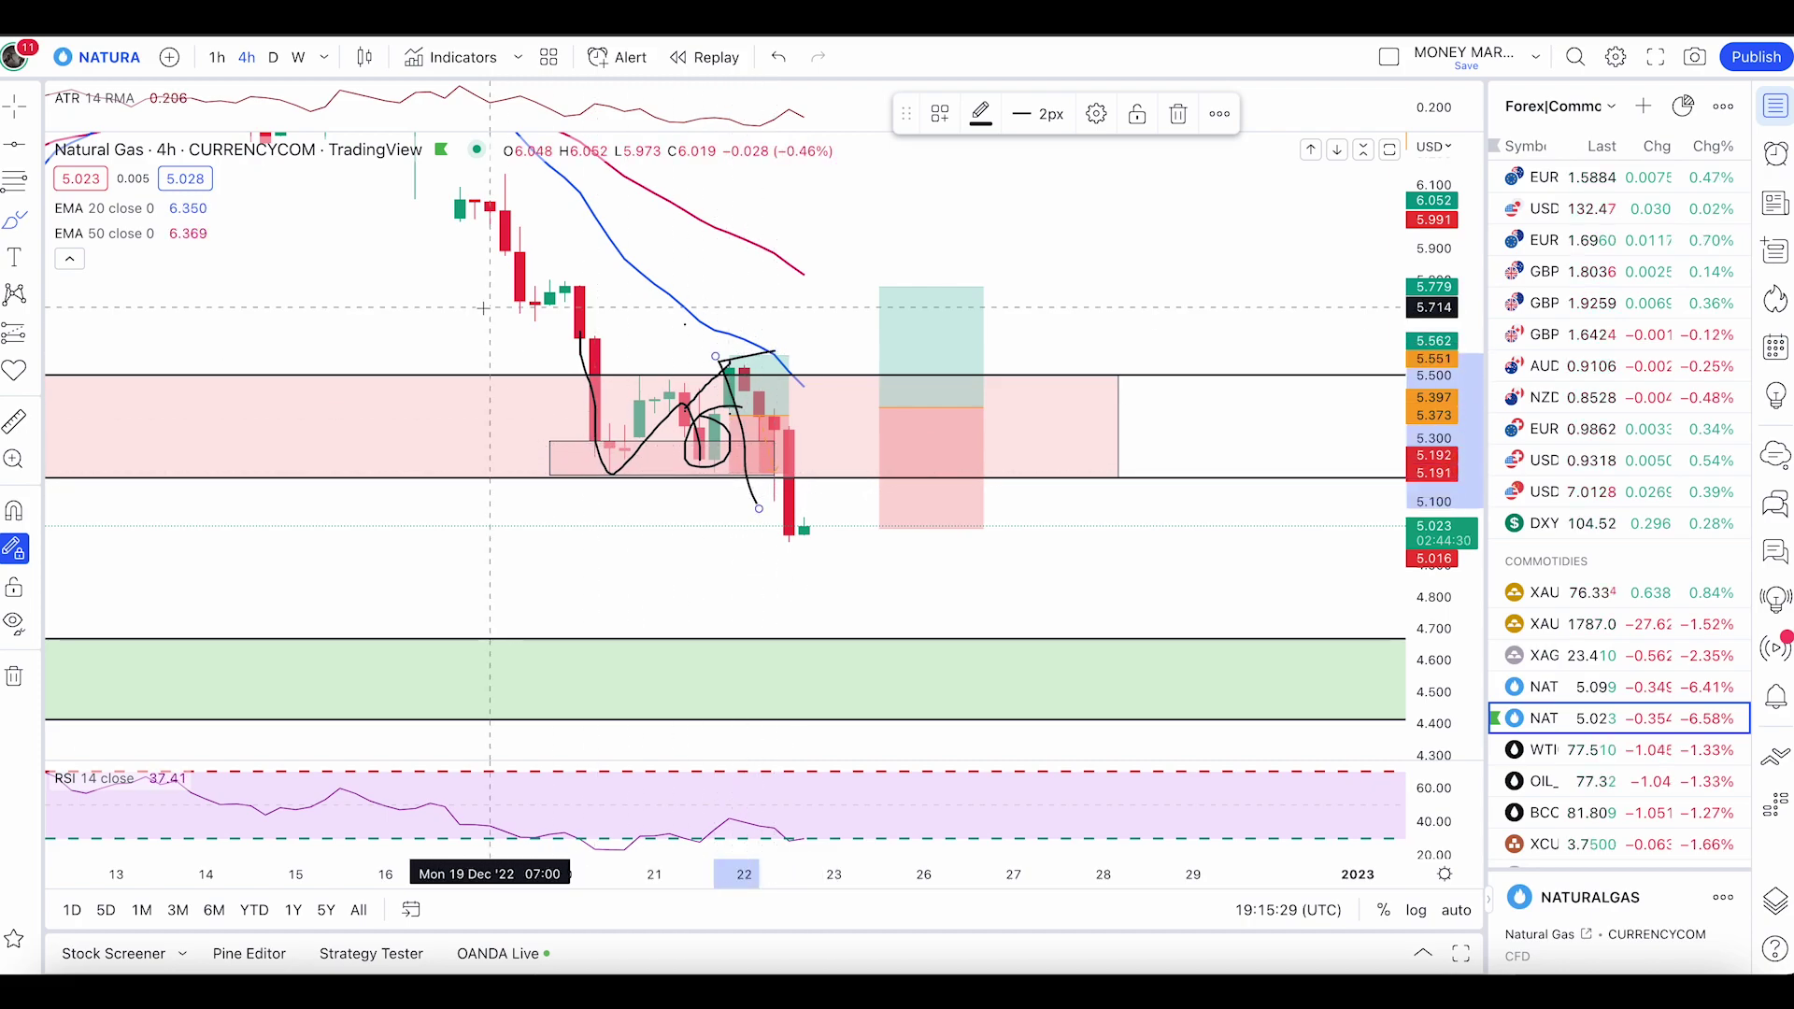
{"action": "key", "text": "ctrl+z"}
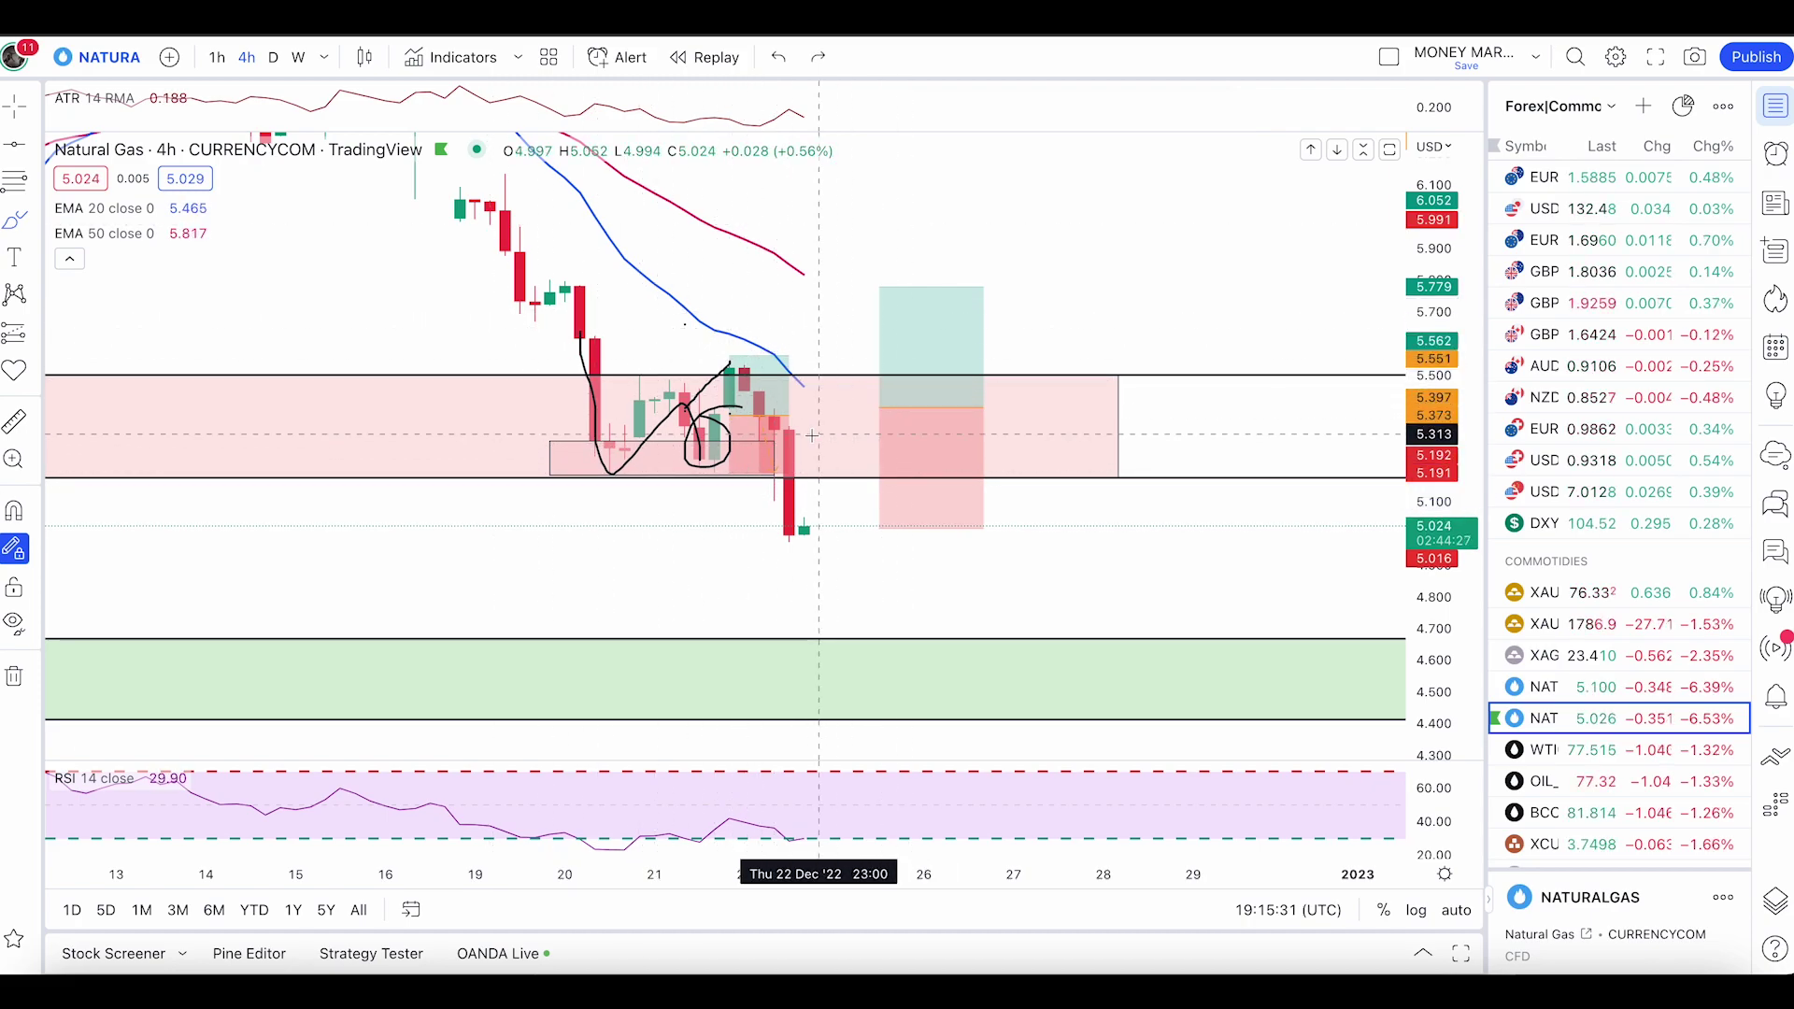
{"action": "left_click_drag", "start_coordinate": [935, 462], "coordinate": [1012, 521]}
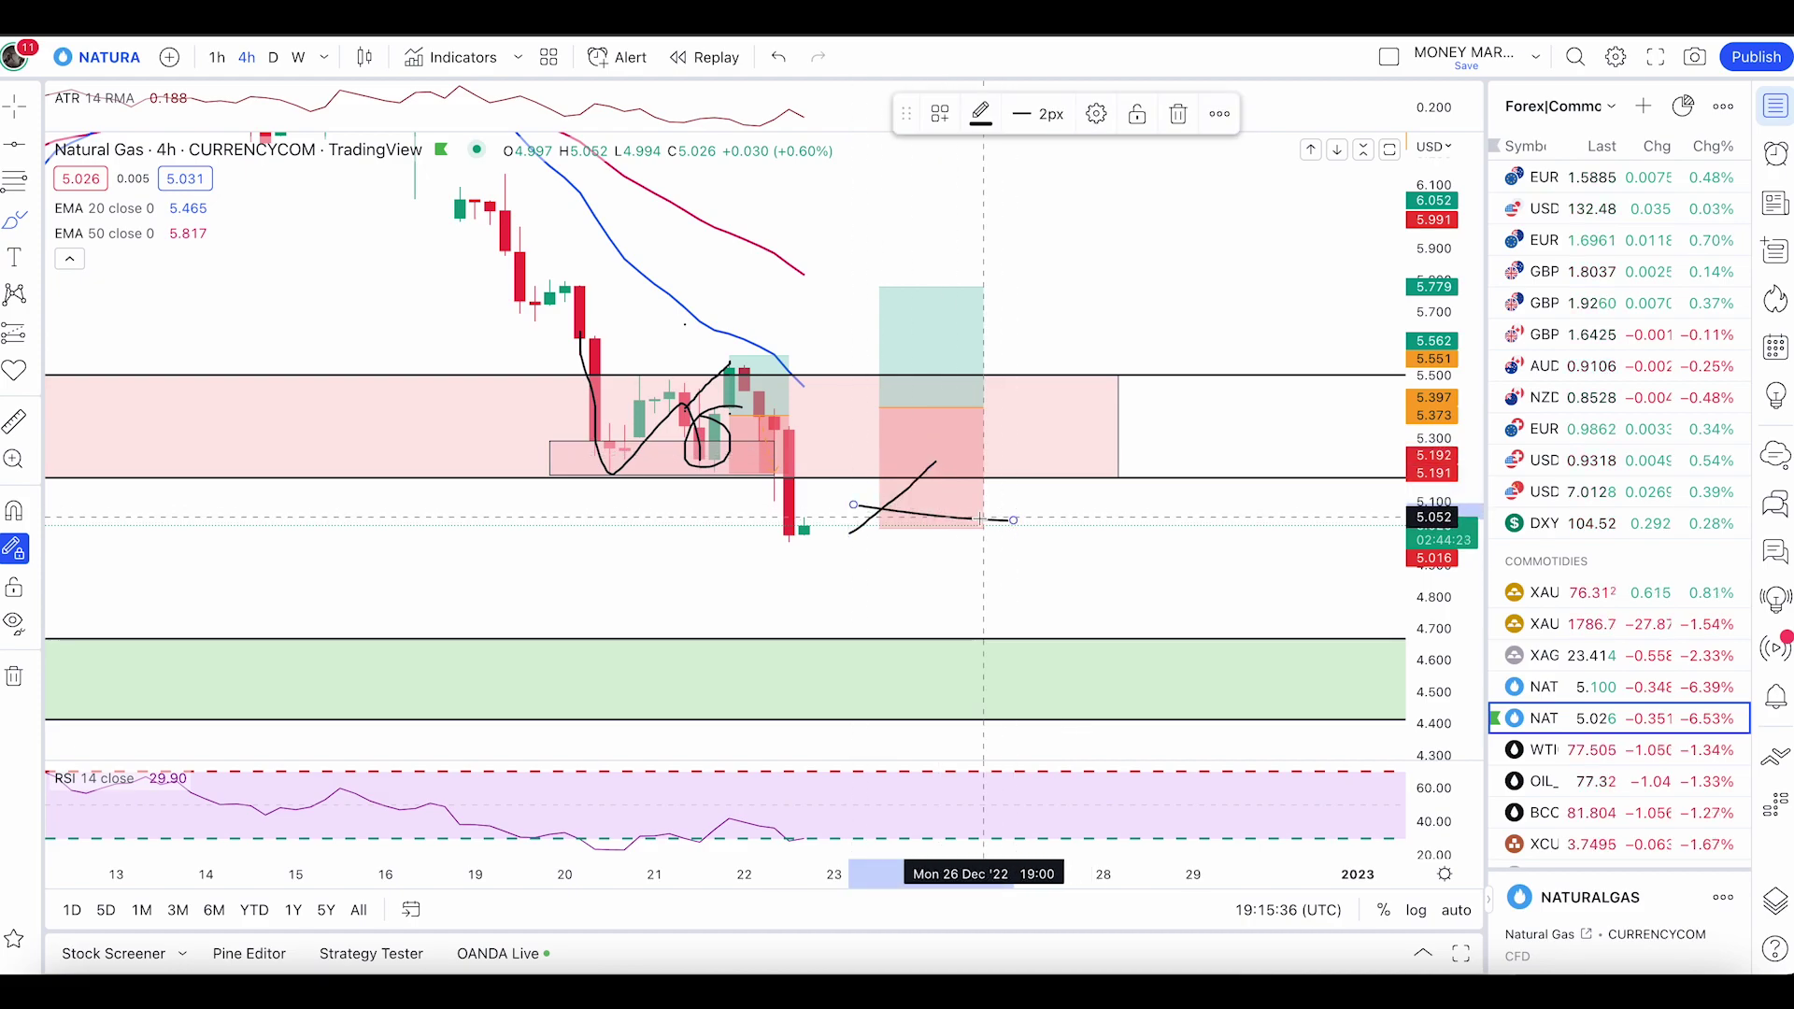
{"action": "key", "text": "ctrl+z"}
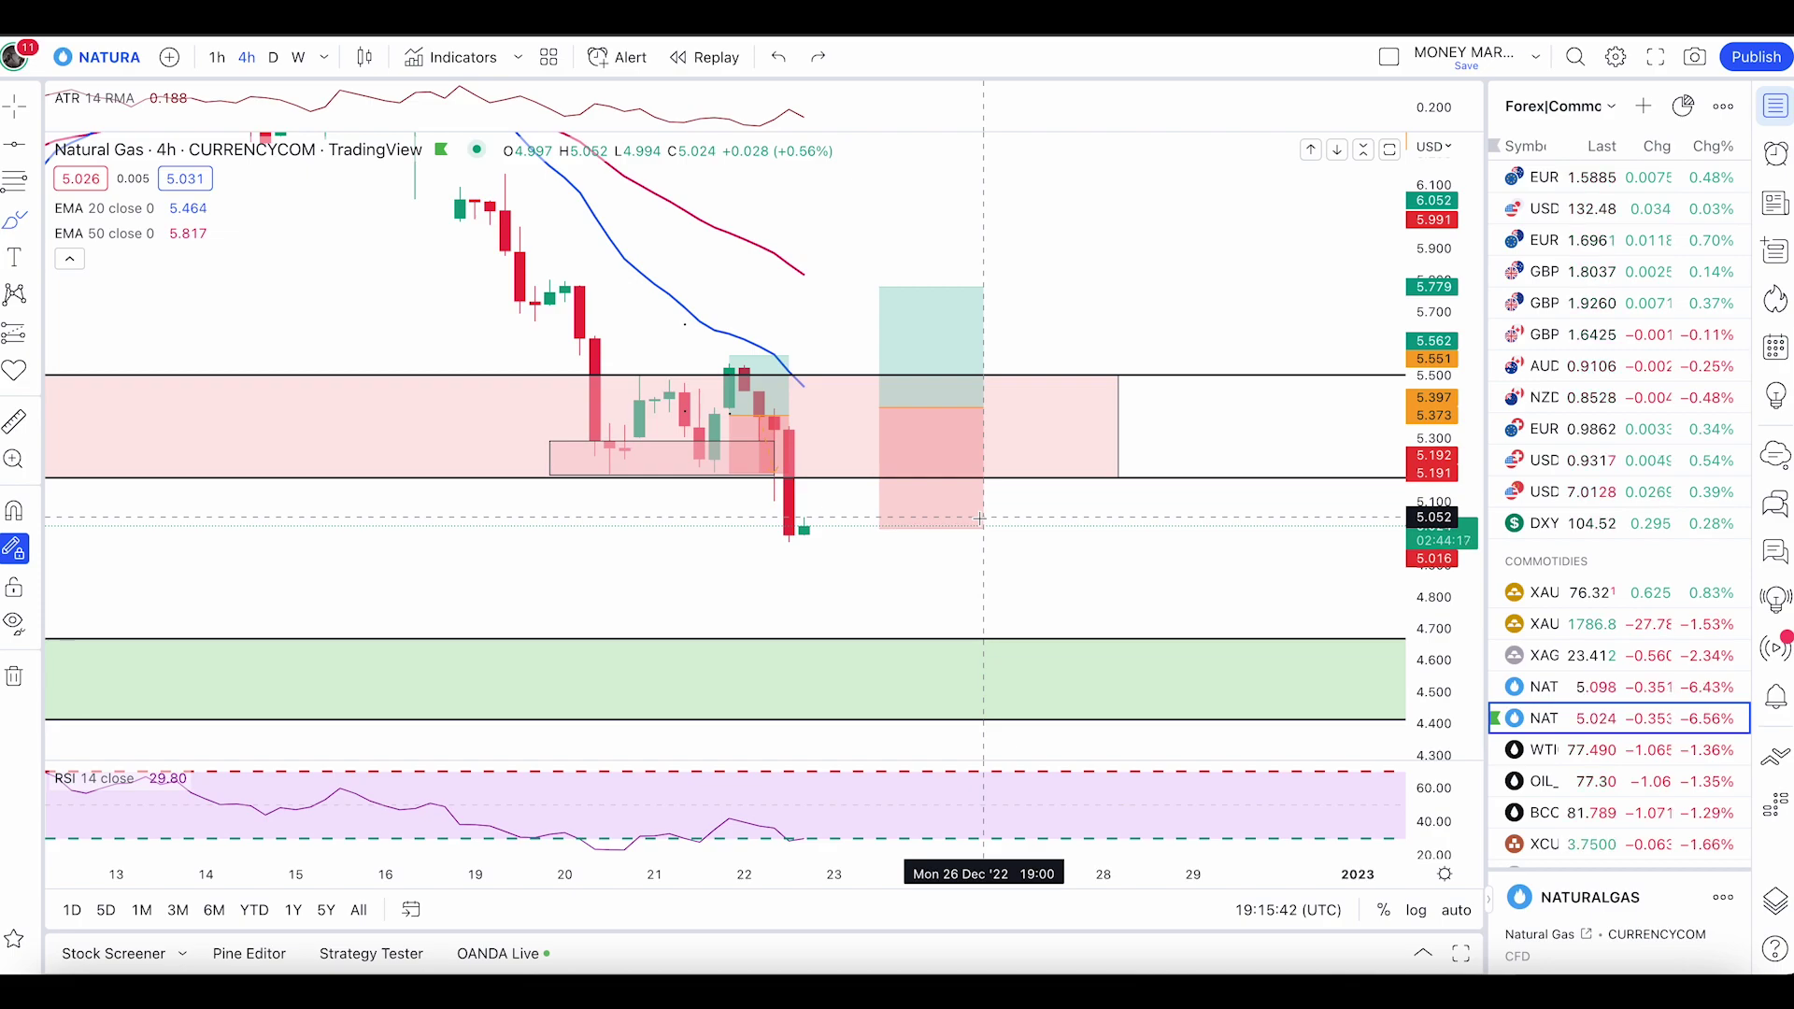
{"action": "mouse_move", "coordinate": [534, 276]}
{"action": "left_mouse_down"}
{"action": "mouse_move", "coordinate": [698, 451]}
{"action": "mouse_move", "coordinate": [758, 373]}
{"action": "left_mouse_up"}
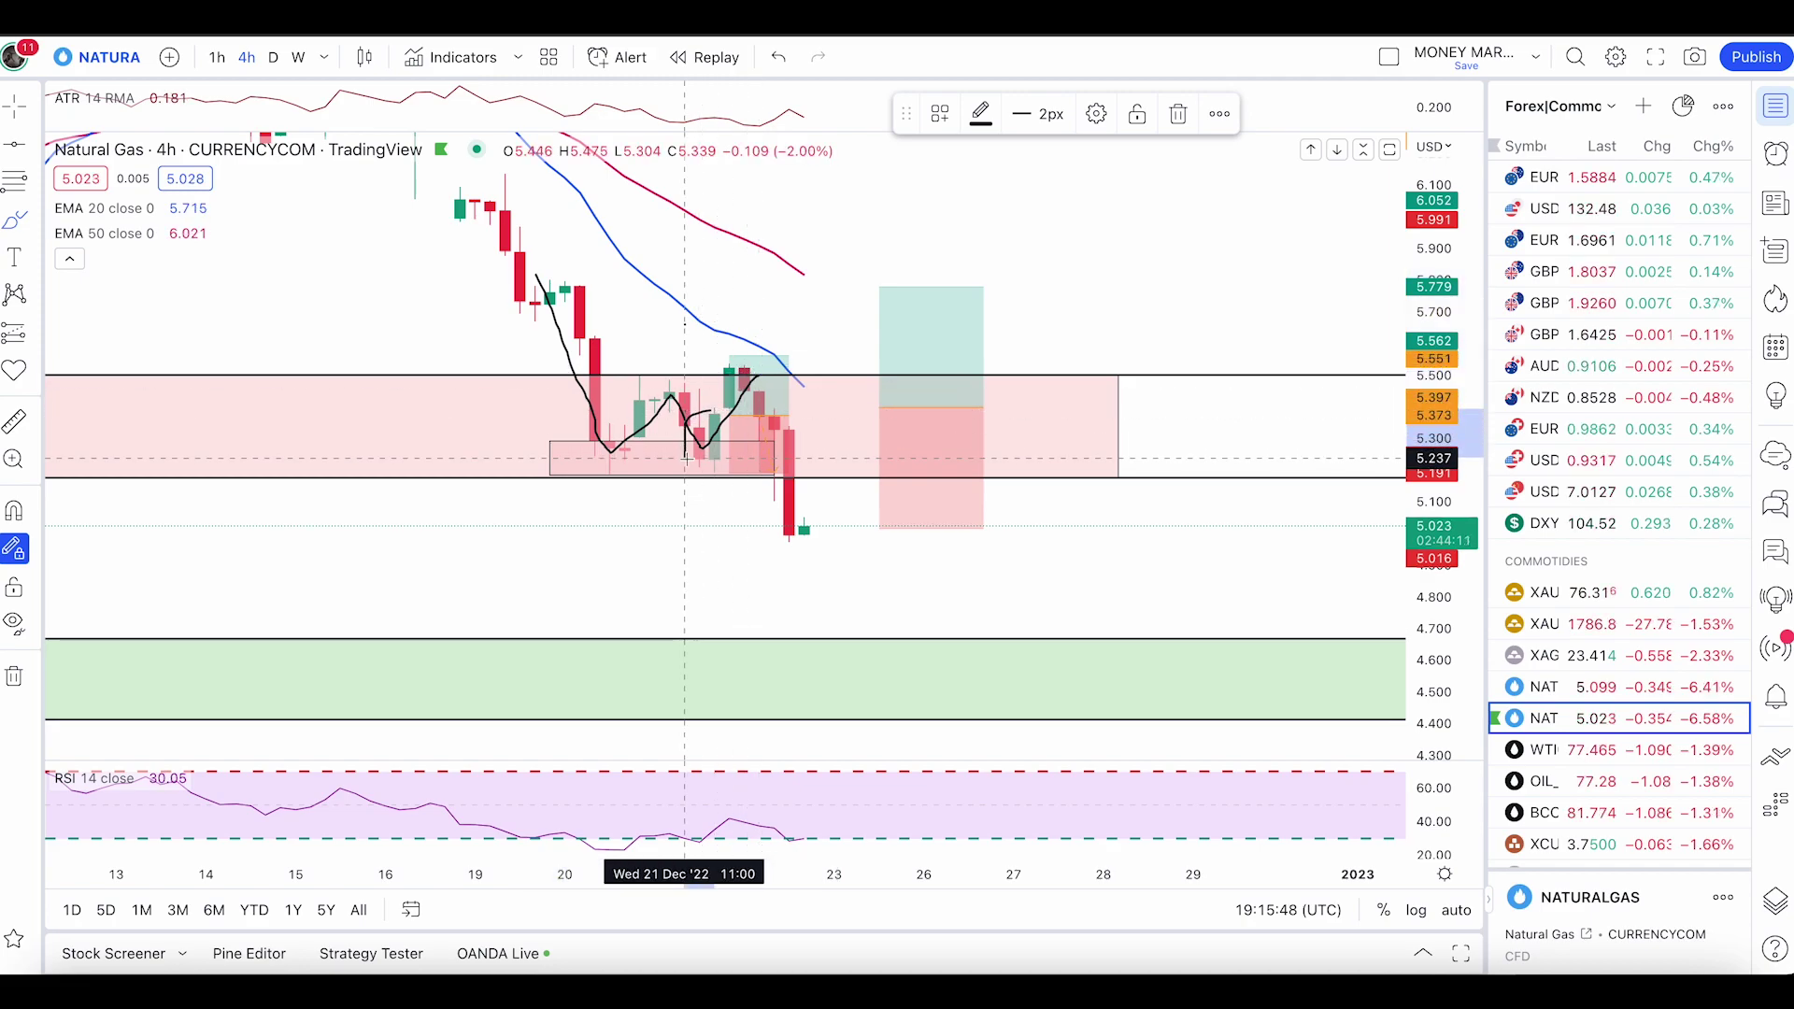
{"action": "key", "text": "ctrl+z"}
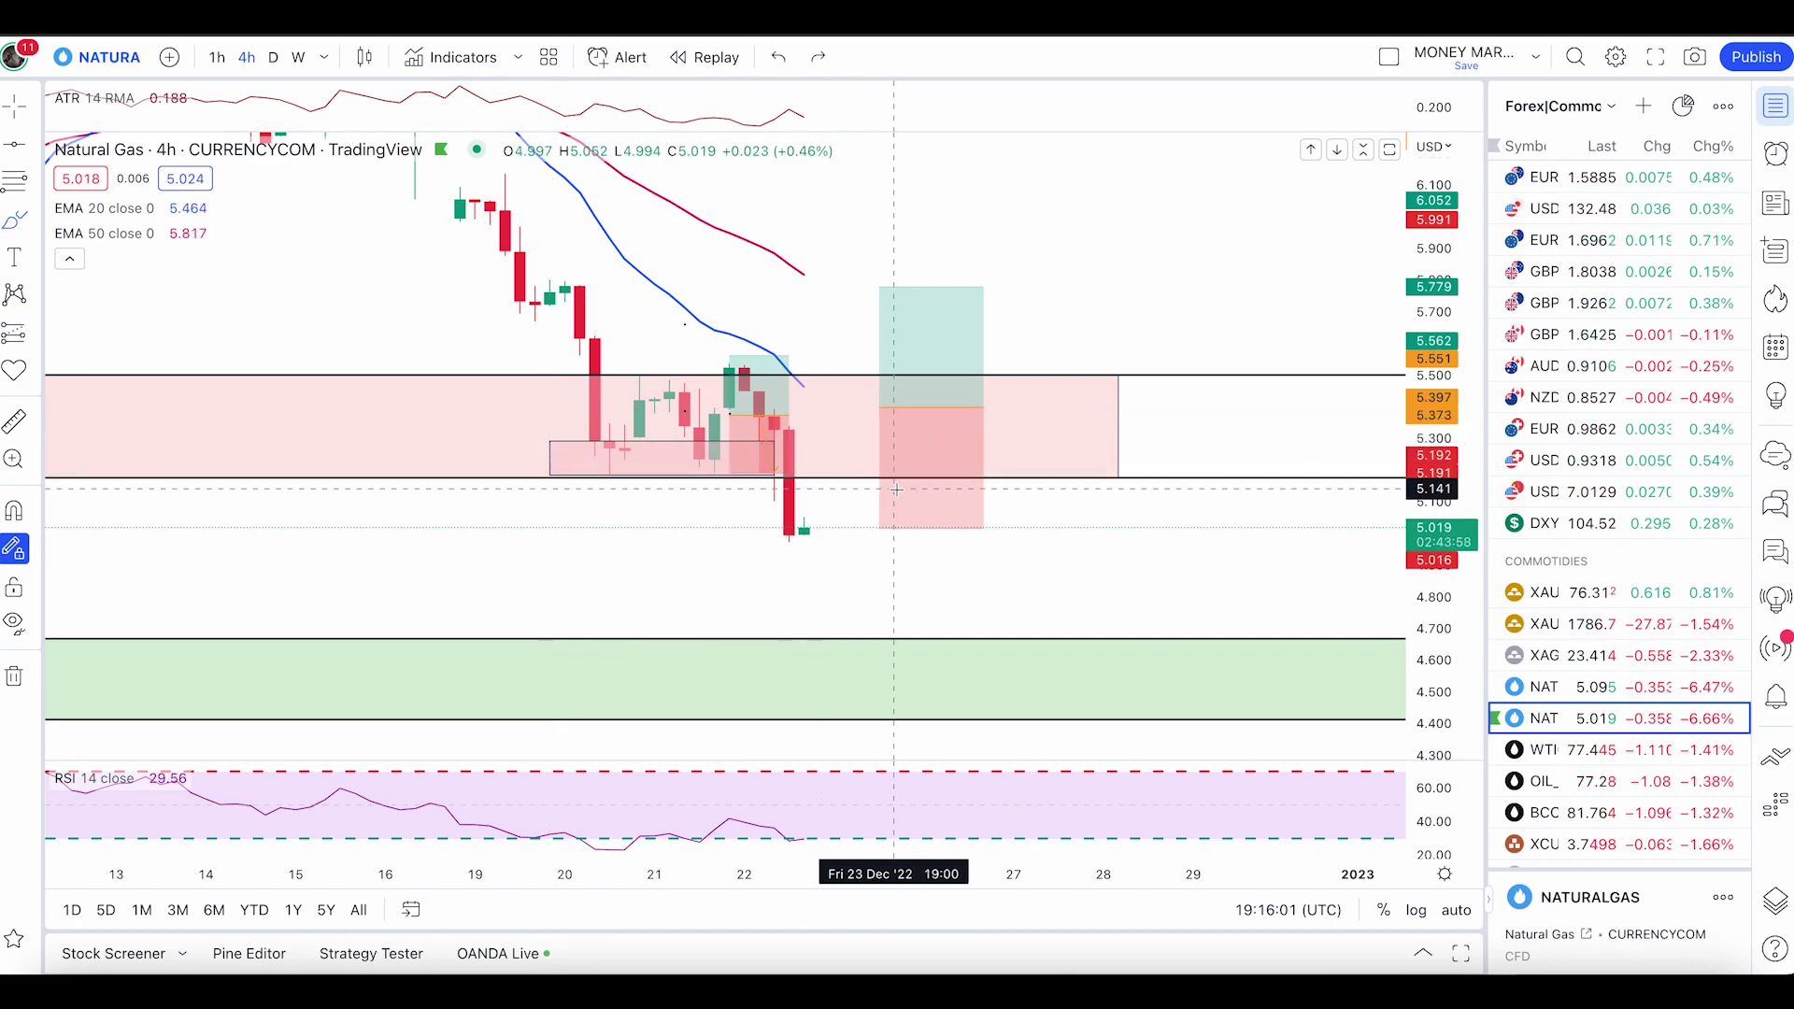
{"action": "scroll", "coordinate": [1122, 345], "scroll_direction": "down", "scroll_amount": 2}
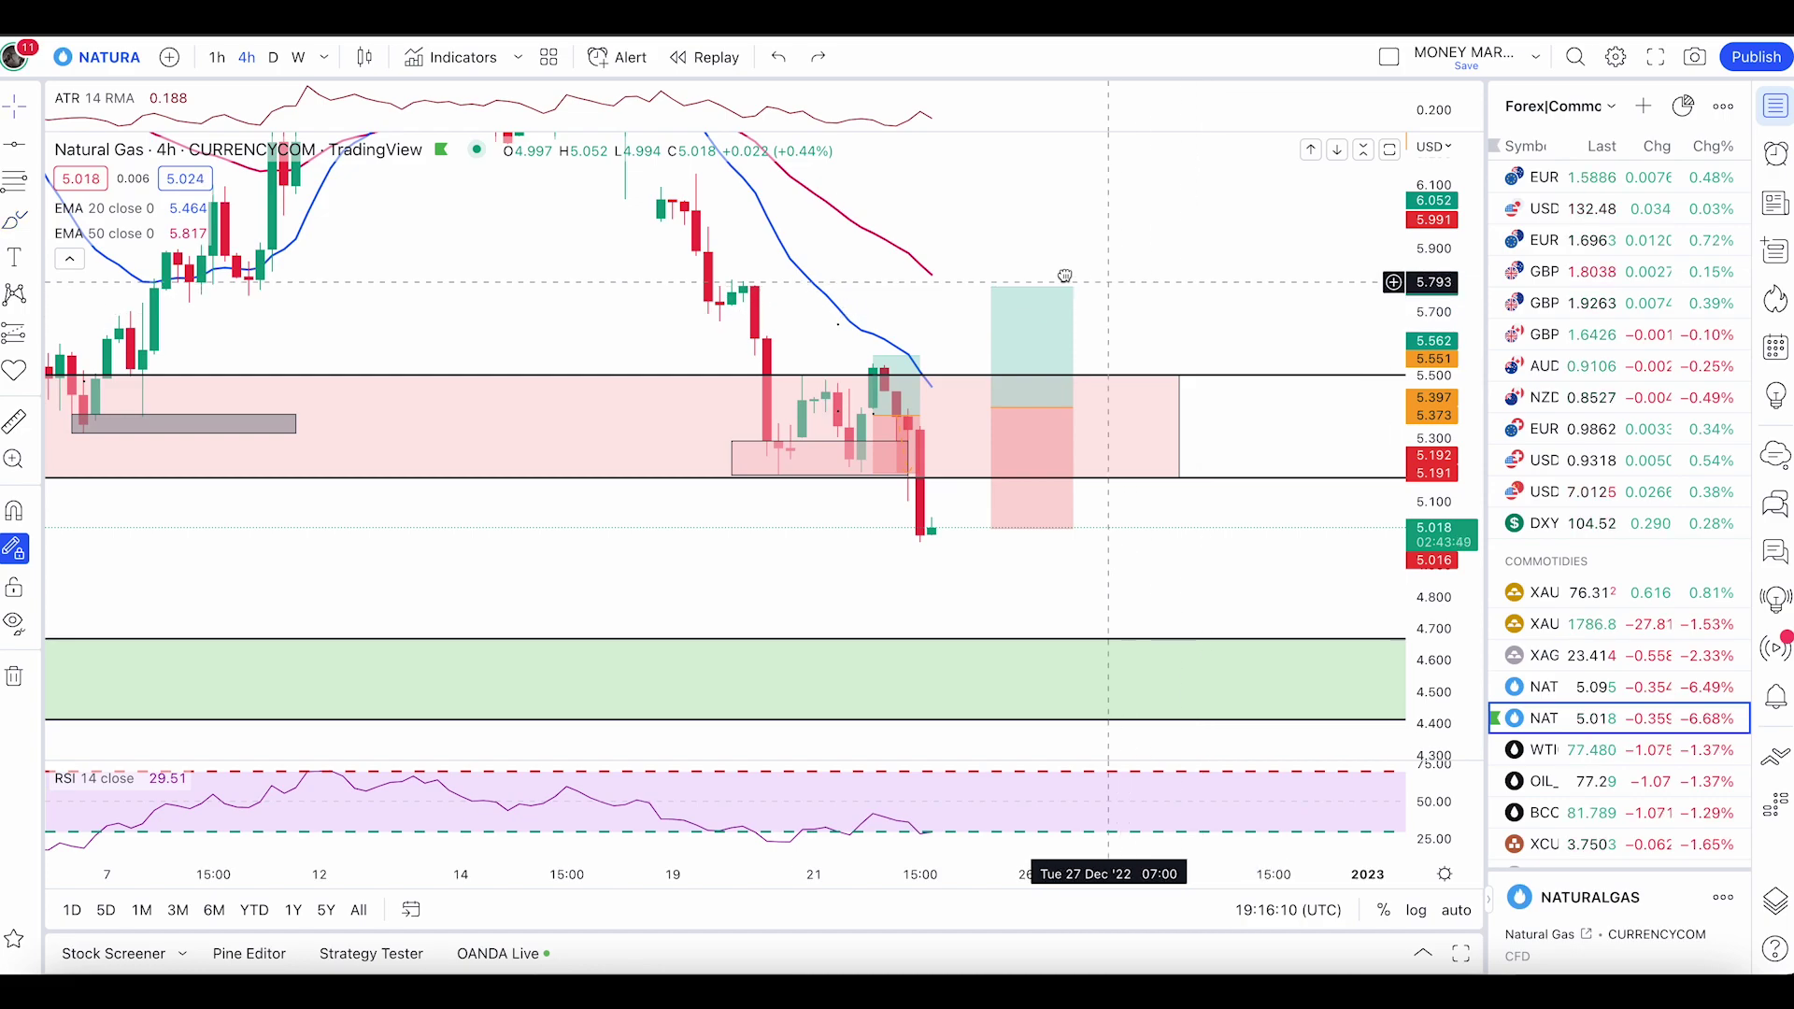
{"action": "scroll", "coordinate": [322, 350], "scroll_direction": "down", "scroll_amount": 1}
{"action": "scroll", "coordinate": [721, 392], "scroll_direction": "down", "scroll_amount": 1}
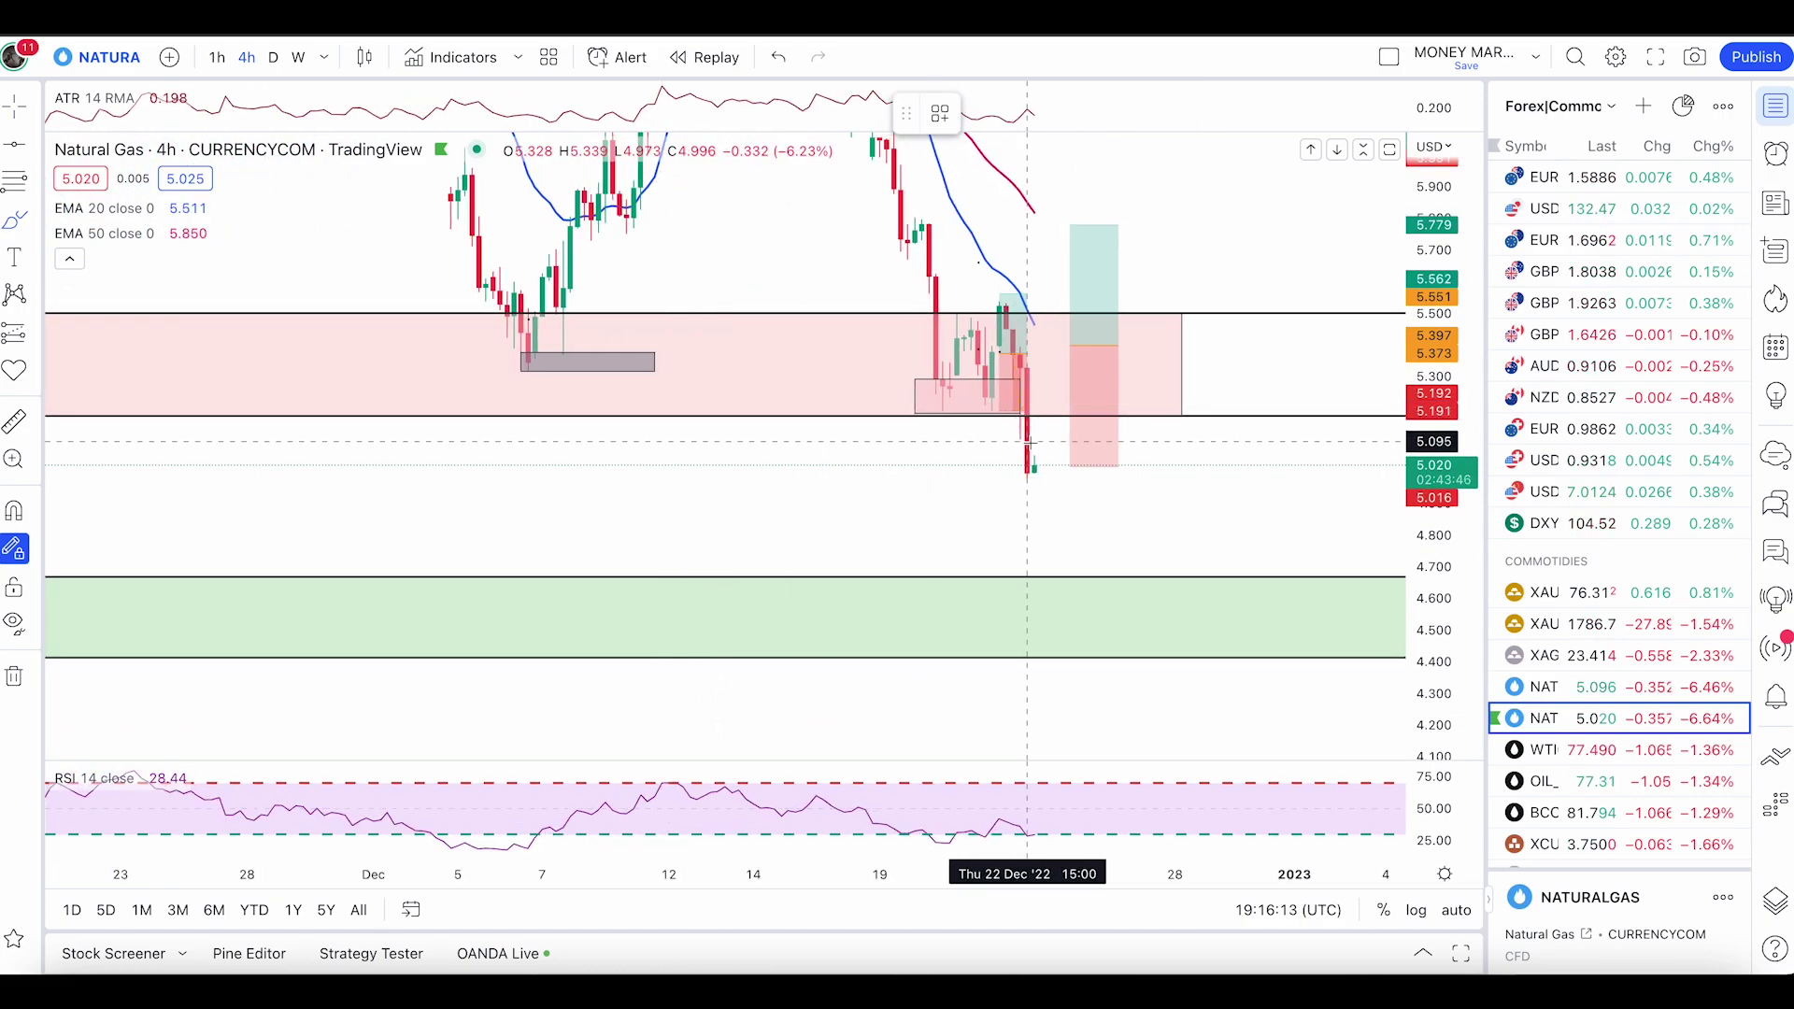
Step: Draw and undo two trial curves, then brush a short upward bounce from the latest low
{"action": "left_click", "coordinate": [1033, 417]}
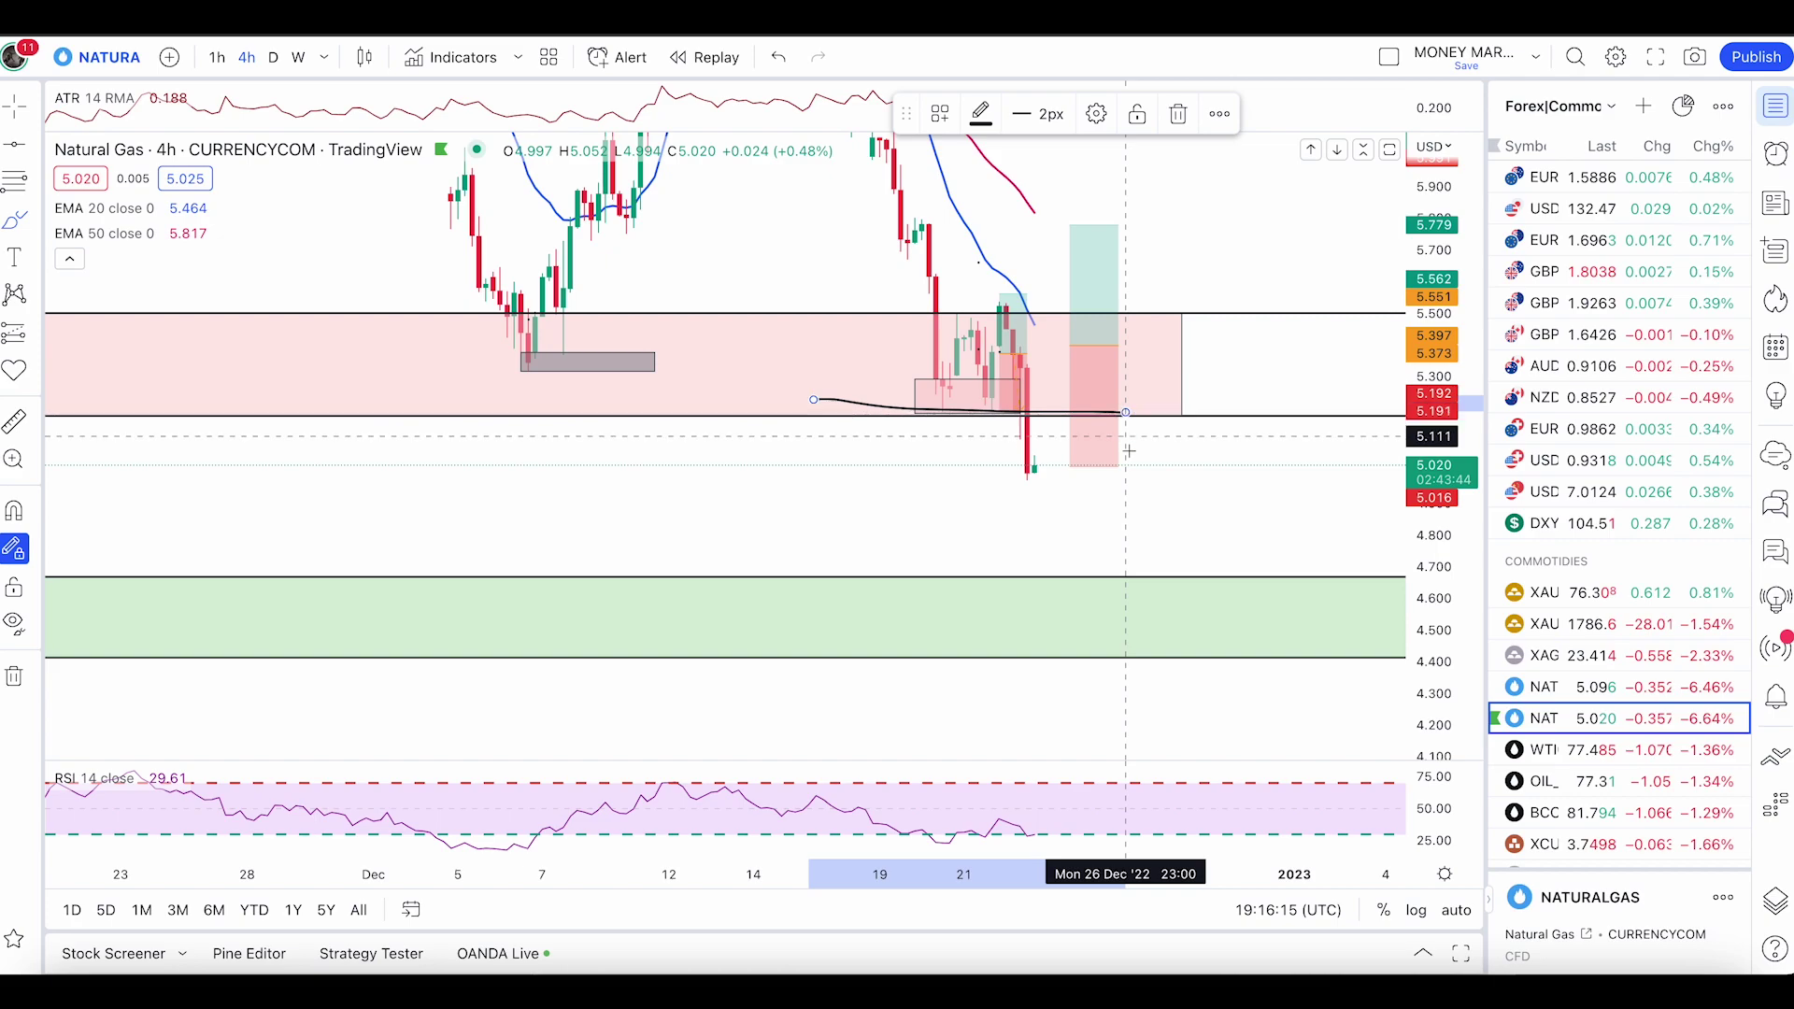
{"action": "key", "text": "ctrl+z"}
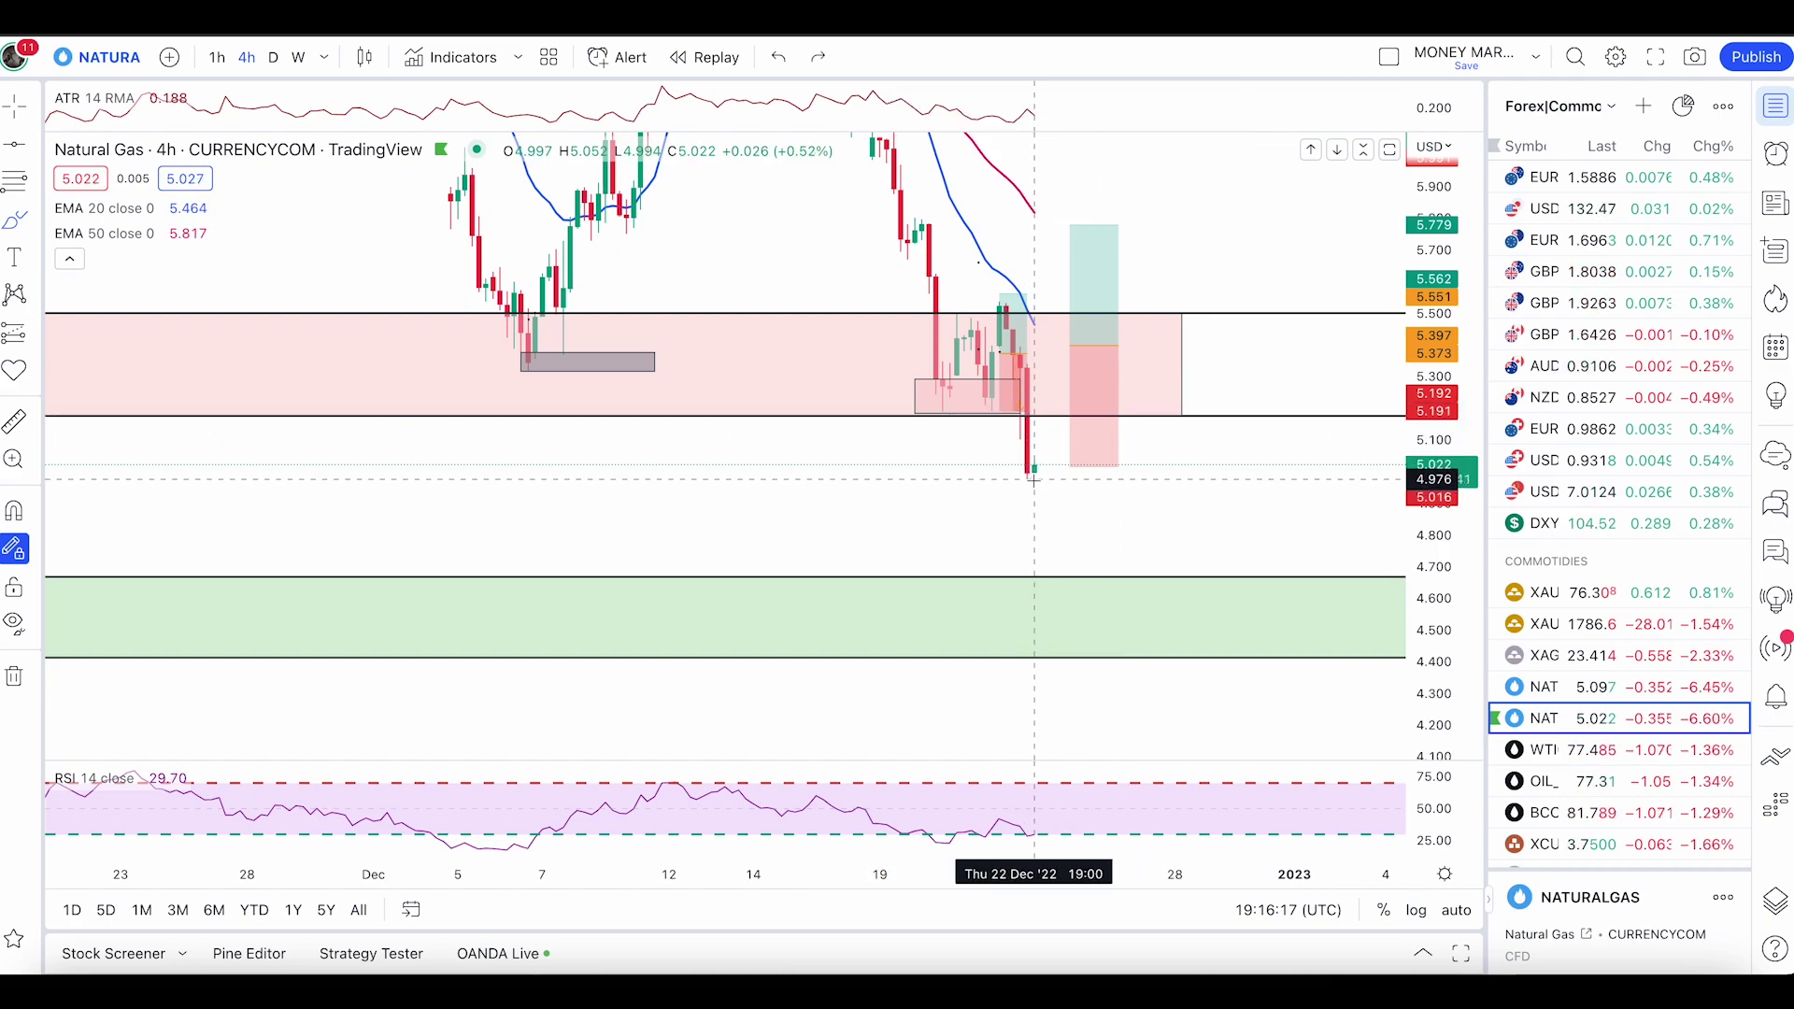
{"action": "left_click", "coordinate": [1033, 465]}
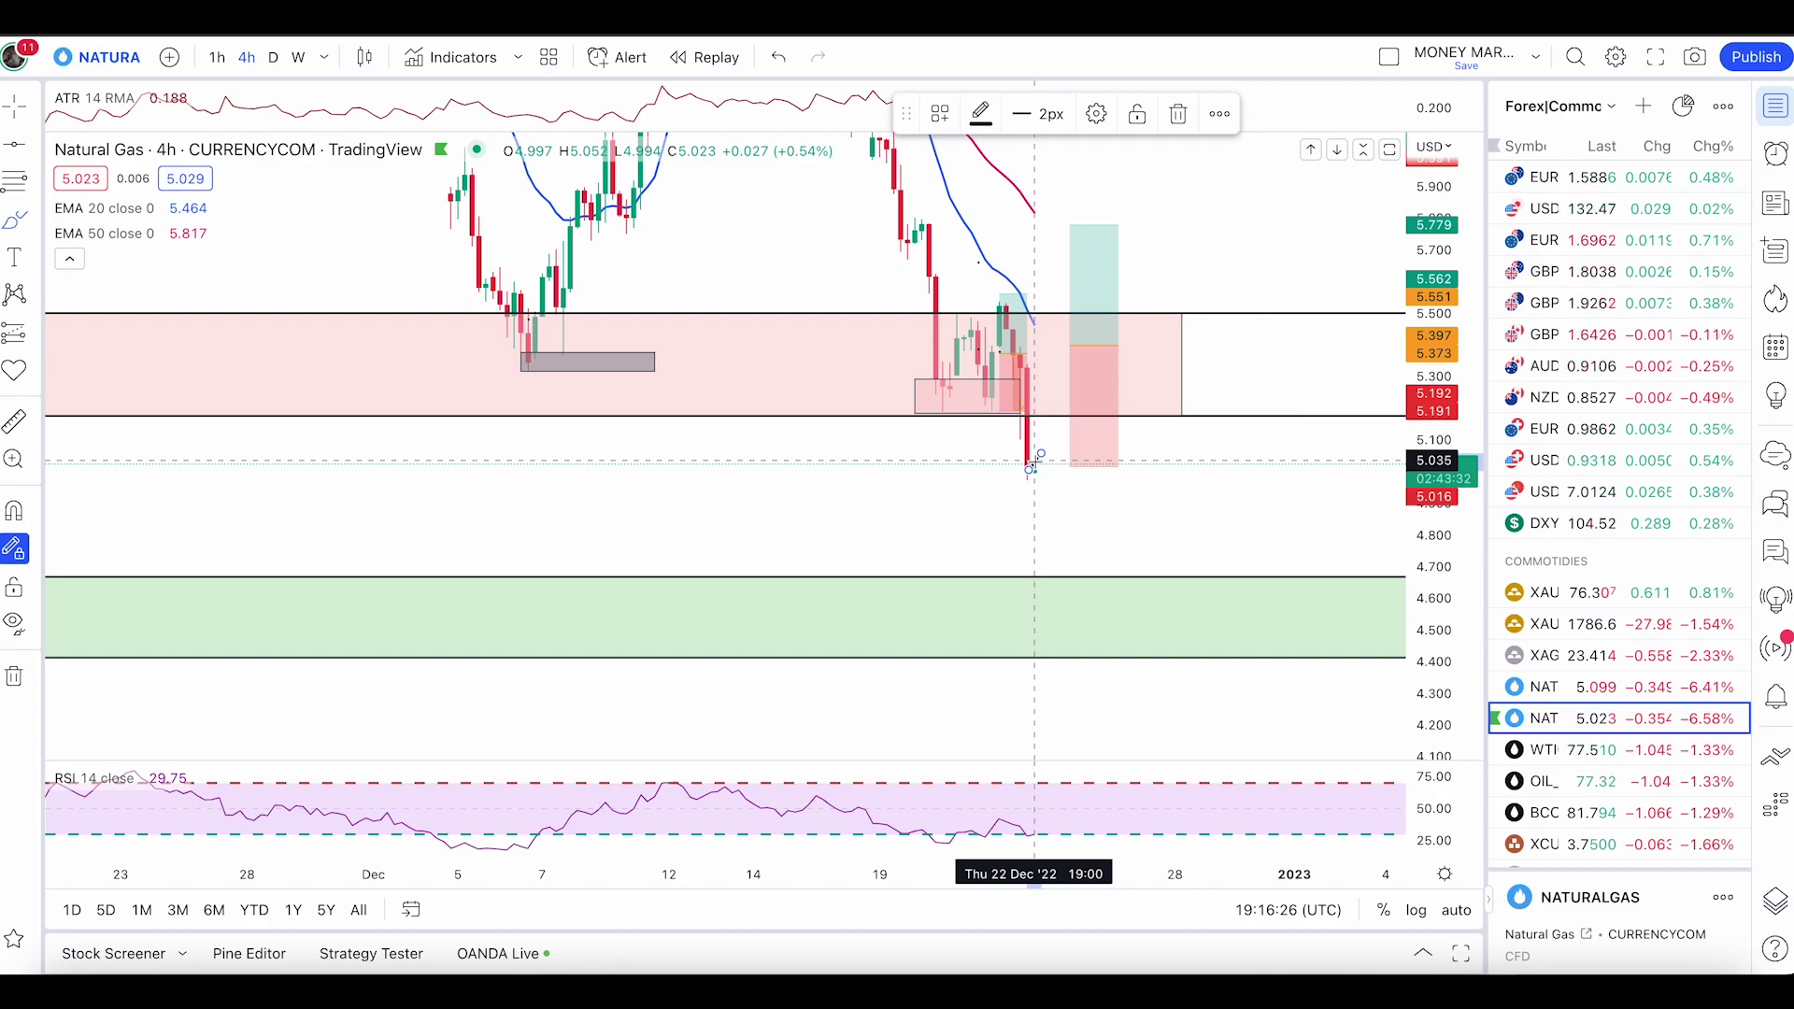
{"action": "left_click", "coordinate": [774, 388]}
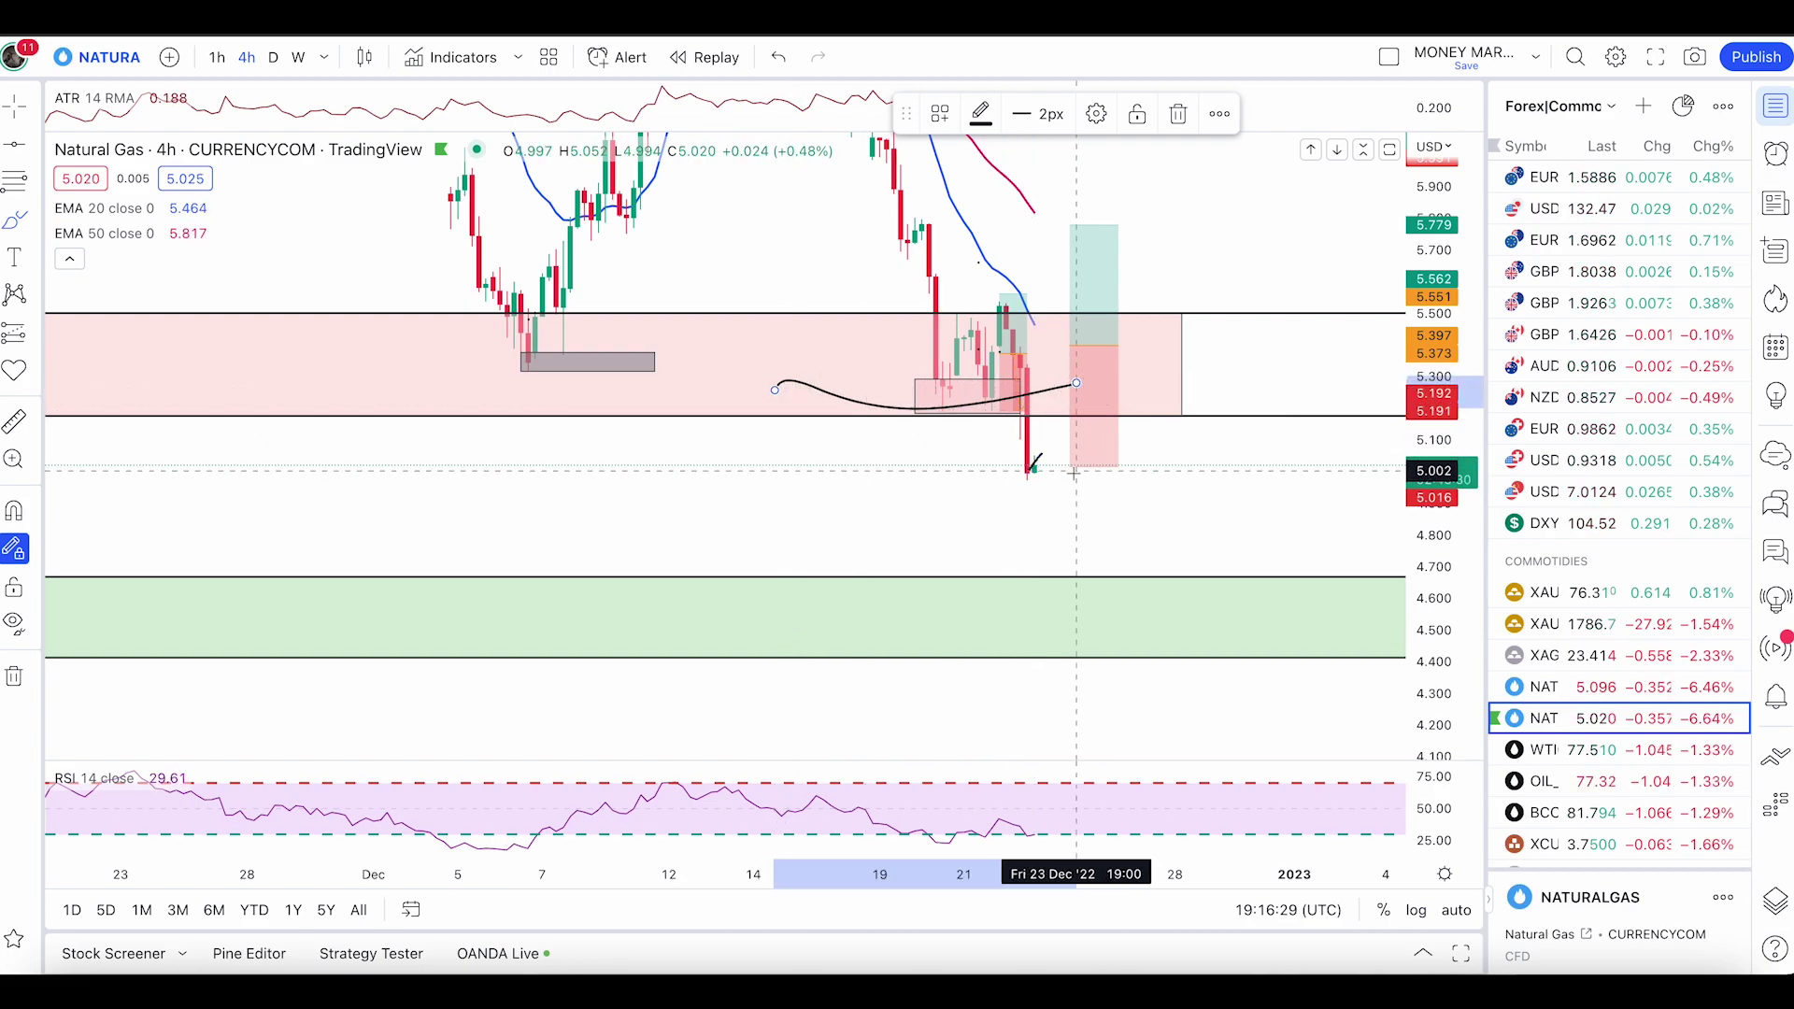
{"action": "key", "text": "ctrl+z"}
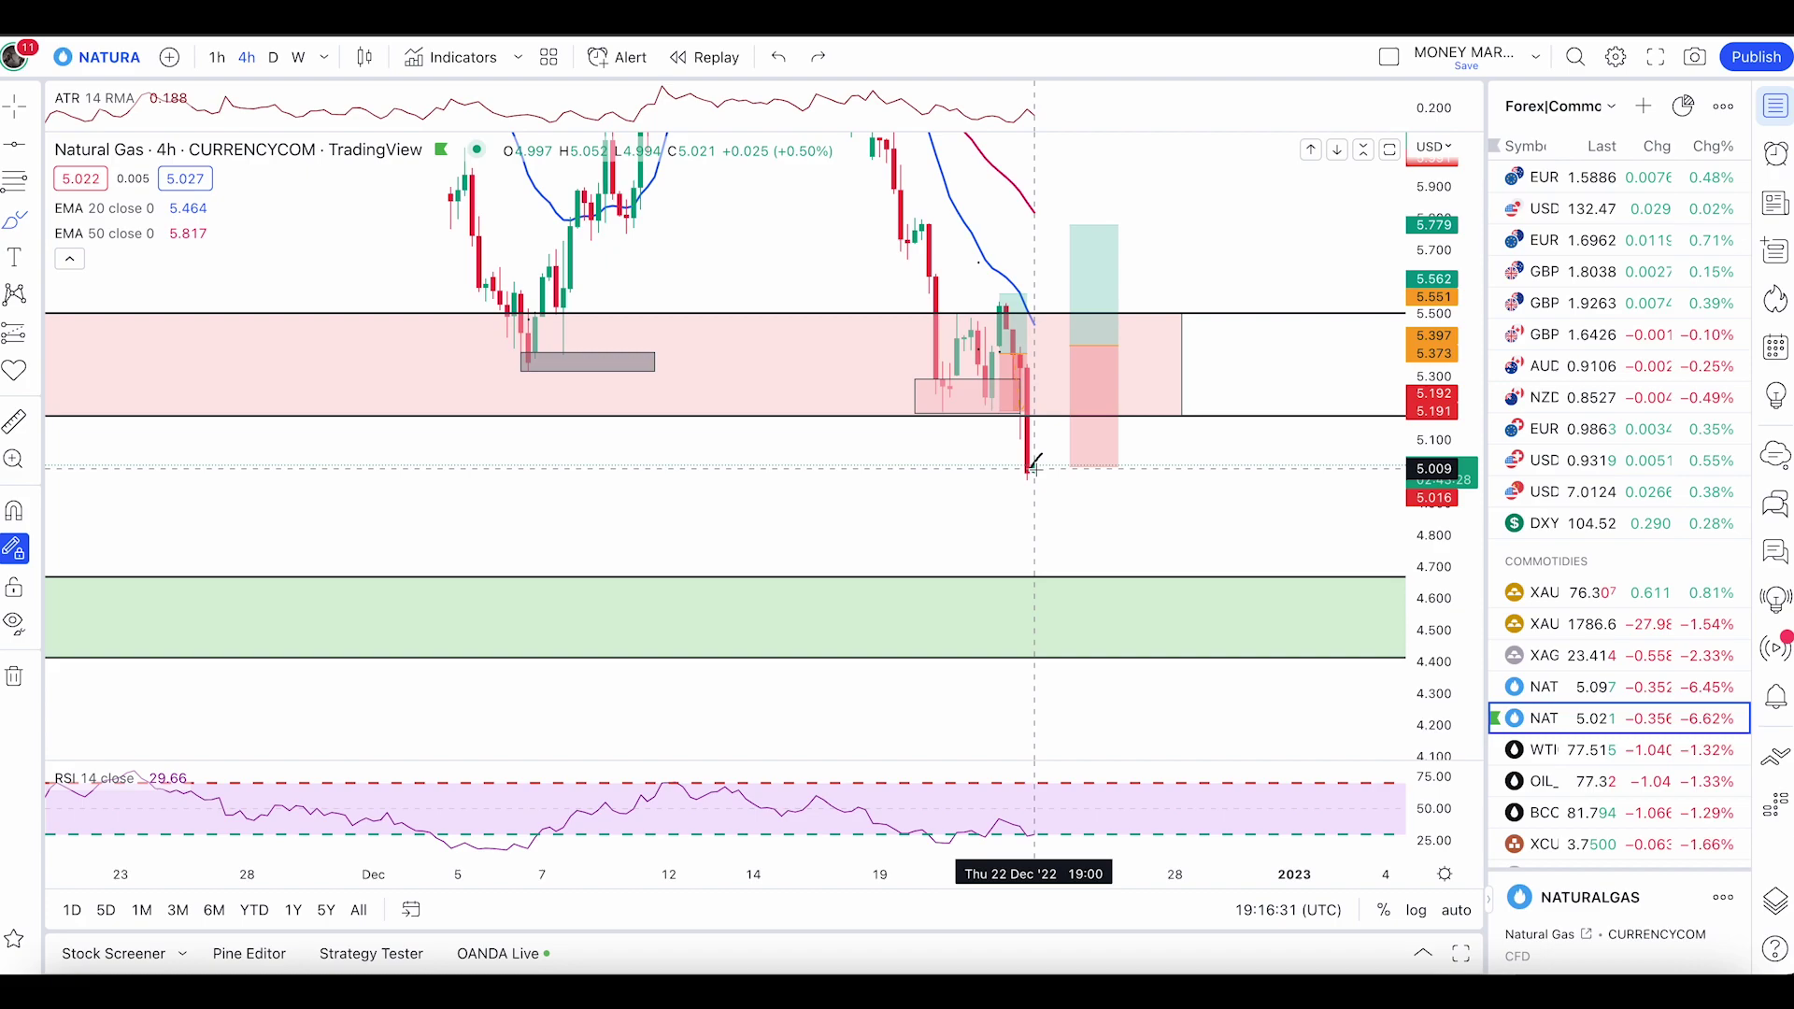
{"action": "mouse_move", "coordinate": [1033, 468]}
{"action": "left_mouse_down"}
{"action": "mouse_move", "coordinate": [1128, 378]}
{"action": "mouse_move", "coordinate": [1155, 544]}
{"action": "mouse_move", "coordinate": [1094, 567]}
{"action": "left_mouse_up"}
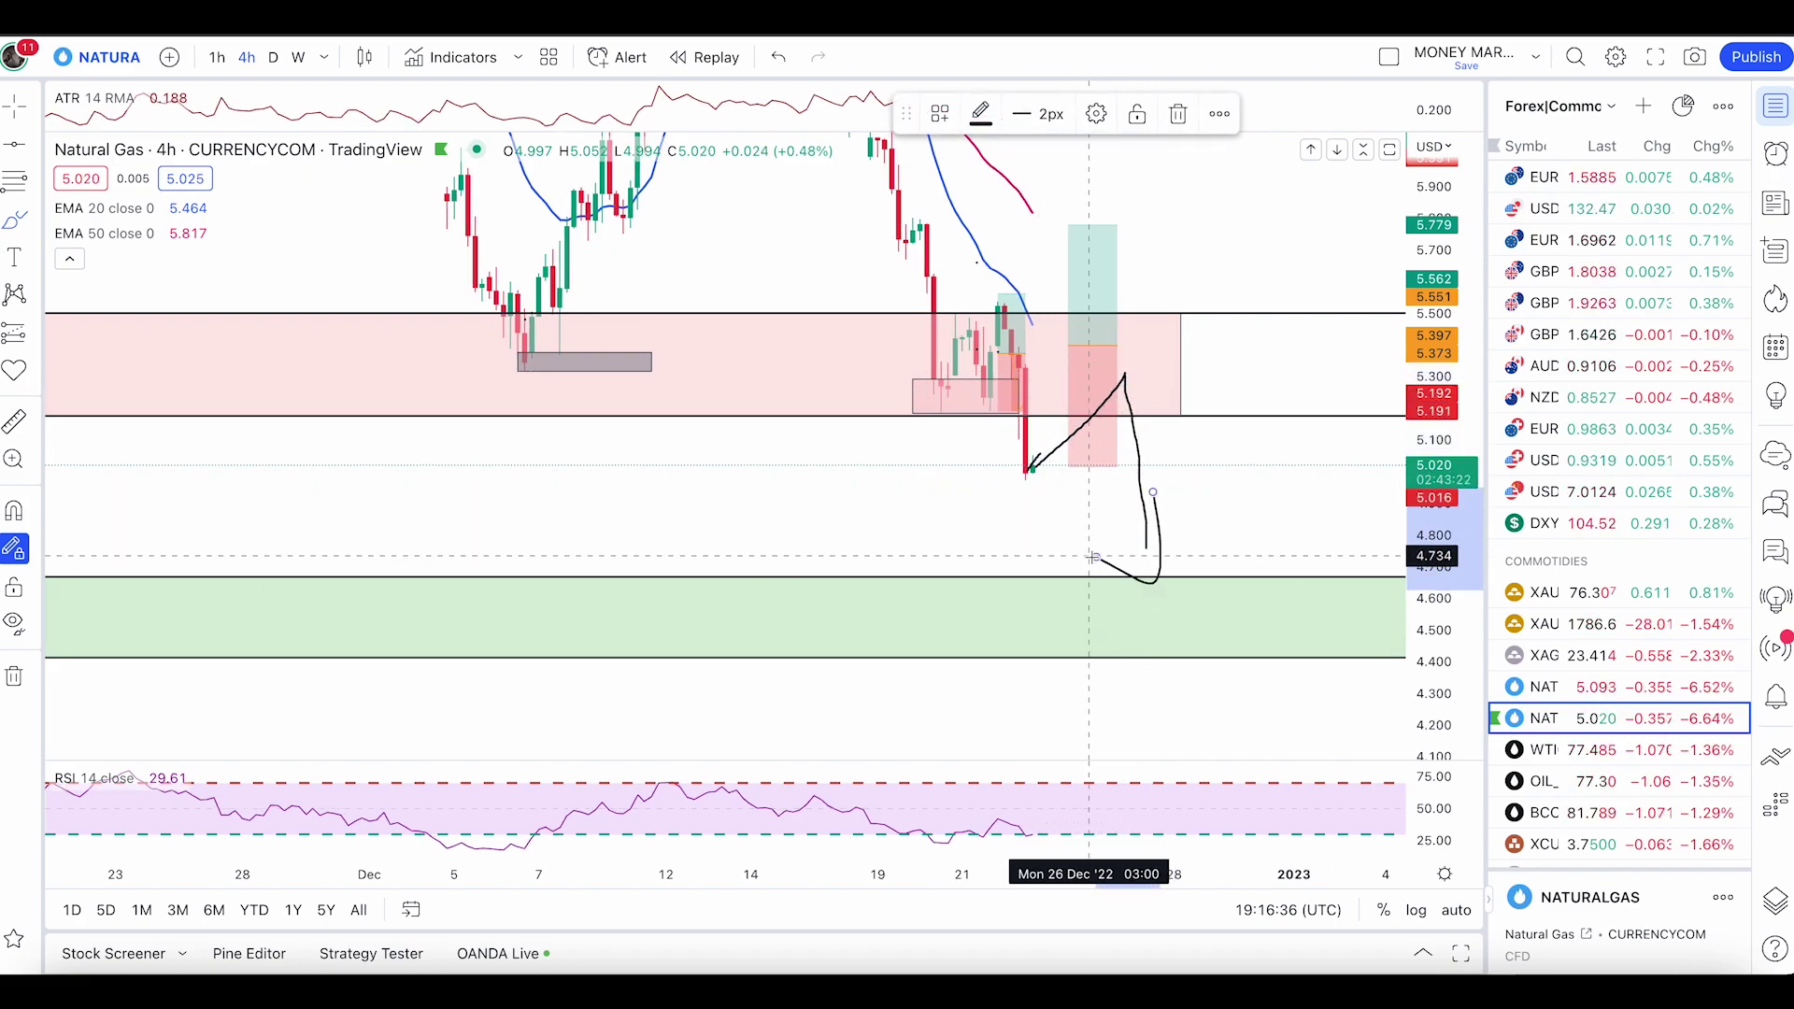
{"action": "key", "text": "ctrl+z"}
{"action": "scroll", "coordinate": [1201, 541], "scroll_direction": "down", "scroll_amount": 2}
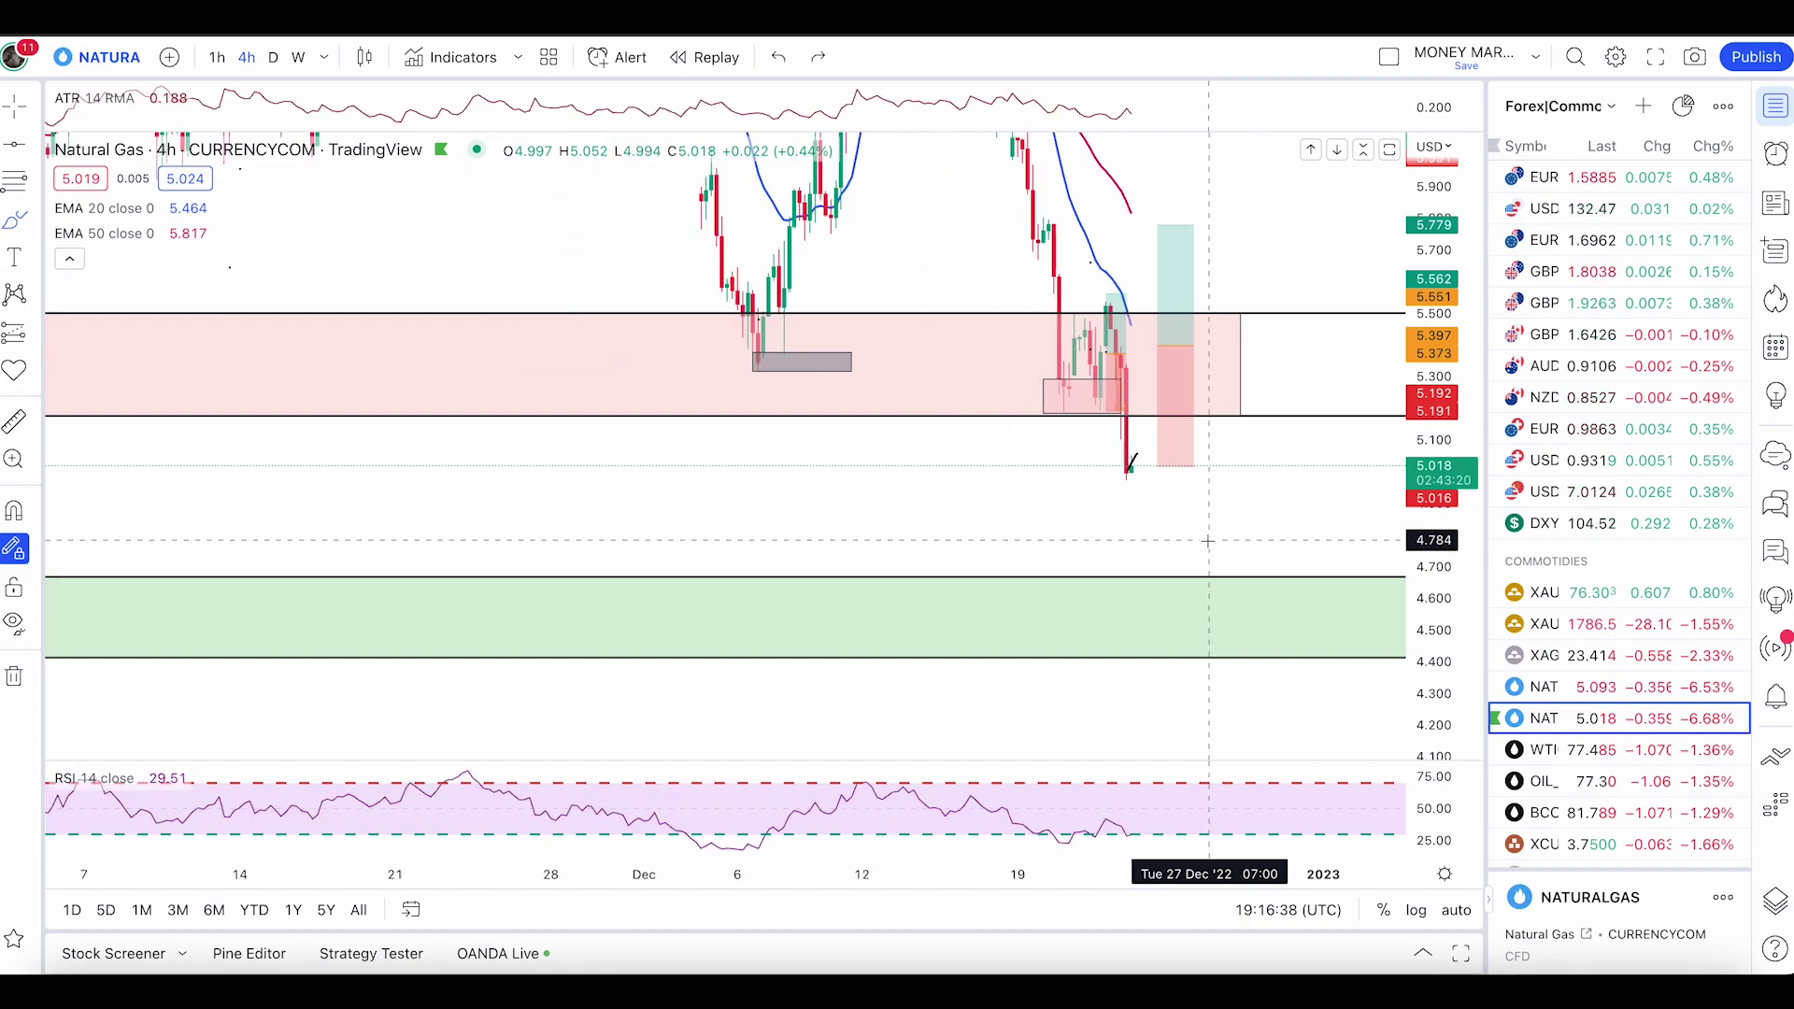
{"action": "scroll", "coordinate": [1202, 530], "scroll_direction": "down", "scroll_amount": 2}
{"action": "scroll", "coordinate": [1202, 526], "scroll_direction": "down", "scroll_amount": 3}
{"action": "scroll", "coordinate": [1213, 526], "scroll_direction": "down", "scroll_amount": 2}
Step: Switch Natural Gas to daily candles and bring the 2022 price history into view
{"action": "right_click", "coordinate": [1228, 524]}
{"action": "left_click", "coordinate": [1321, 419]}
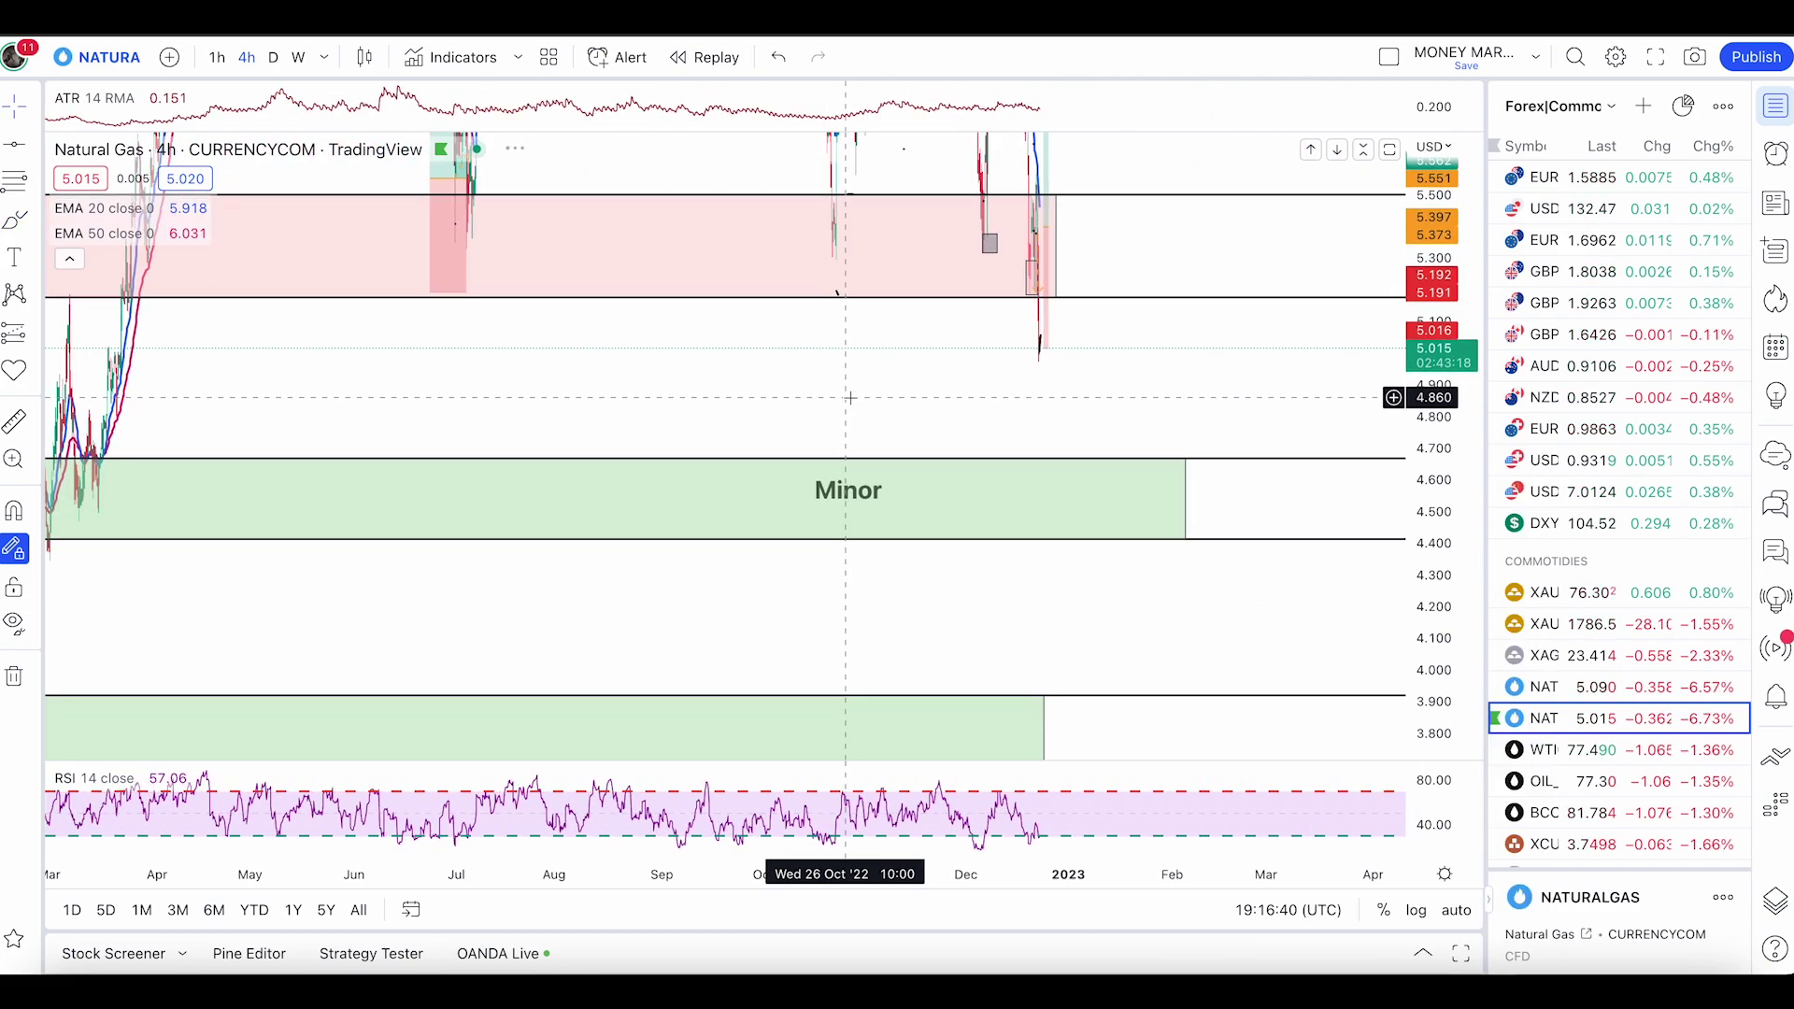
{"action": "left_click", "coordinate": [1184, 462]}
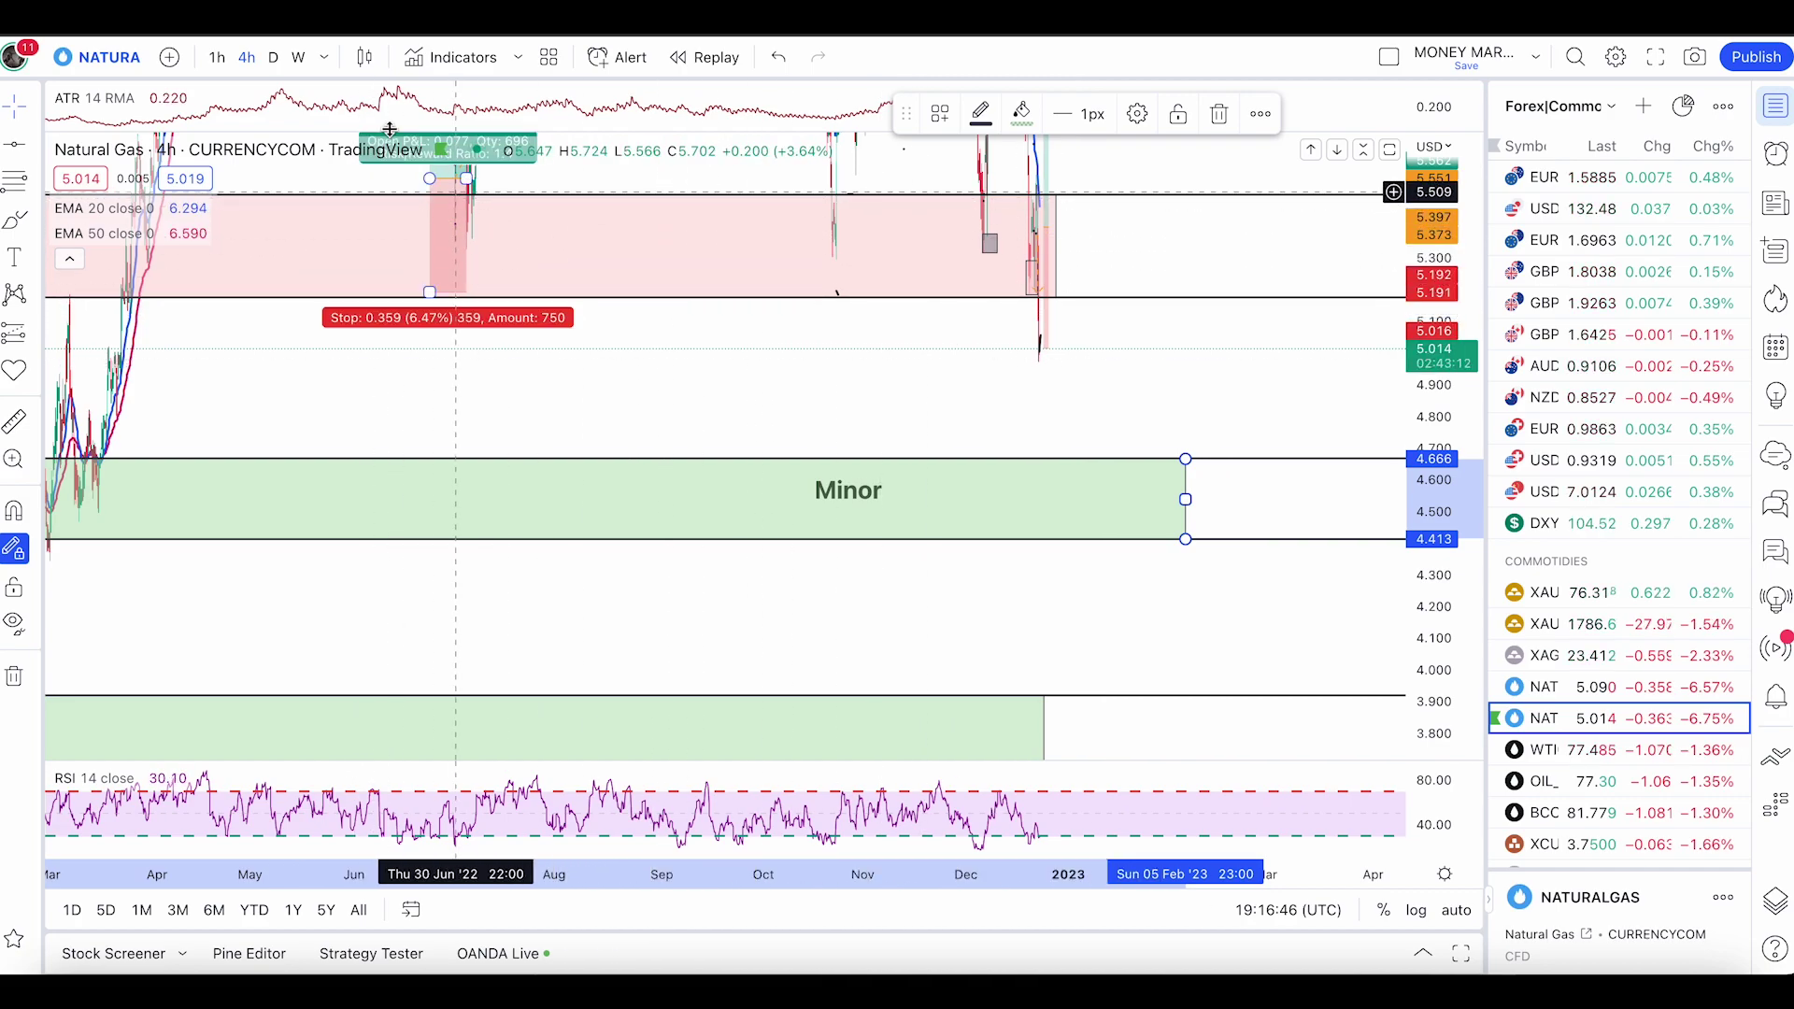
{"action": "left_click", "coordinate": [275, 58]}
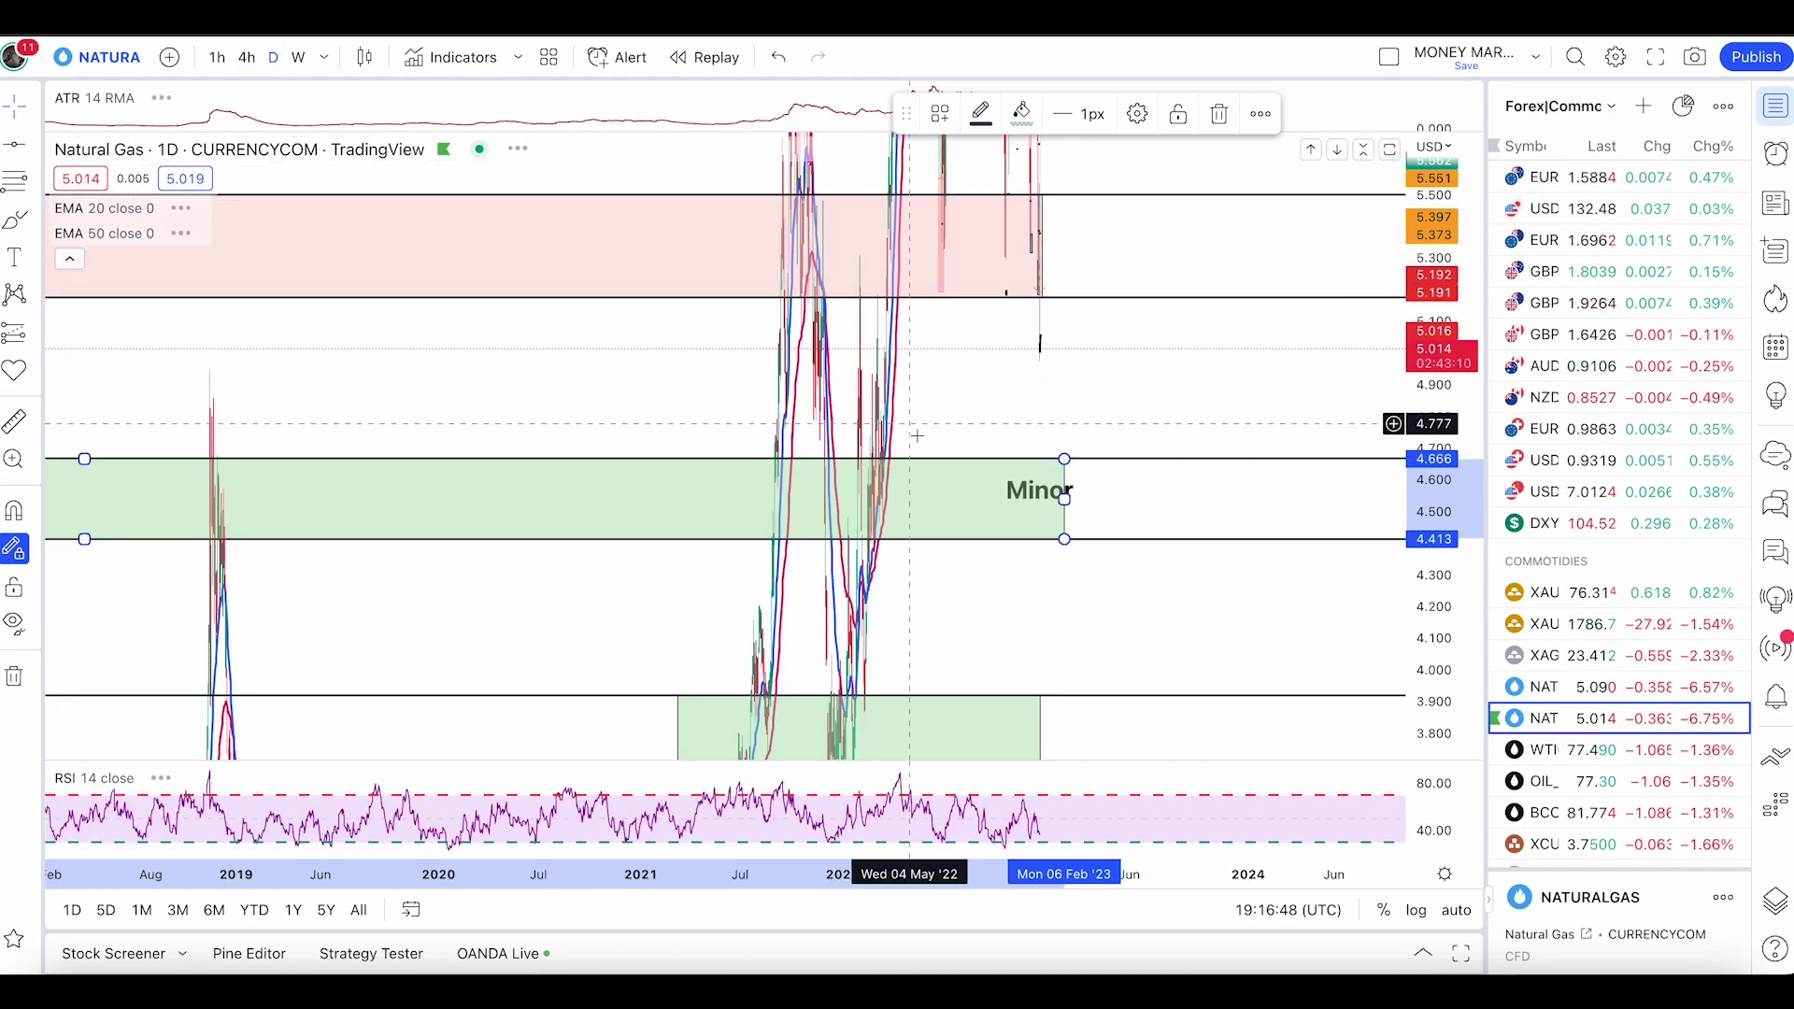
{"action": "scroll", "coordinate": [968, 484], "scroll_direction": "up", "scroll_amount": 3}
{"action": "scroll", "coordinate": [949, 464], "scroll_direction": "up", "scroll_amount": 3}
{"action": "right_click", "coordinate": [764, 401]}
{"action": "left_click", "coordinate": [813, 416]}
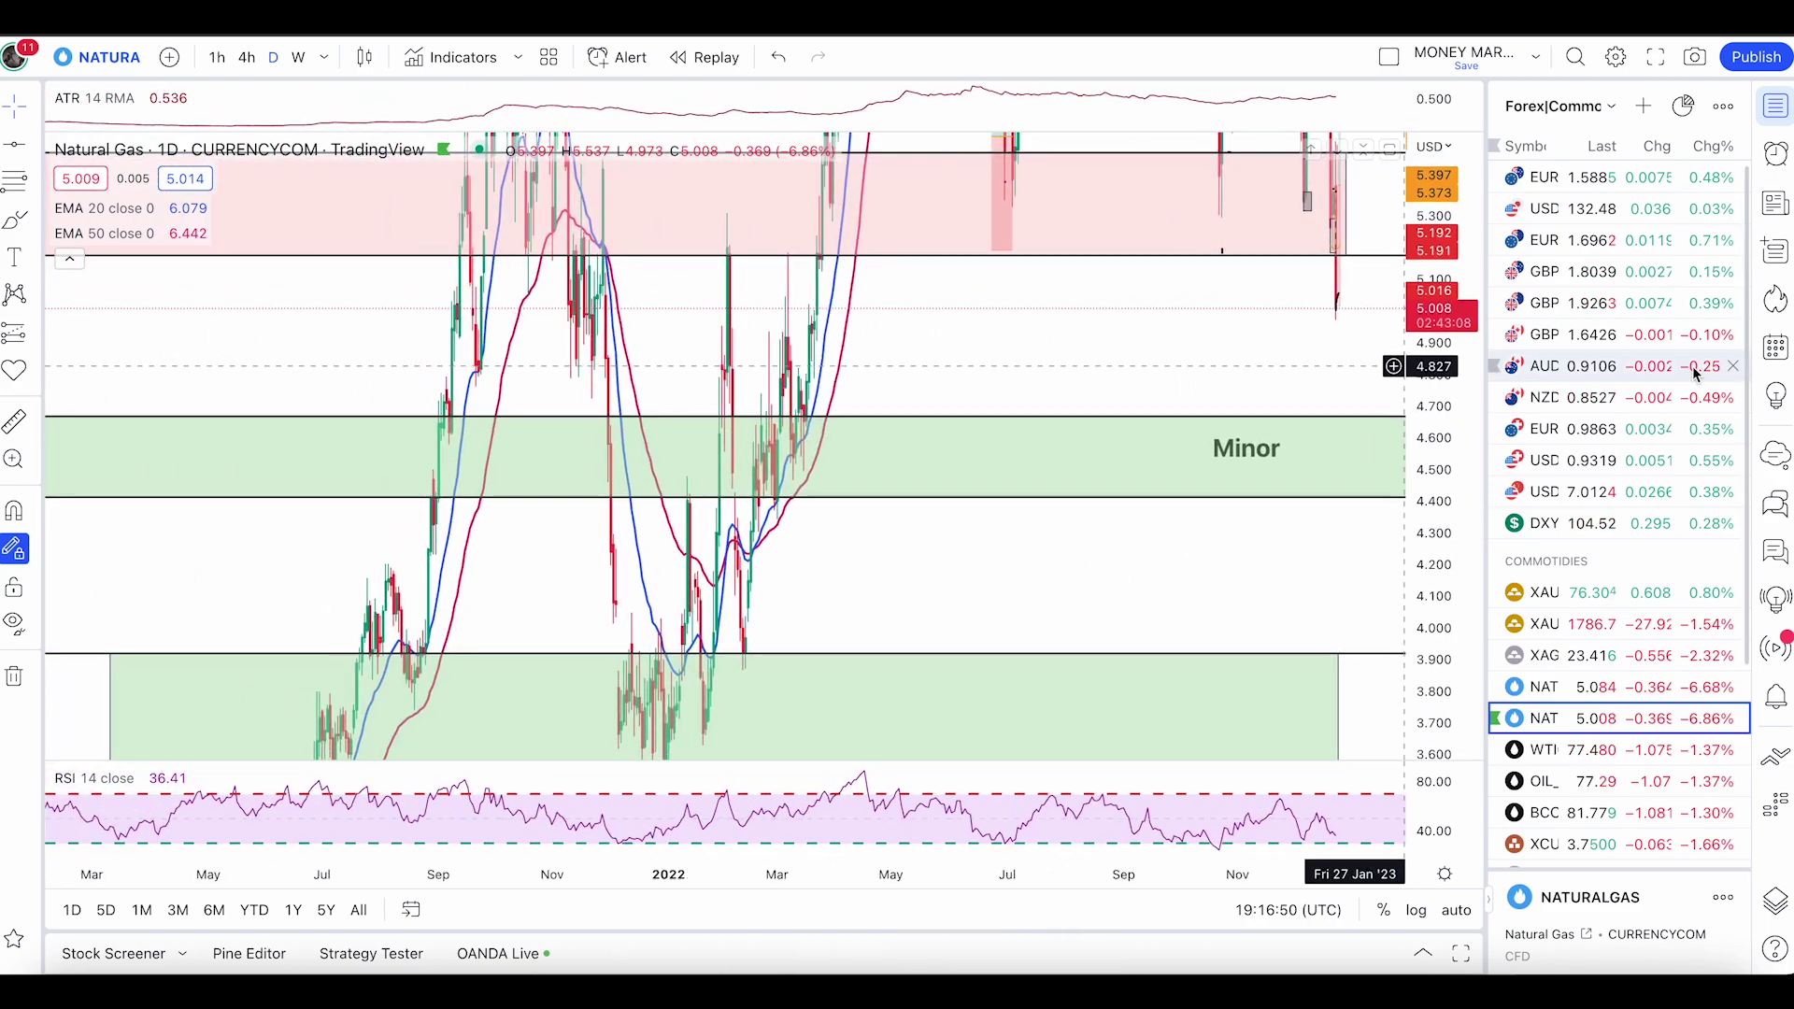
{"action": "scroll", "coordinate": [764, 399], "scroll_direction": "up", "scroll_amount": 3}
{"action": "mouse_move", "coordinate": [50, 364]}
{"action": "left_mouse_down"}
{"action": "mouse_move", "coordinate": [764, 399]}
{"action": "mouse_move", "coordinate": [1374, 541]}
{"action": "left_mouse_up"}
{"action": "scroll", "coordinate": [1229, 496], "scroll_direction": "down", "scroll_amount": 2}
Step: Brush circles around past Minor-zone reactions, then undo them
{"action": "left_click", "coordinate": [15, 220]}
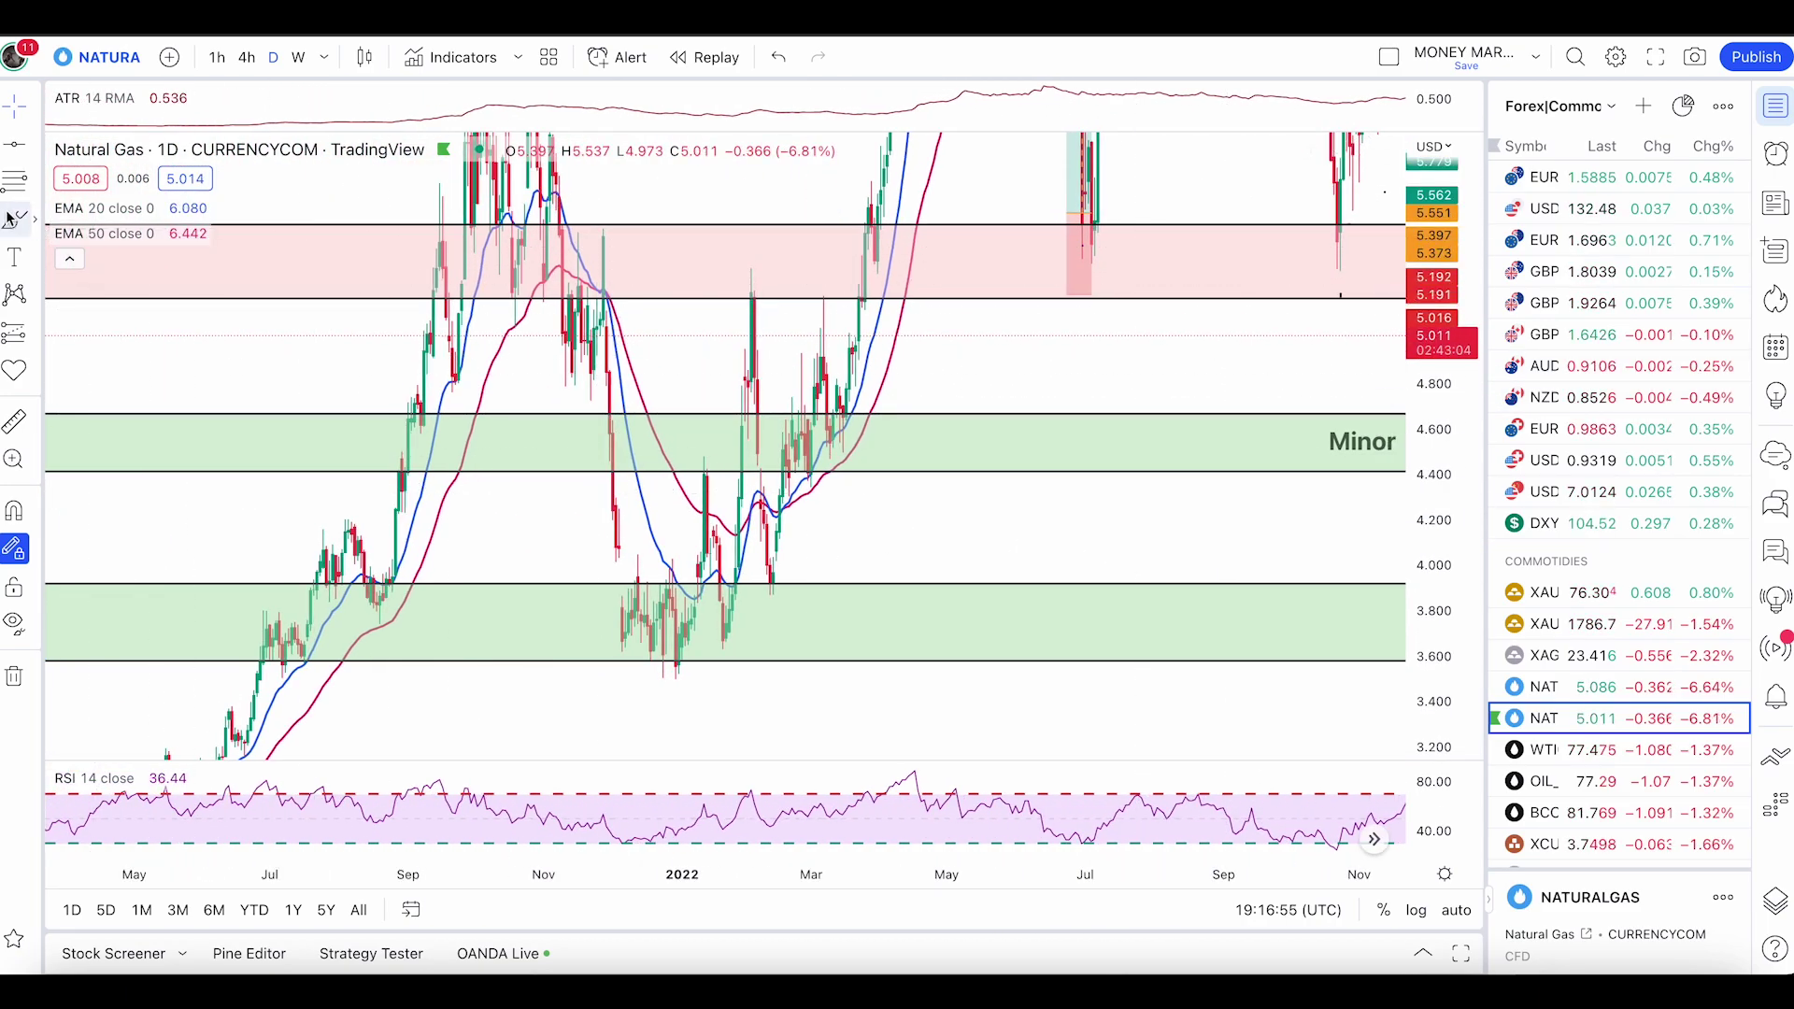
{"action": "left_click_drag", "start_coordinate": [823, 459], "coordinate": [729, 466]}
{"action": "scroll", "coordinate": [449, 441], "scroll_direction": "down", "scroll_amount": 5}
{"action": "left_click_drag", "start_coordinate": [475, 438], "coordinate": [478, 438]}
{"action": "scroll", "coordinate": [477, 439], "scroll_direction": "down", "scroll_amount": 5}
{"action": "mouse_move", "coordinate": [341, 428]}
{"action": "left_mouse_down"}
{"action": "mouse_move", "coordinate": [260, 422]}
{"action": "mouse_move", "coordinate": [129, 458]}
{"action": "left_mouse_up"}
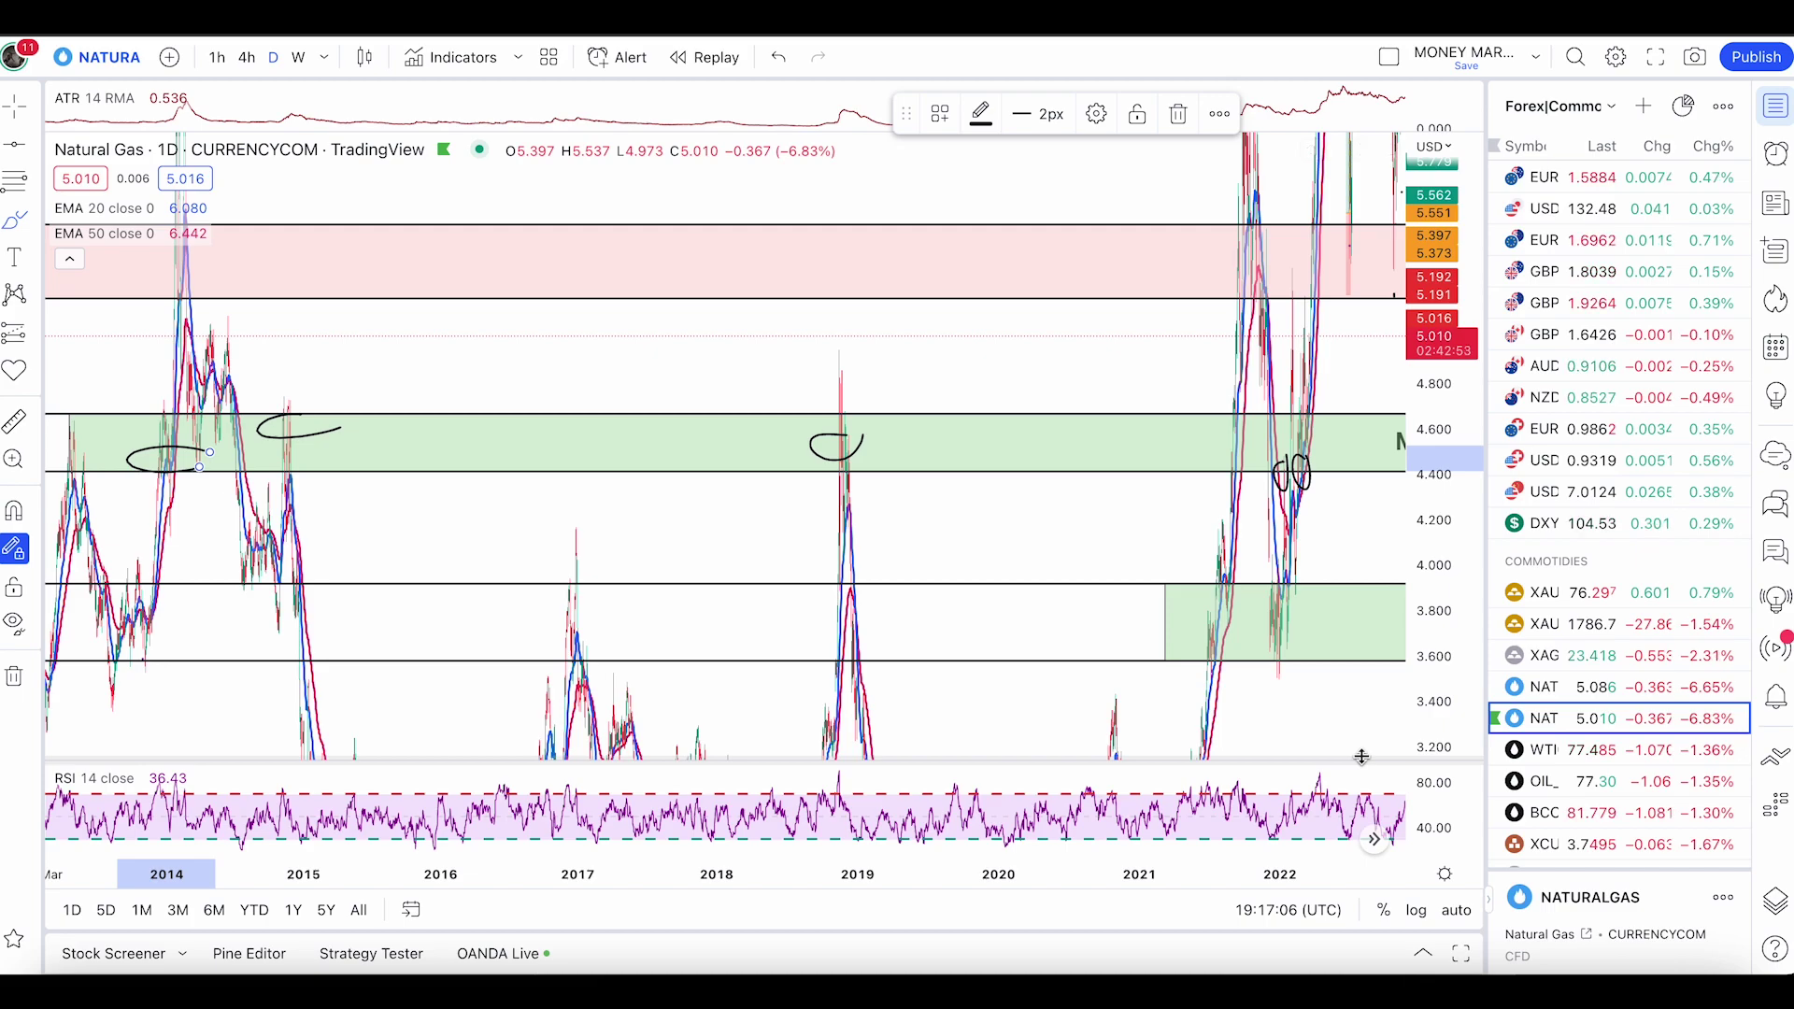
{"action": "key", "text": "ctrl+z"}
{"action": "key", "text": "ctrl+z"}
{"action": "scroll", "coordinate": [1361, 757], "scroll_direction": "up", "scroll_amount": 5}
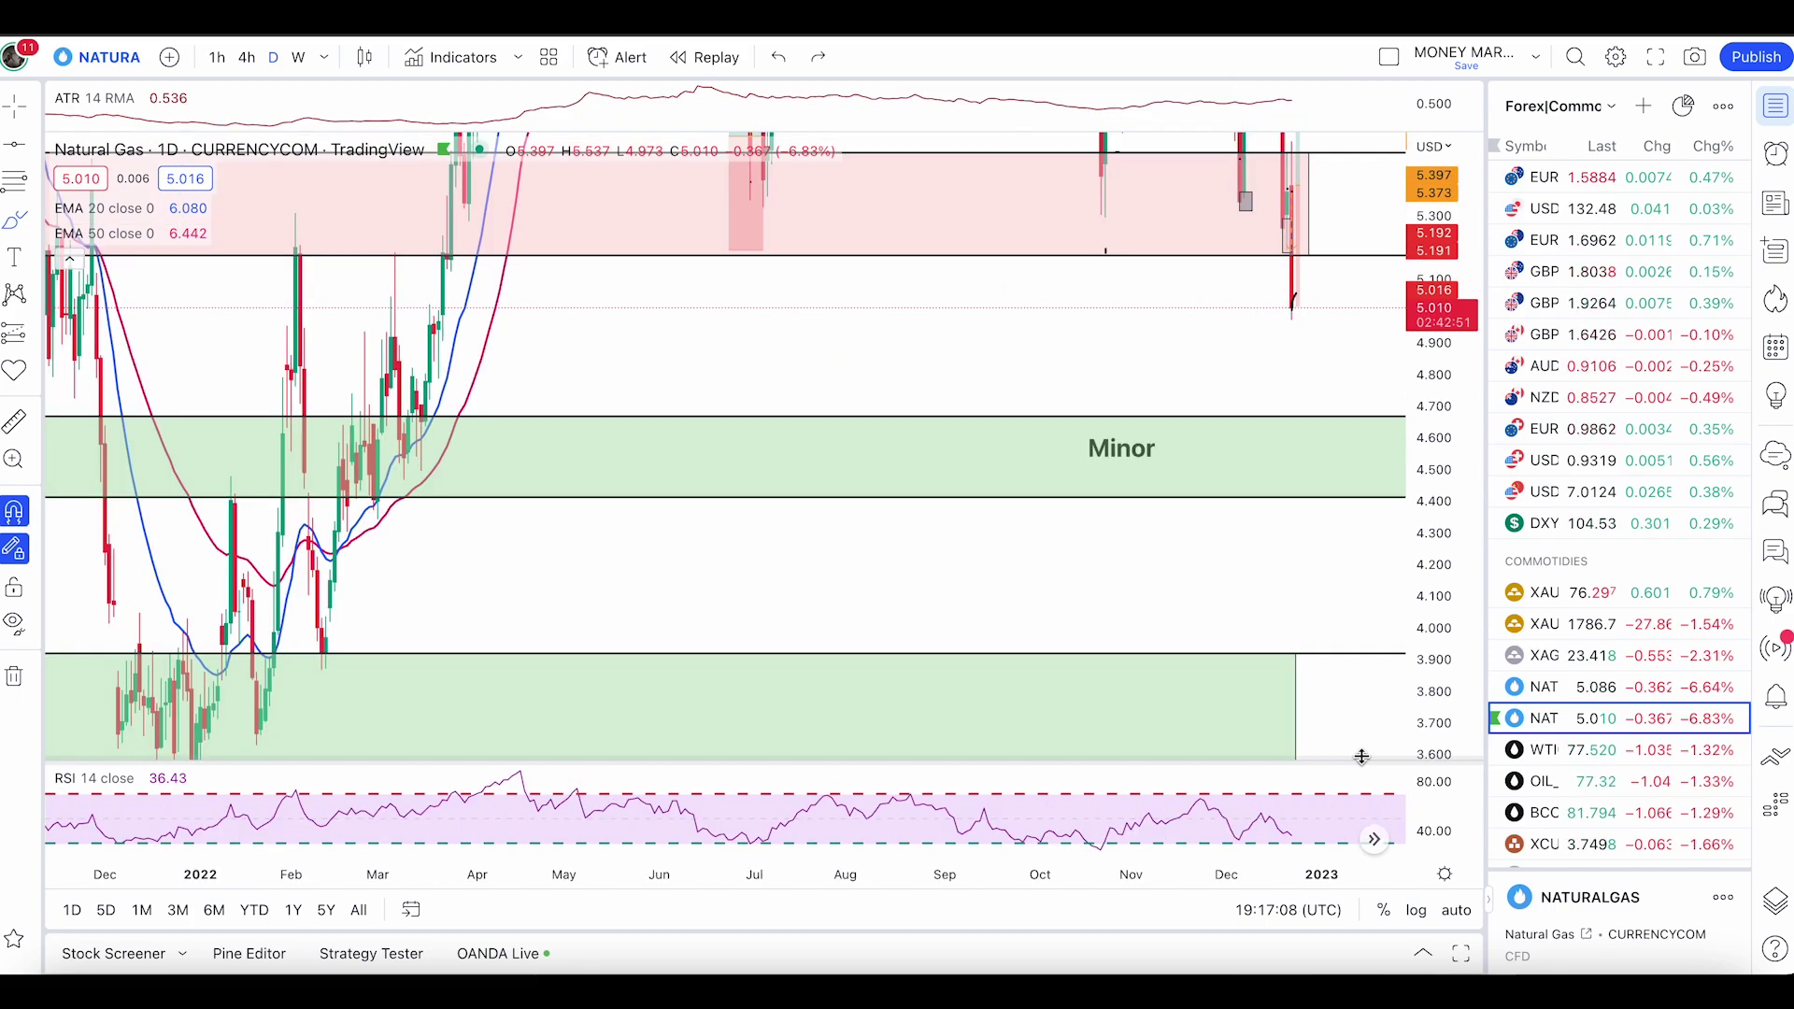
{"action": "scroll", "coordinate": [1360, 757], "scroll_direction": "down", "scroll_amount": 3}
Step: Sketch a drop into the lower demand zone and rebound, then delete the path
{"action": "left_click_drag", "start_coordinate": [822, 621], "coordinate": [1449, 498]}
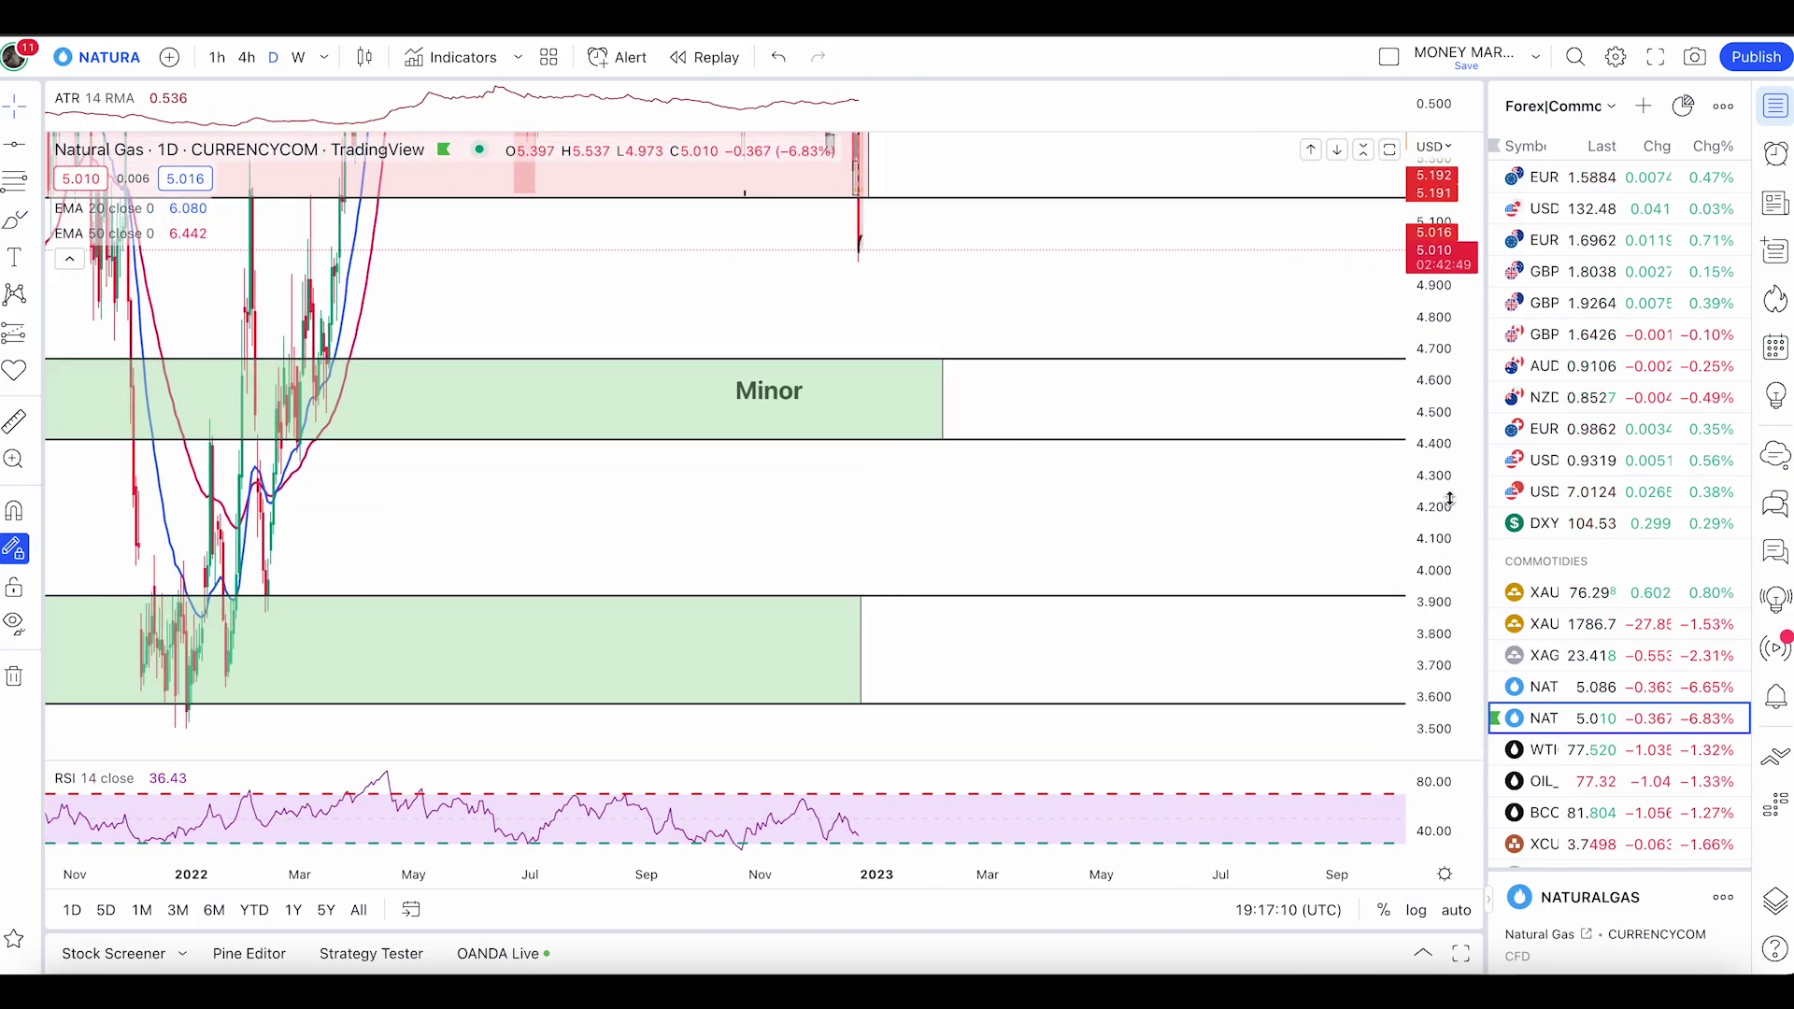
{"action": "scroll", "coordinate": [1449, 498], "scroll_direction": "down", "scroll_amount": 2}
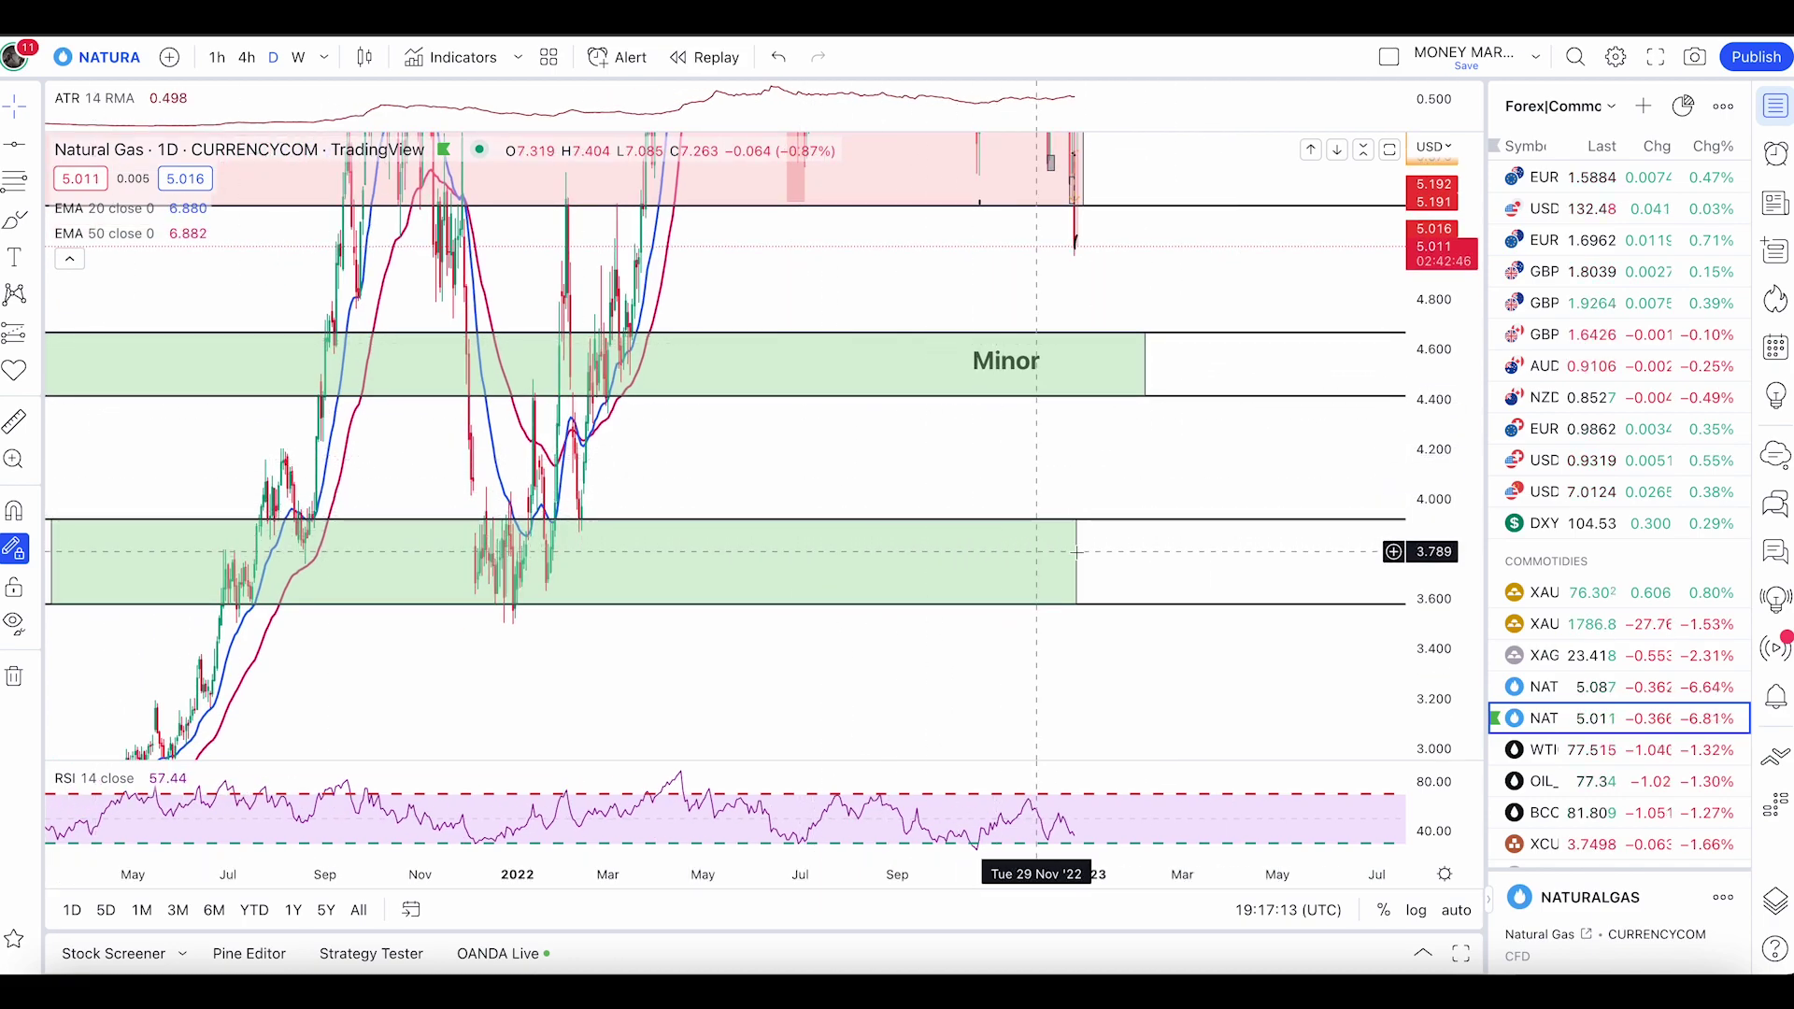
{"action": "left_click", "coordinate": [1037, 551]}
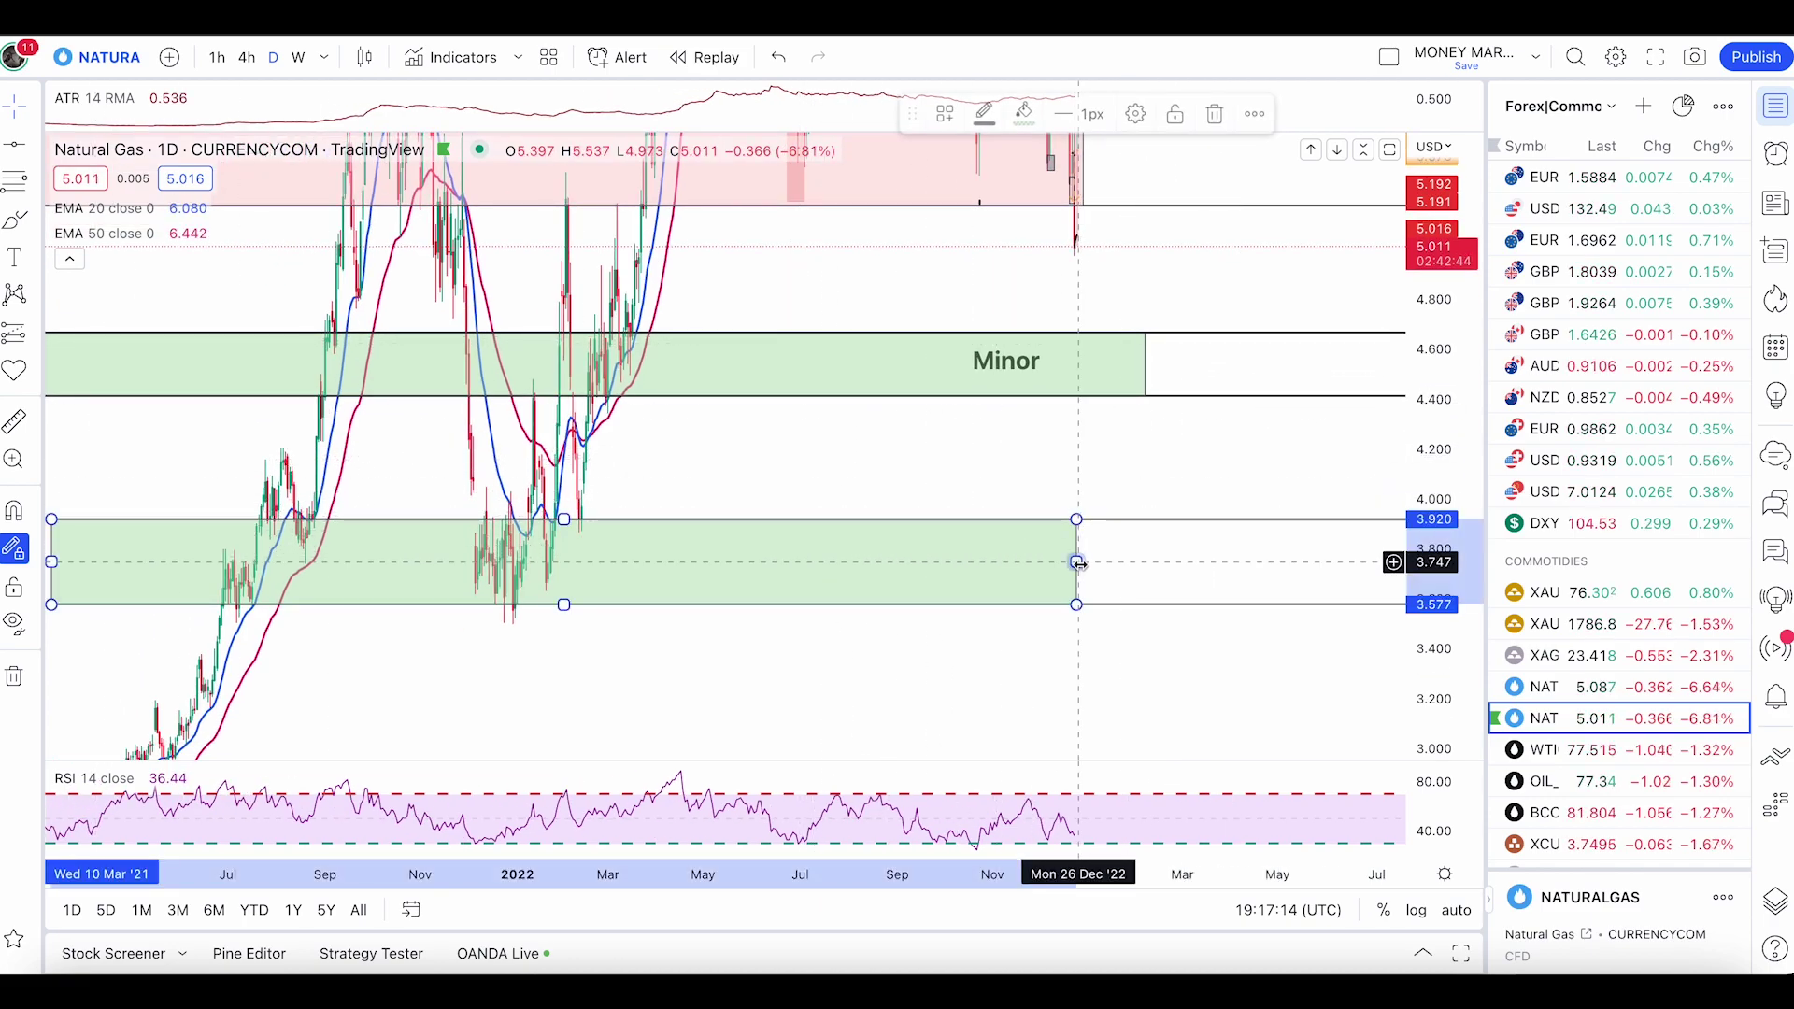
{"action": "left_click", "coordinate": [15, 219]}
{"action": "left_click_drag", "start_coordinate": [1059, 246], "coordinate": [1107, 530]}
{"action": "mouse_move", "coordinate": [906, 547]}
{"action": "left_mouse_down"}
{"action": "mouse_move", "coordinate": [1268, 545]}
{"action": "mouse_move", "coordinate": [1374, 217]}
{"action": "left_mouse_up"}
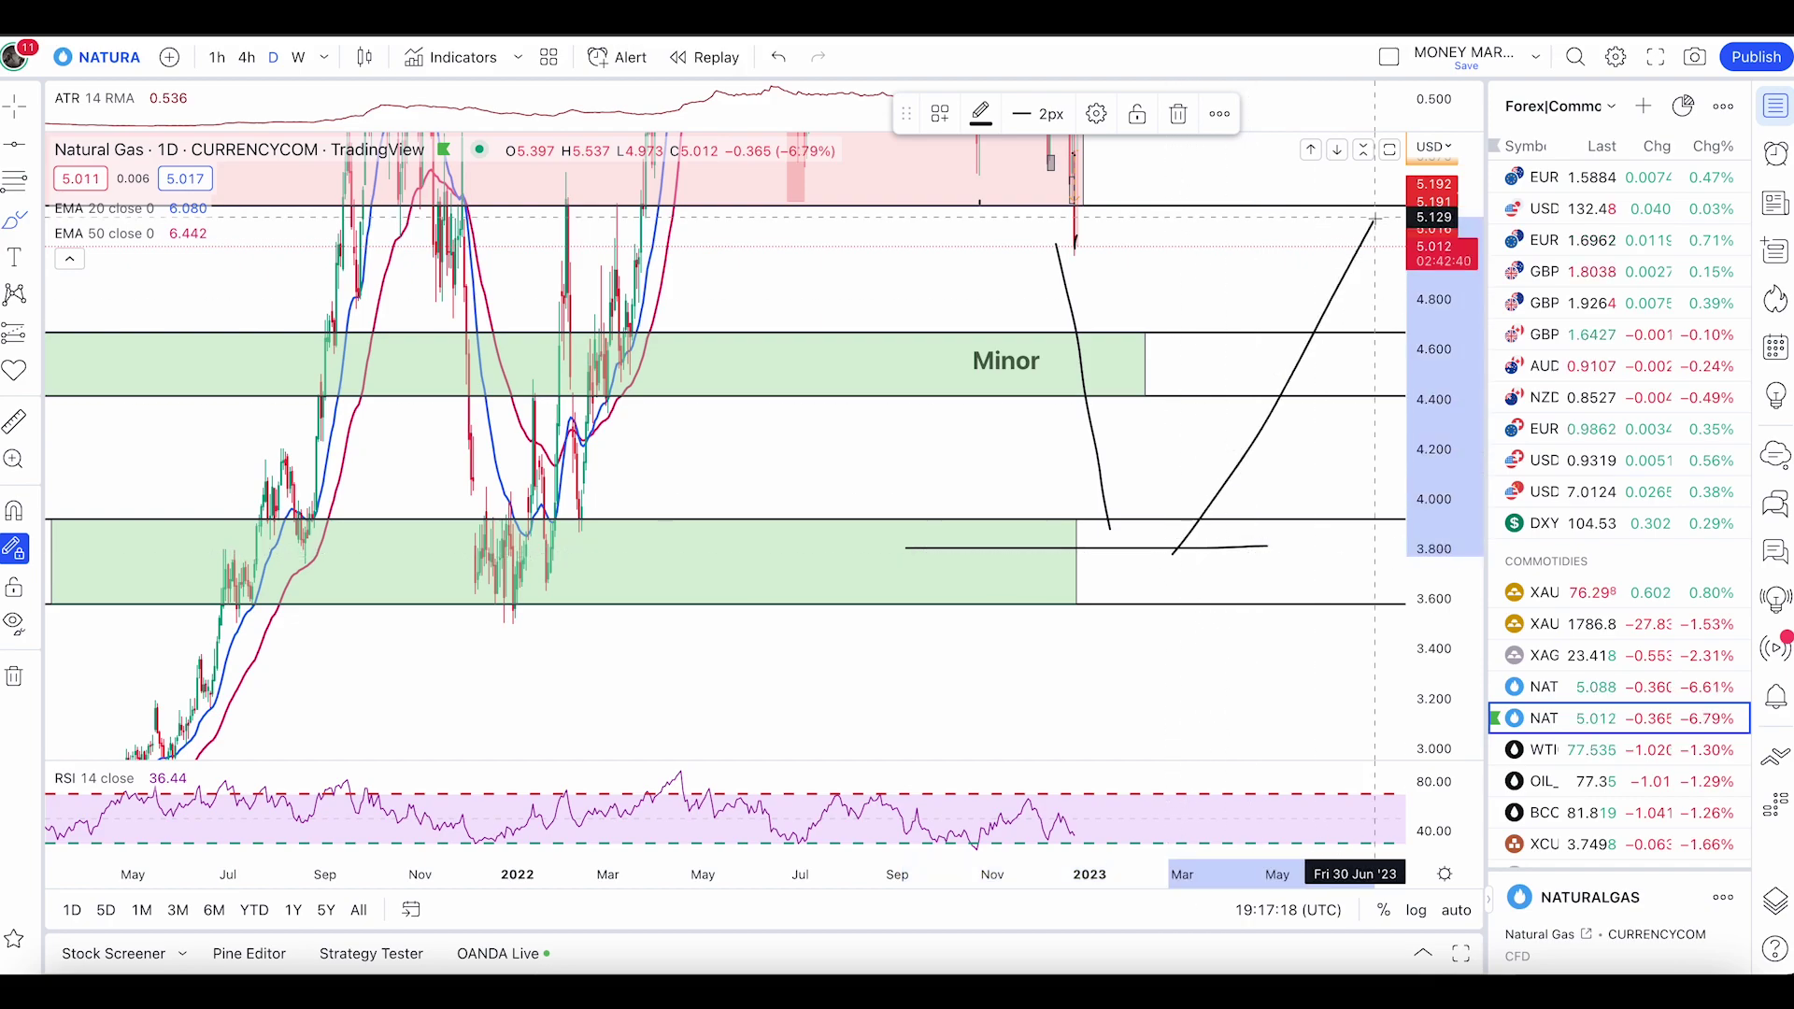
{"action": "left_click", "coordinate": [1326, 320]}
{"action": "left_click_drag", "start_coordinate": [1326, 320], "coordinate": [1200, 365]}
{"action": "key", "text": "ctrl+z"}
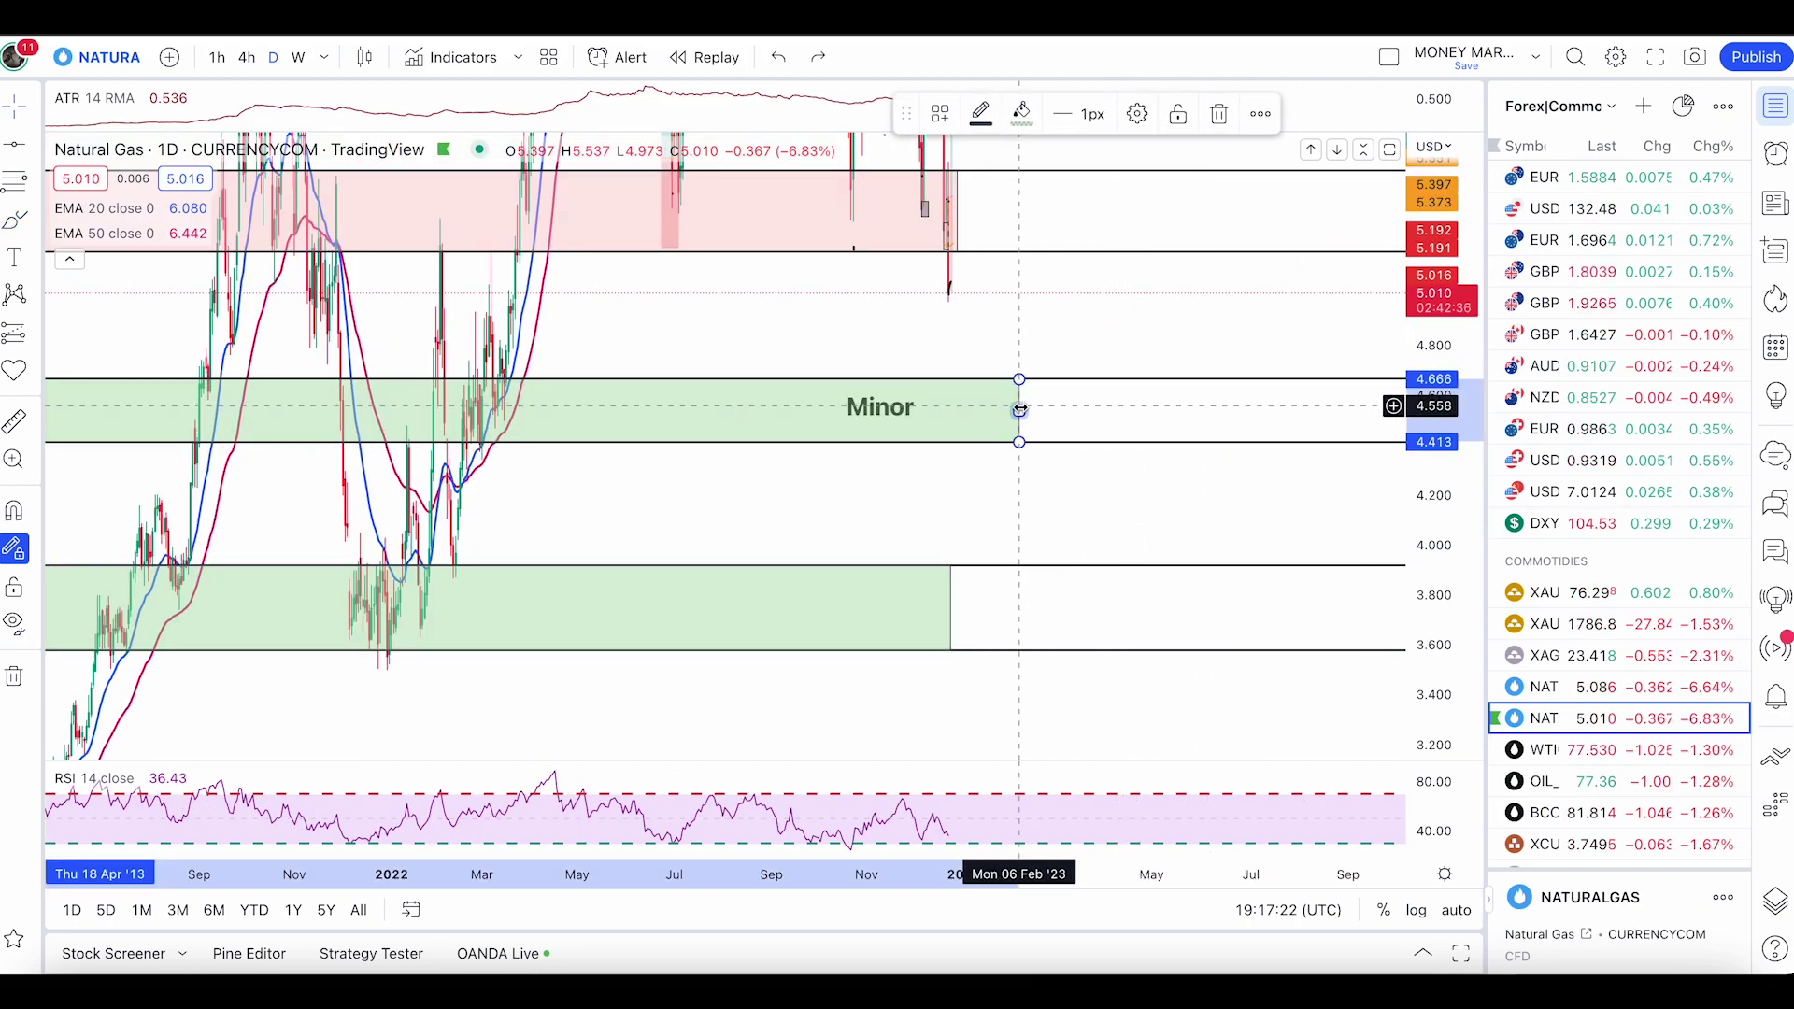
{"action": "scroll", "coordinate": [961, 321], "scroll_direction": "up", "scroll_amount": 2}
{"action": "scroll", "coordinate": [1133, 417], "scroll_direction": "up", "scroll_amount": 2}
Step: Switch to 4-hour candles and draw a Fib retracement from the latest low to the zone top
{"action": "right_click", "coordinate": [1134, 416]}
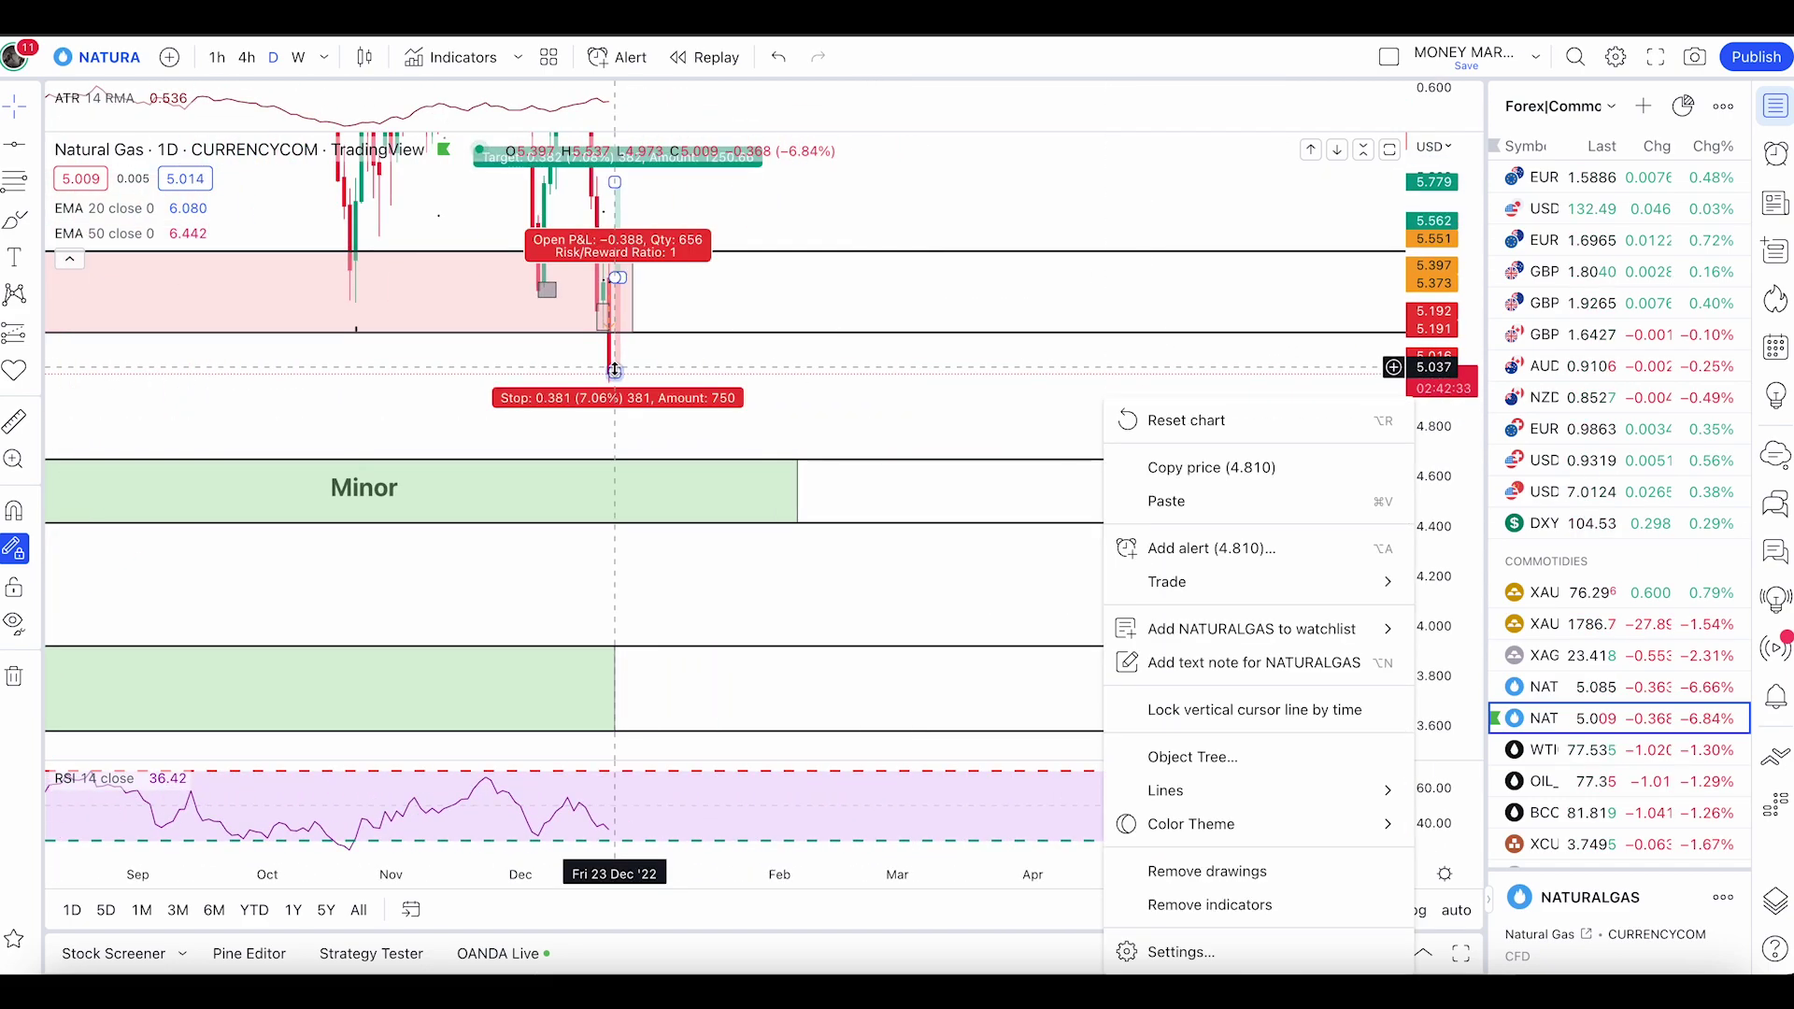
{"action": "right_click", "coordinate": [720, 407]}
{"action": "left_click", "coordinate": [244, 57]}
{"action": "left_click", "coordinate": [12, 179]}
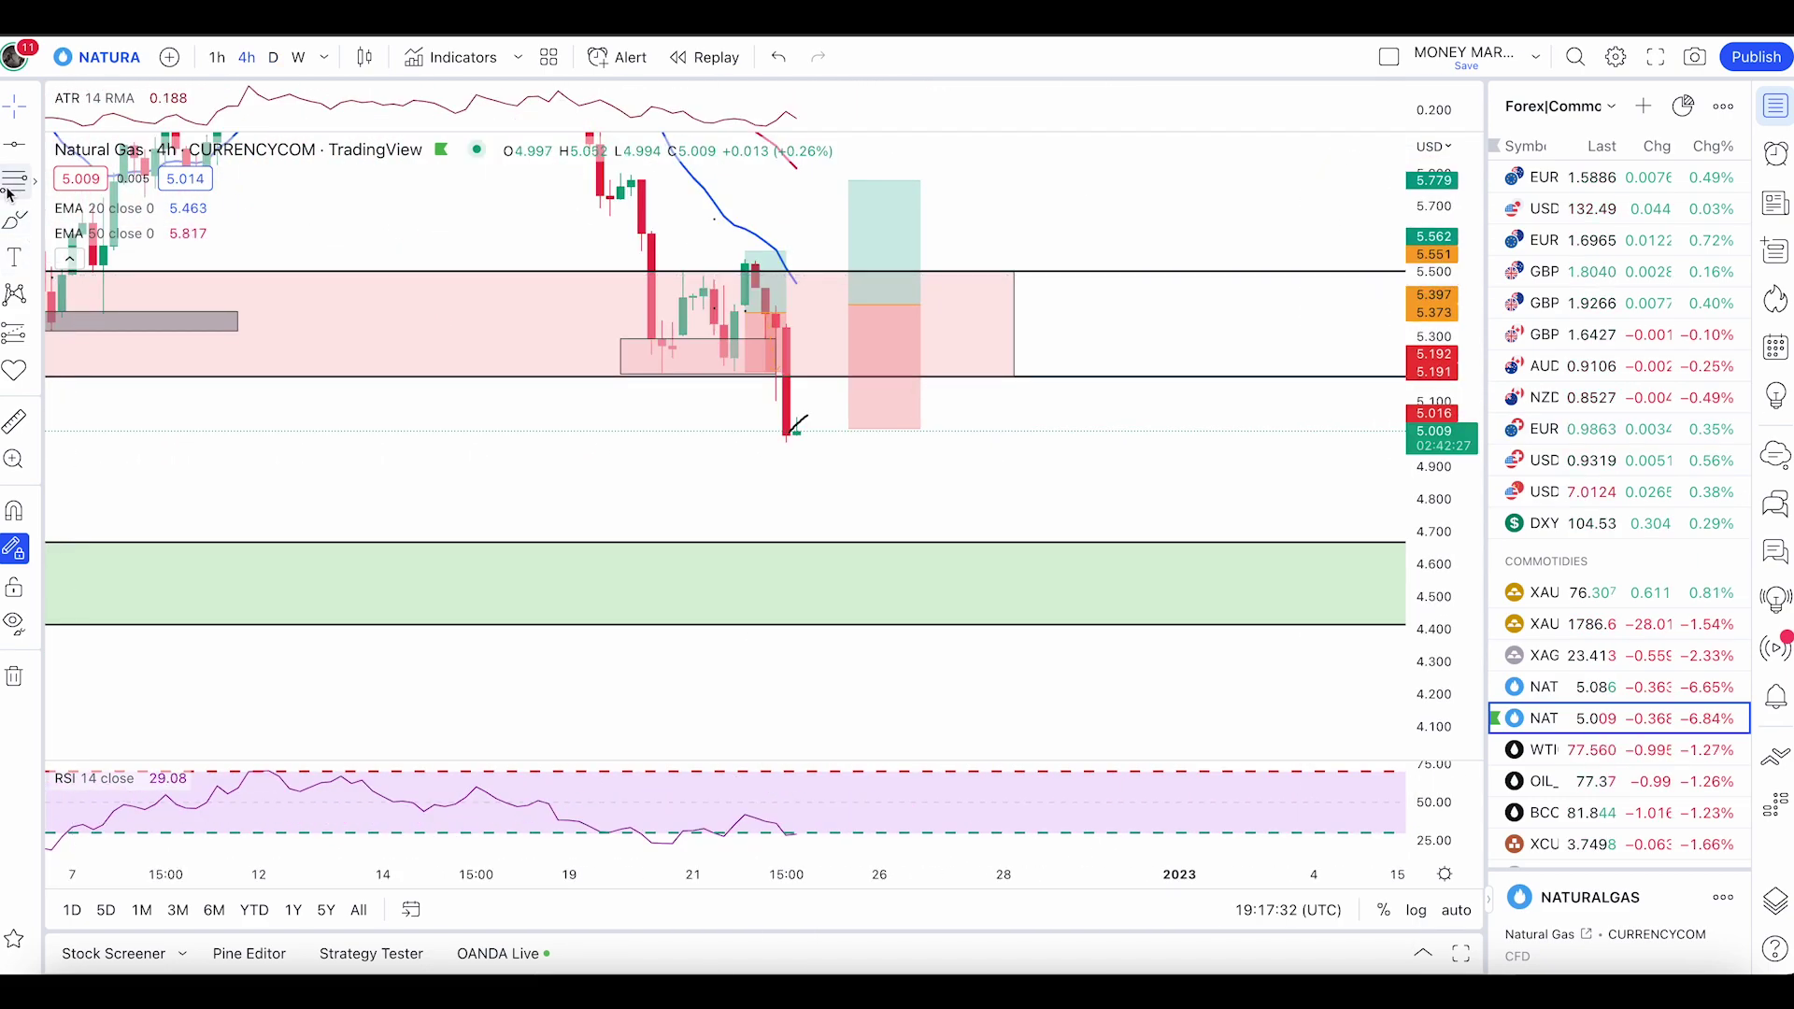
{"action": "left_click", "coordinate": [775, 442]}
{"action": "left_click", "coordinate": [983, 270]}
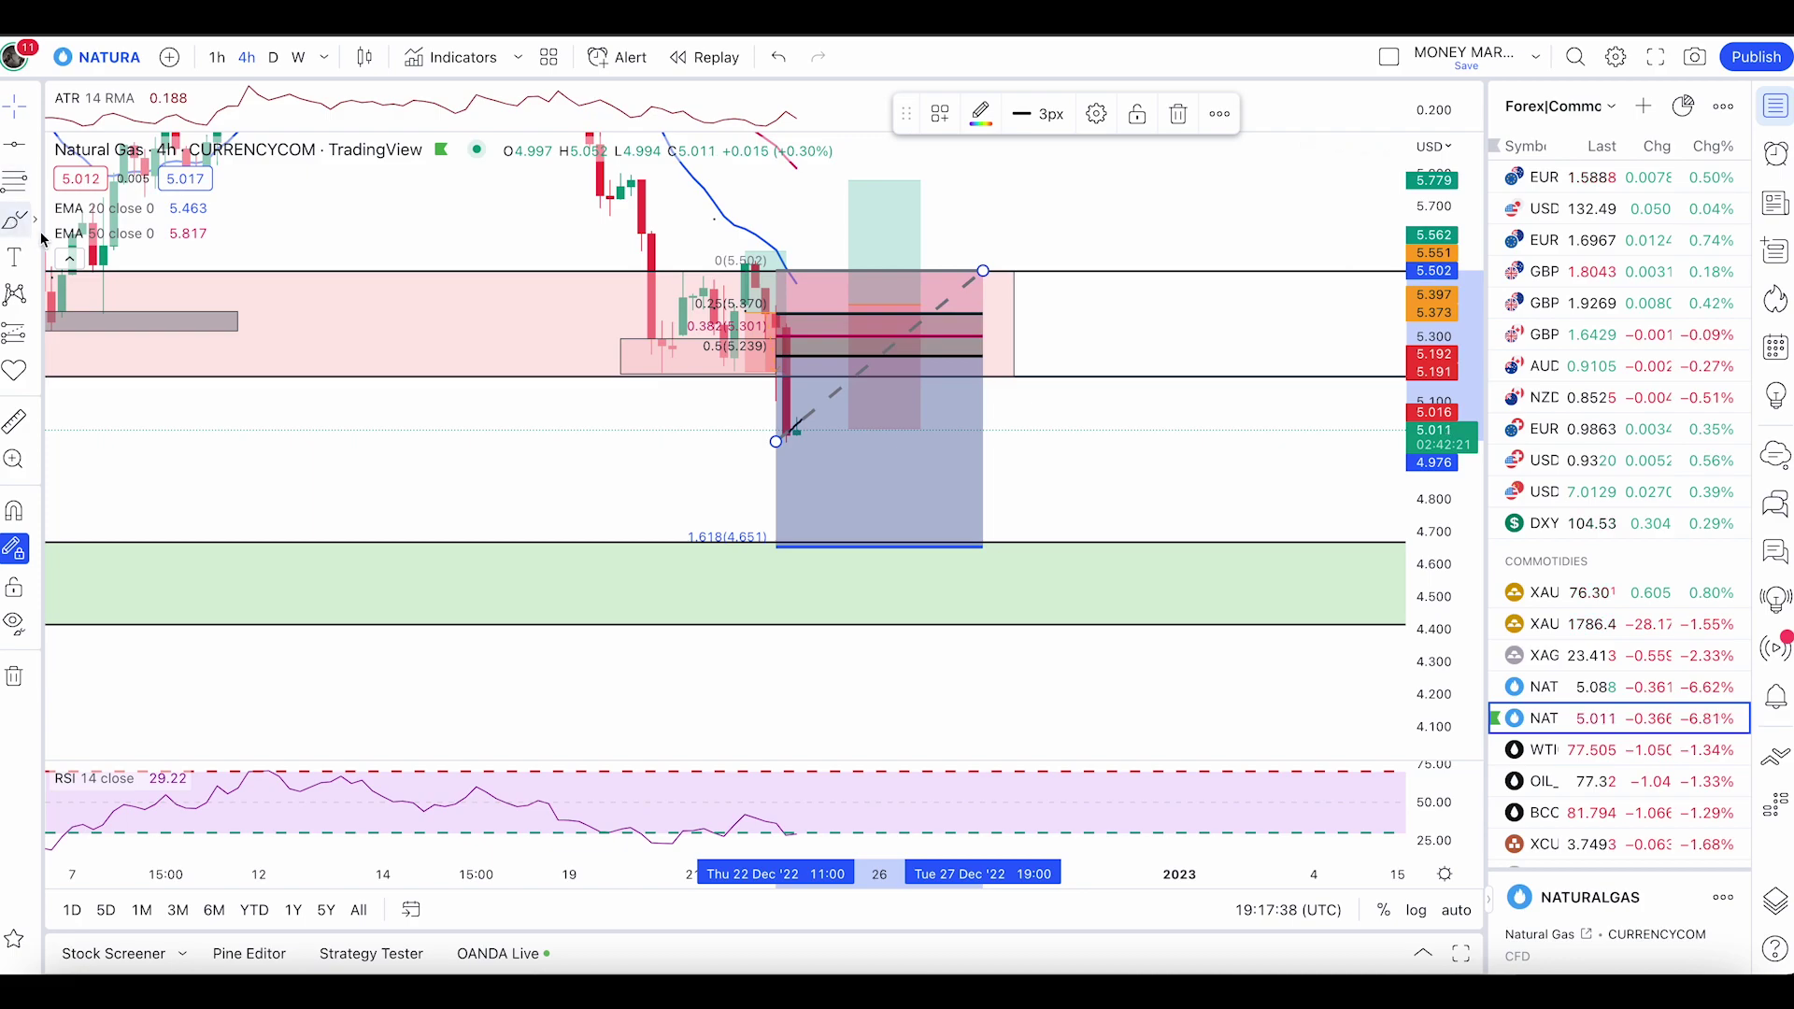
Step: Sketch a path up into the supply zone and back down, then undo the strokes
{"action": "left_click", "coordinate": [13, 220]}
{"action": "left_click", "coordinate": [789, 432]}
{"action": "left_click", "coordinate": [897, 353]}
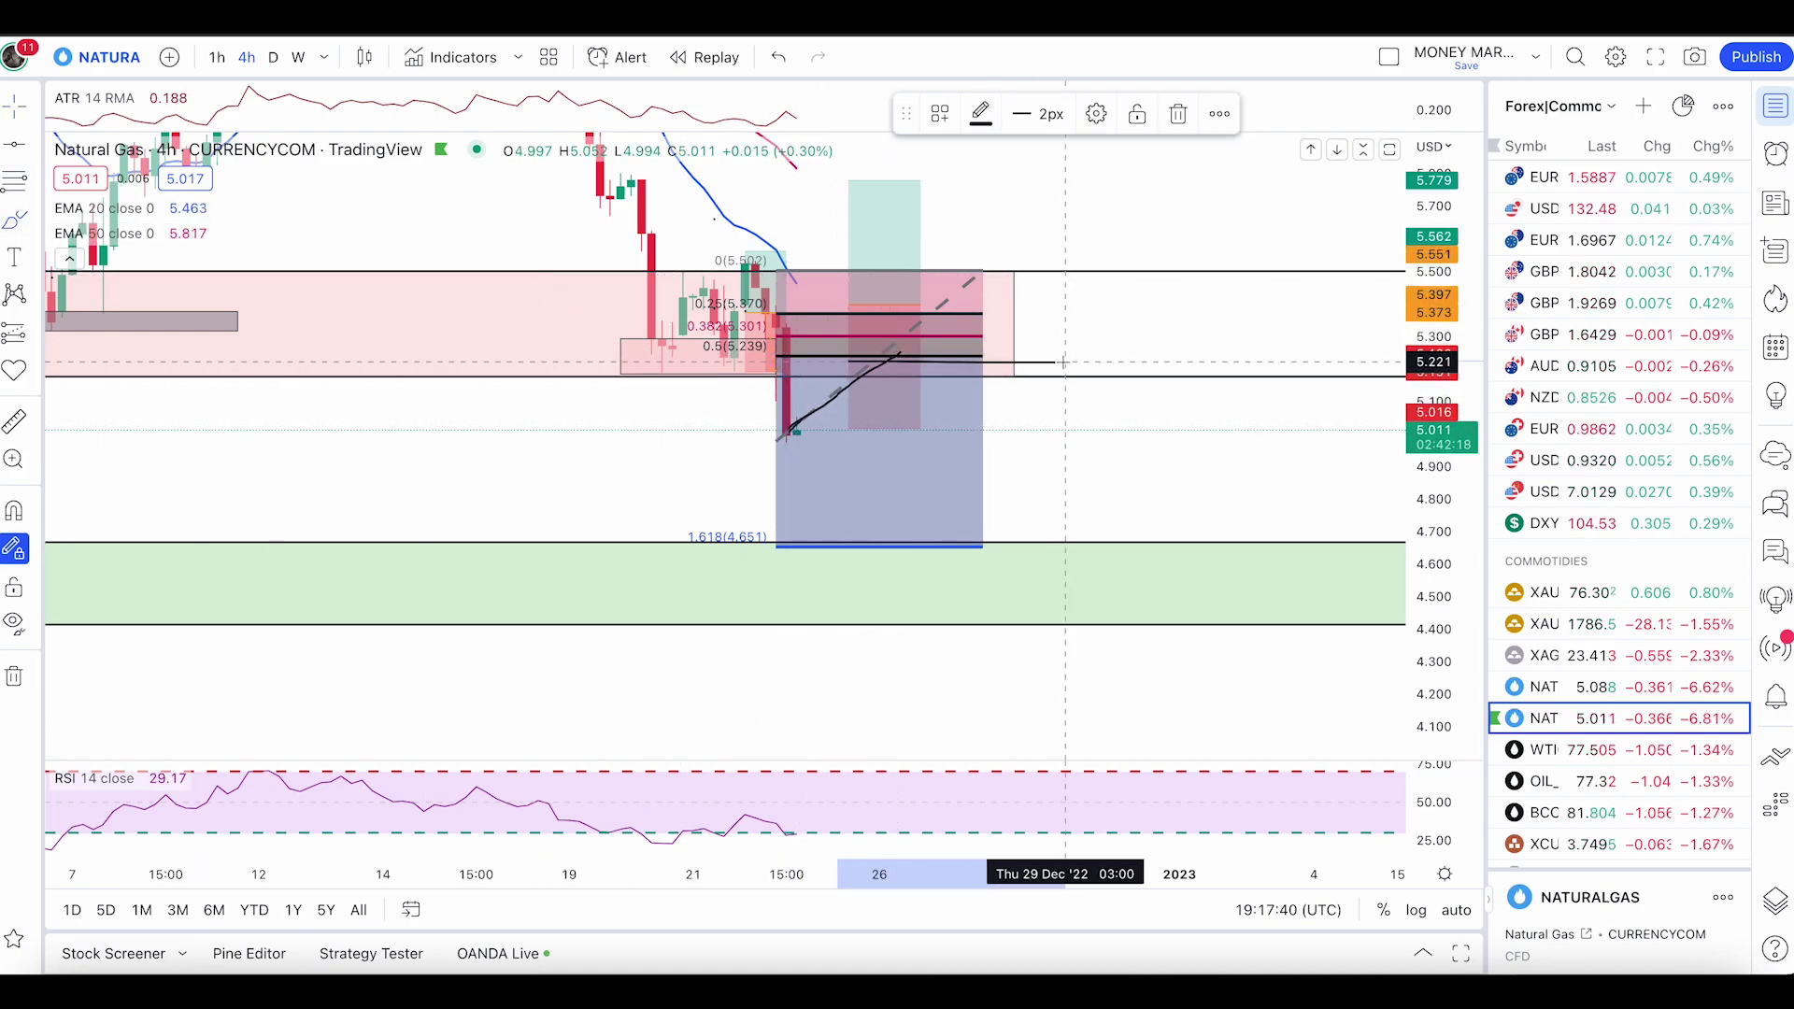
{"action": "left_click", "coordinate": [1061, 363]}
{"action": "mouse_move", "coordinate": [960, 359]}
{"action": "left_mouse_down"}
{"action": "mouse_move", "coordinate": [990, 453]}
{"action": "mouse_move", "coordinate": [952, 476]}
{"action": "left_mouse_up"}
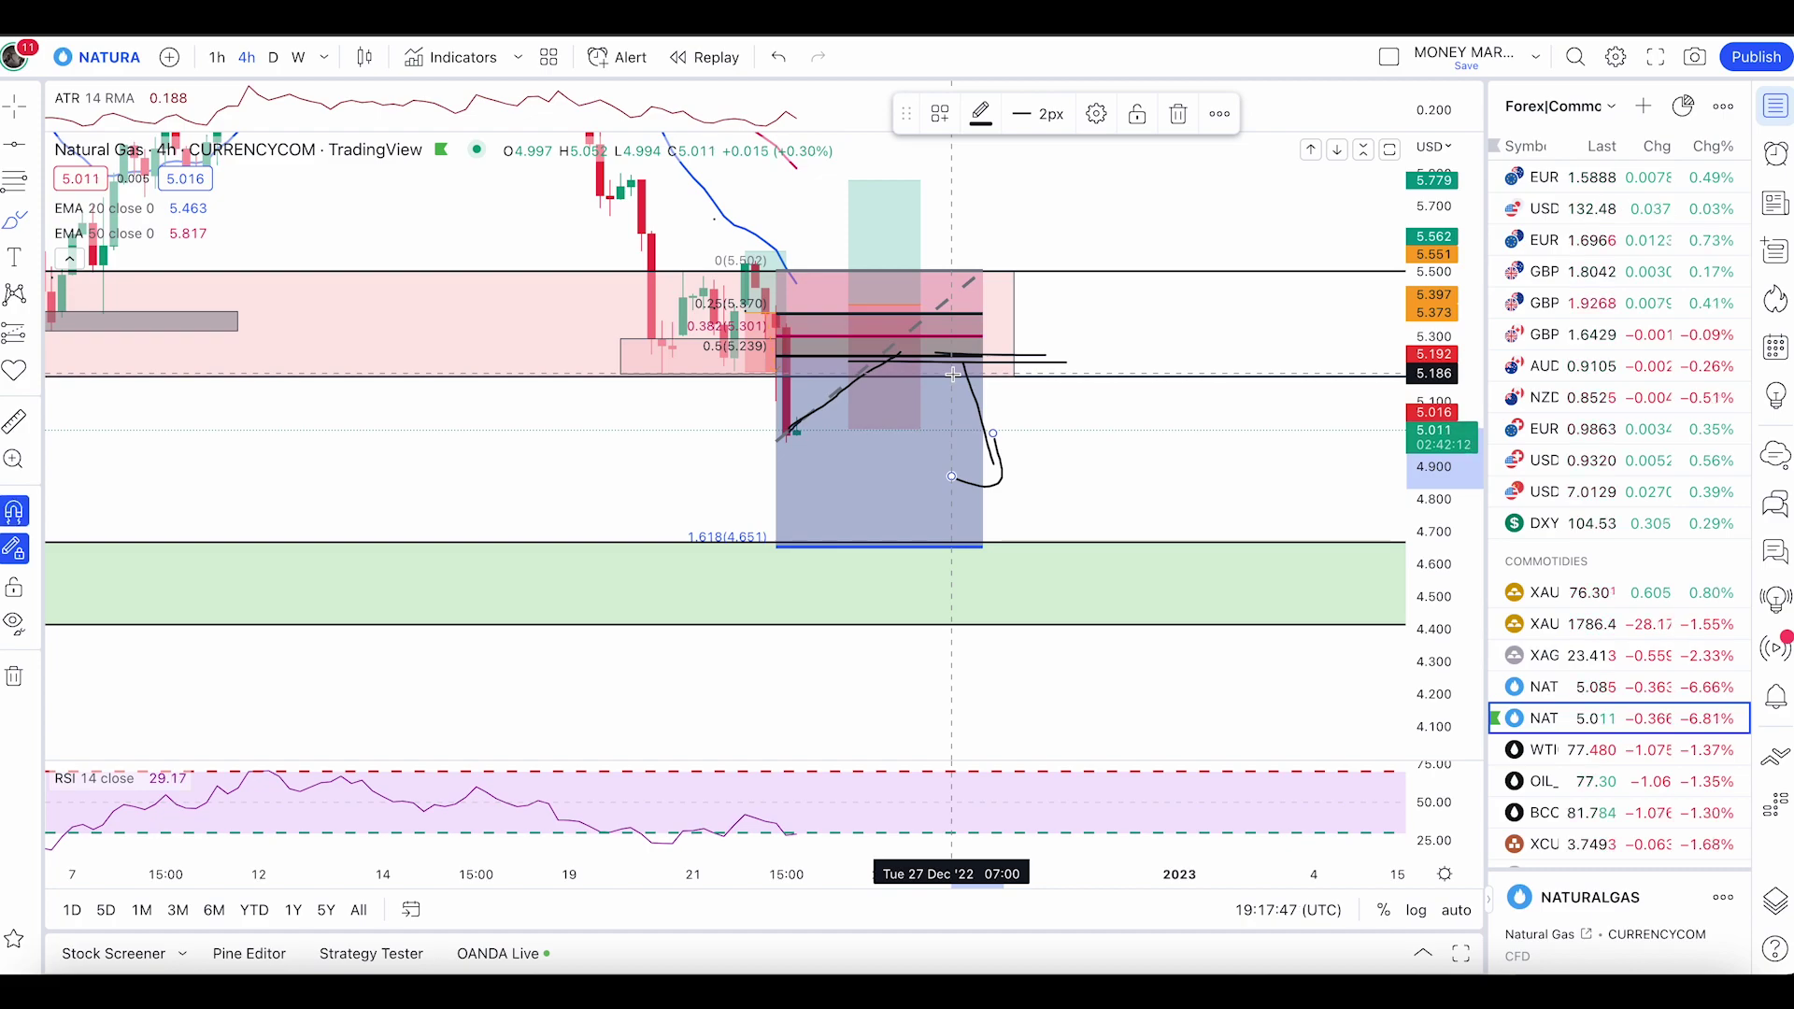
{"action": "key", "text": "ctrl+z"}
{"action": "key", "text": "ctrl+z"}
{"action": "key", "text": "ctrl+z"}
{"action": "scroll", "coordinate": [1672, 640], "scroll_direction": "down", "scroll_amount": 1}
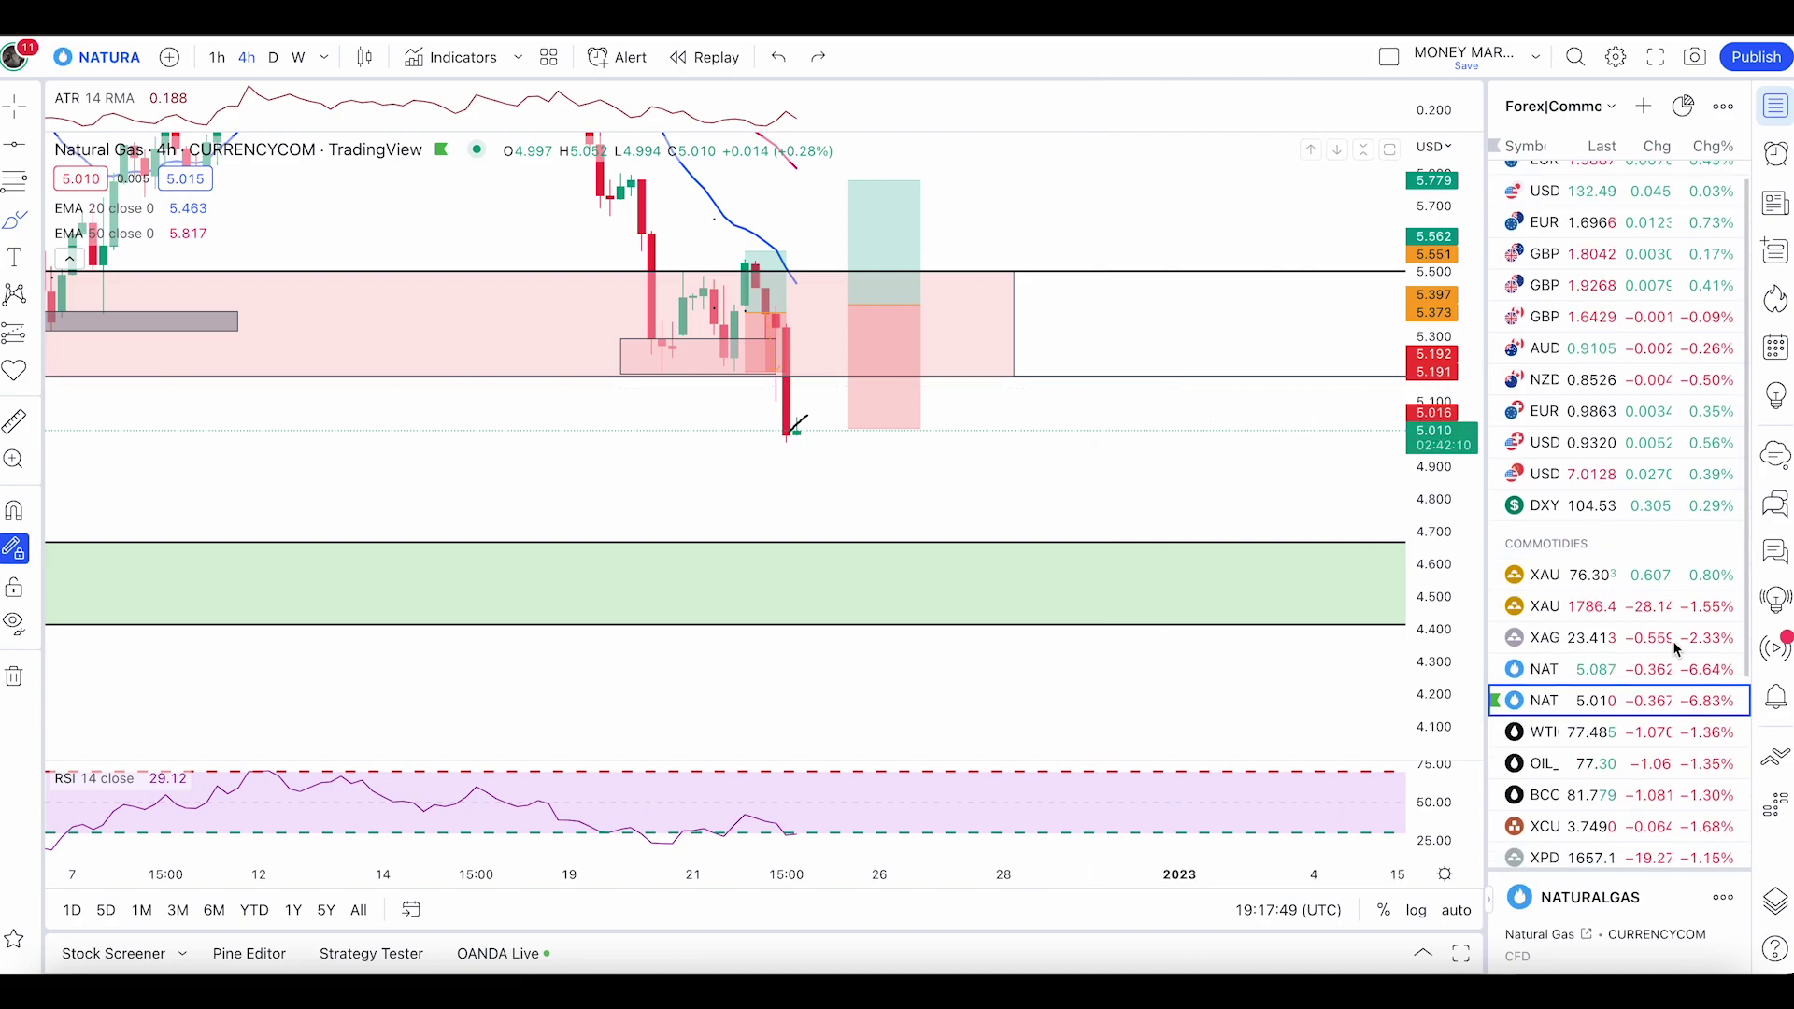
Step: Open the OANDA NATGASUSD chart, then draw and undo a trial line and freehand circle
{"action": "left_click", "coordinate": [1612, 668]}
{"action": "left_click_drag", "start_coordinate": [1054, 516], "coordinate": [1089, 429]}
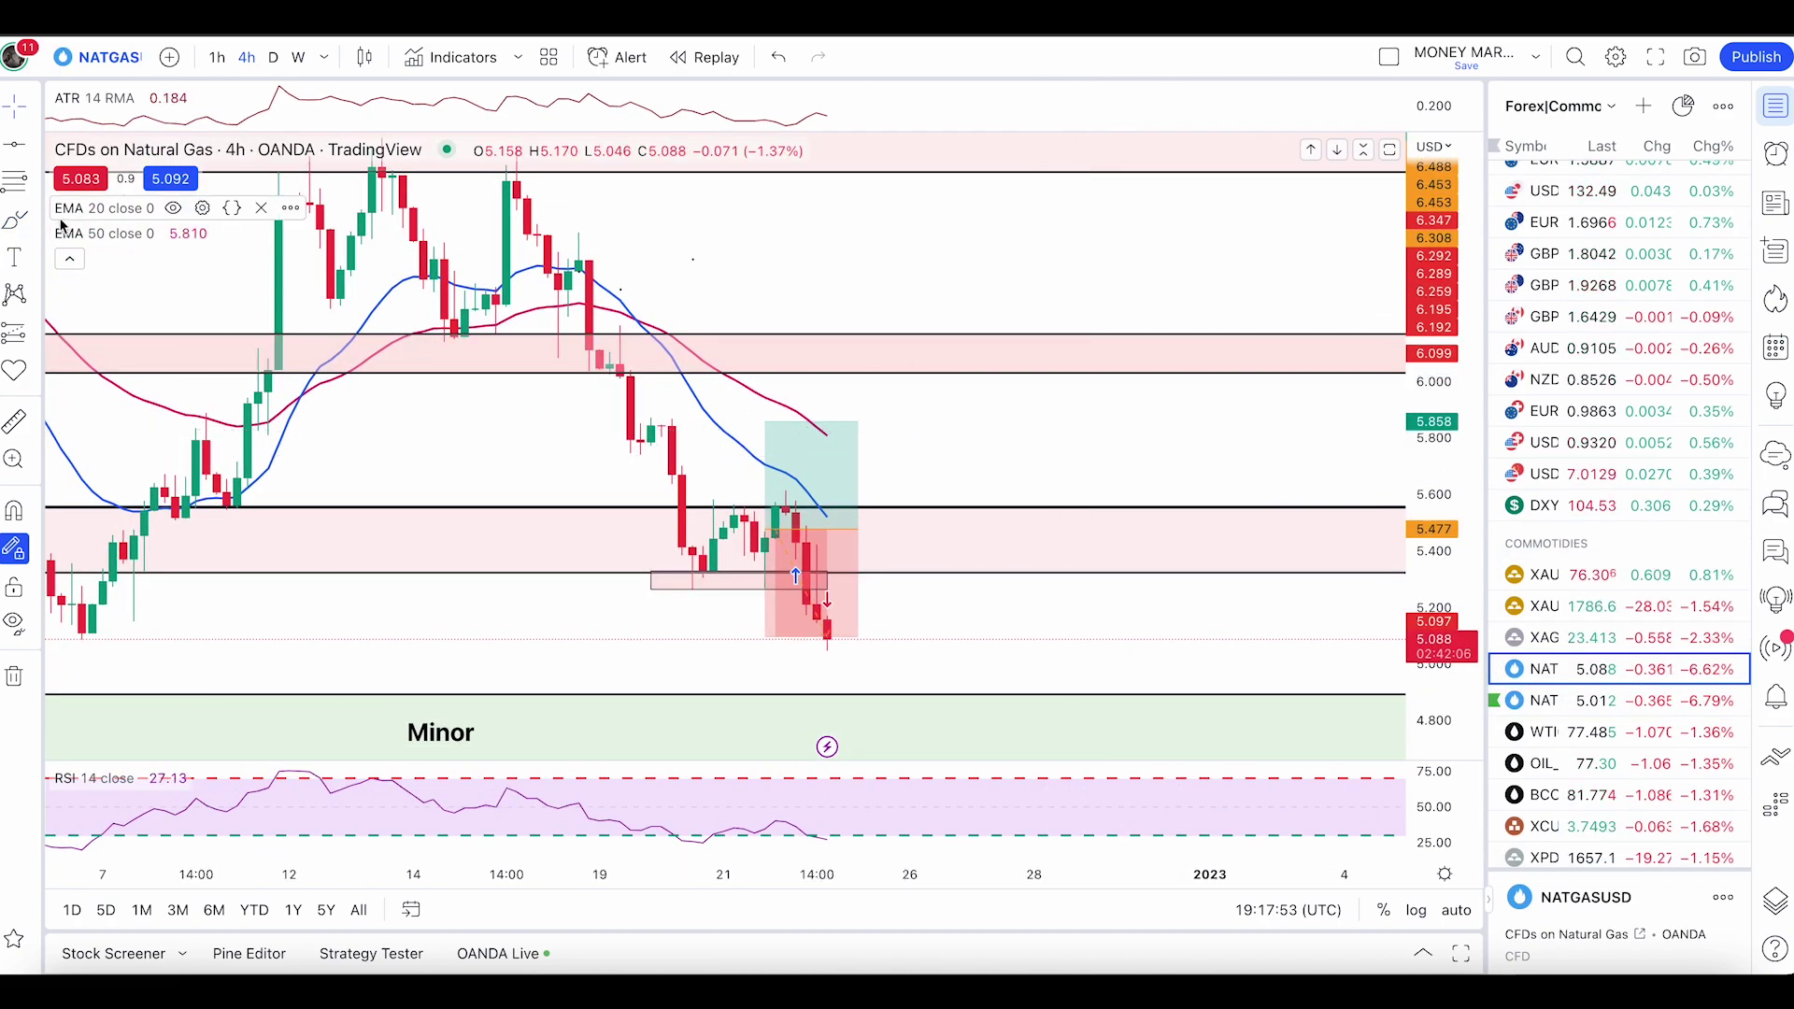
{"action": "left_click", "coordinate": [14, 220]}
{"action": "left_click_drag", "start_coordinate": [792, 592], "coordinate": [925, 631]}
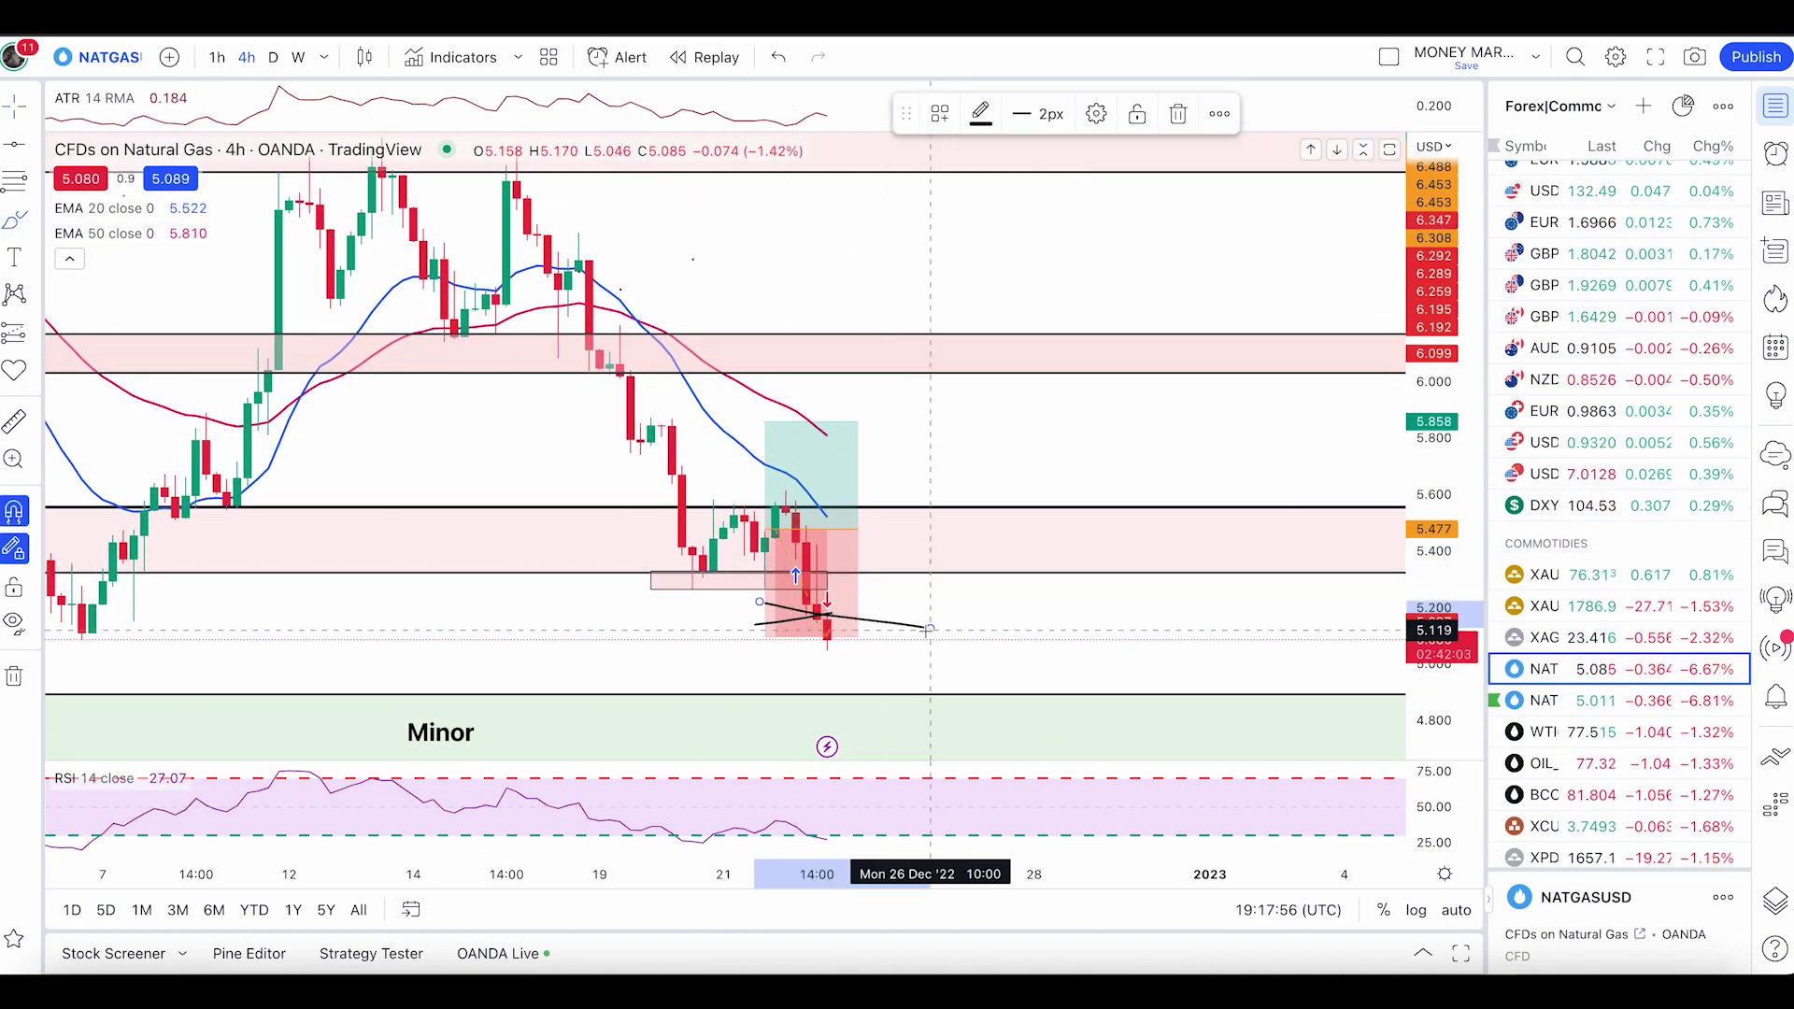
{"action": "key", "text": "ctrl+z"}
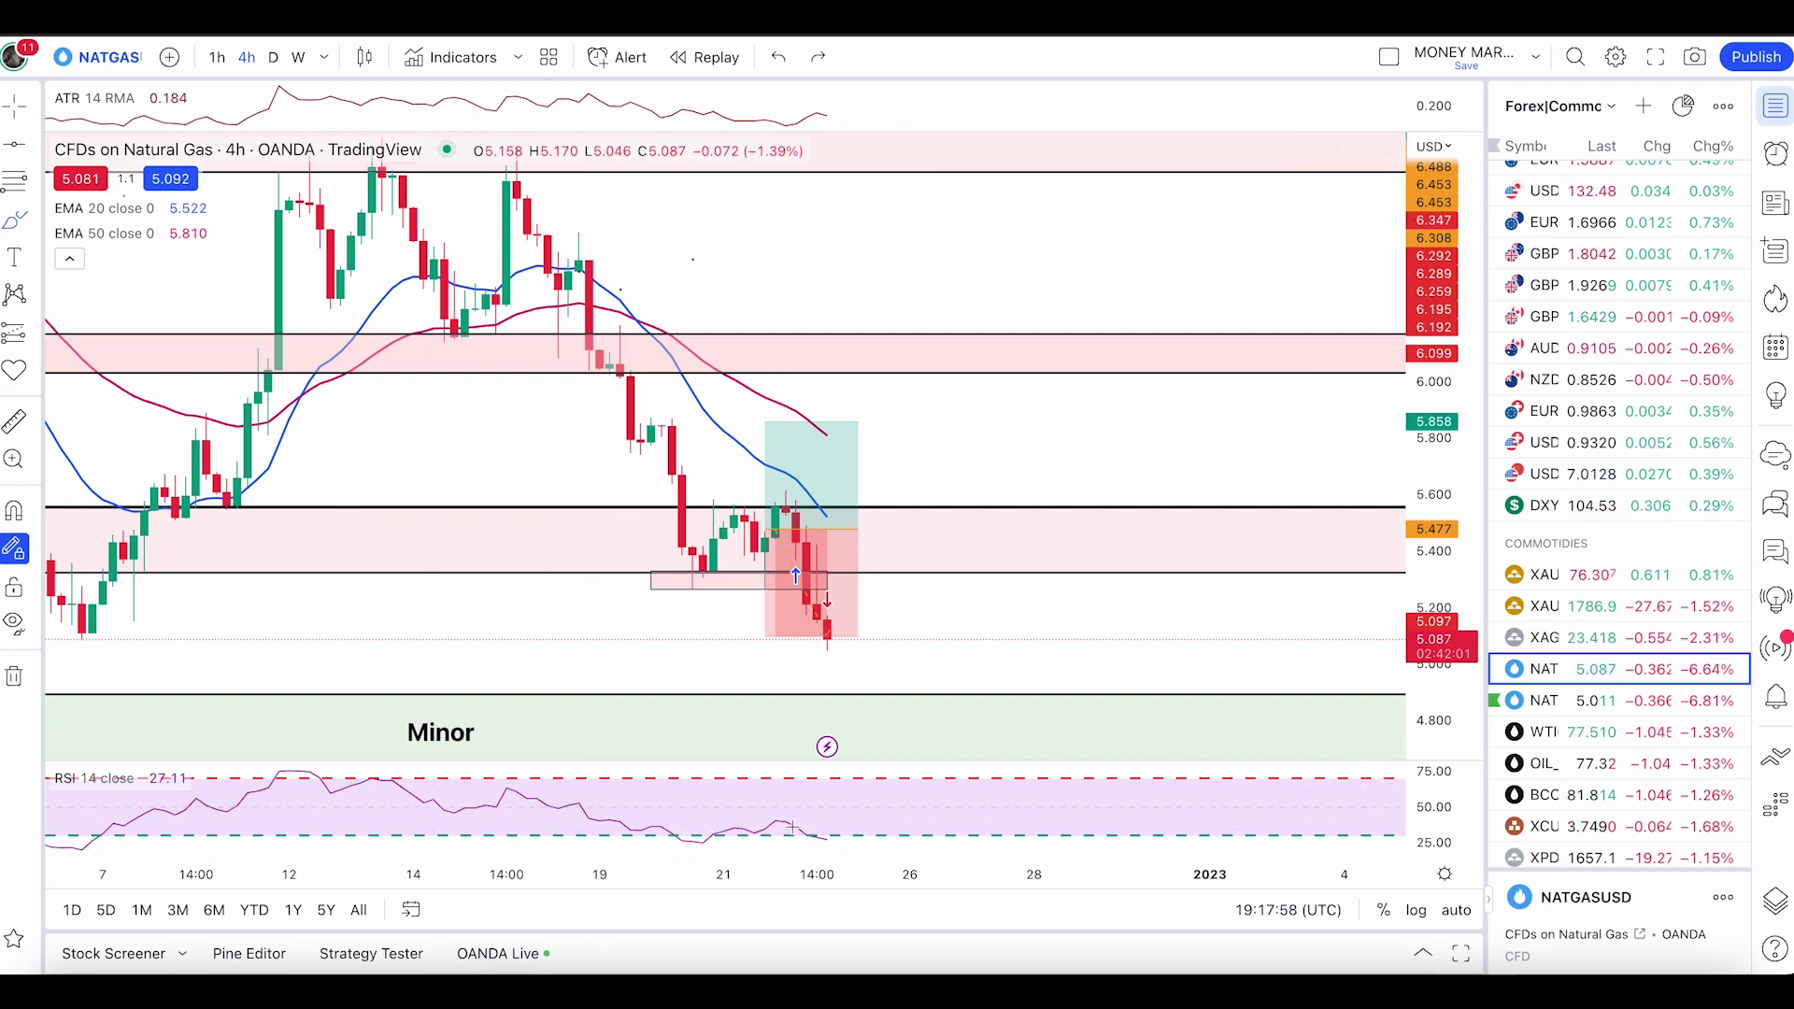
{"action": "left_click", "coordinate": [37, 220]}
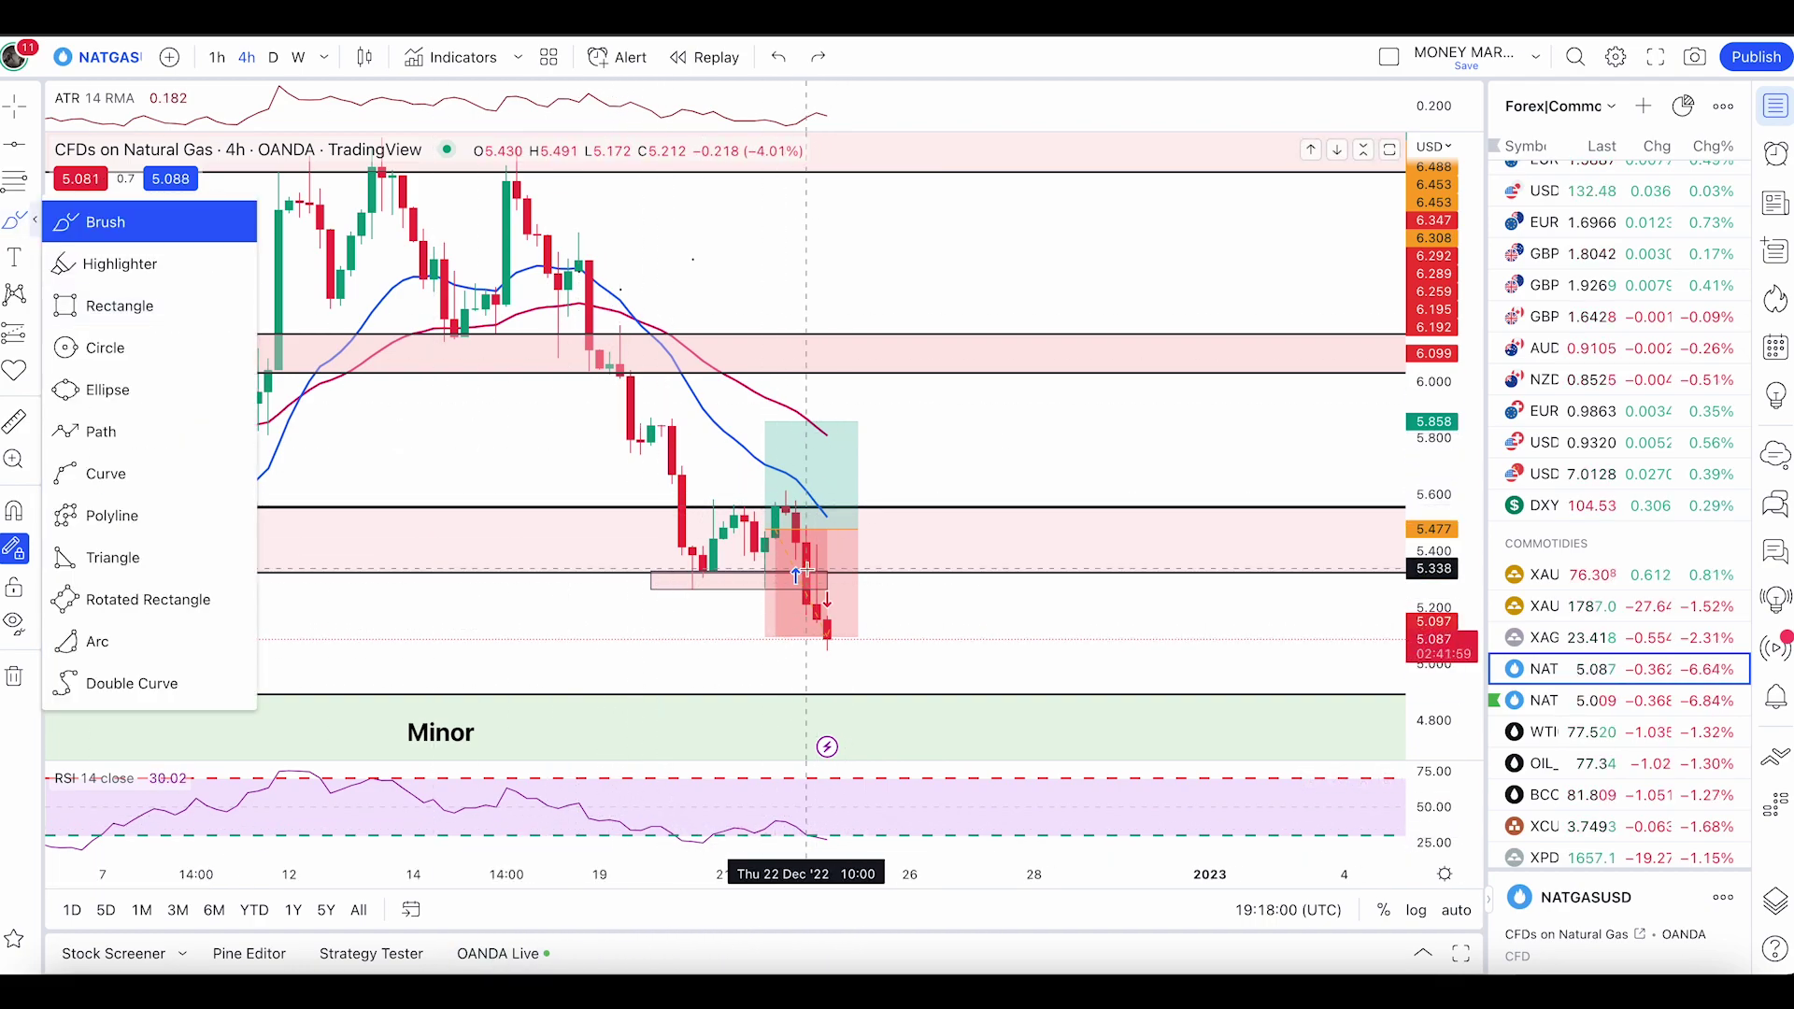
{"action": "left_click_drag", "start_coordinate": [806, 569], "coordinate": [813, 568]}
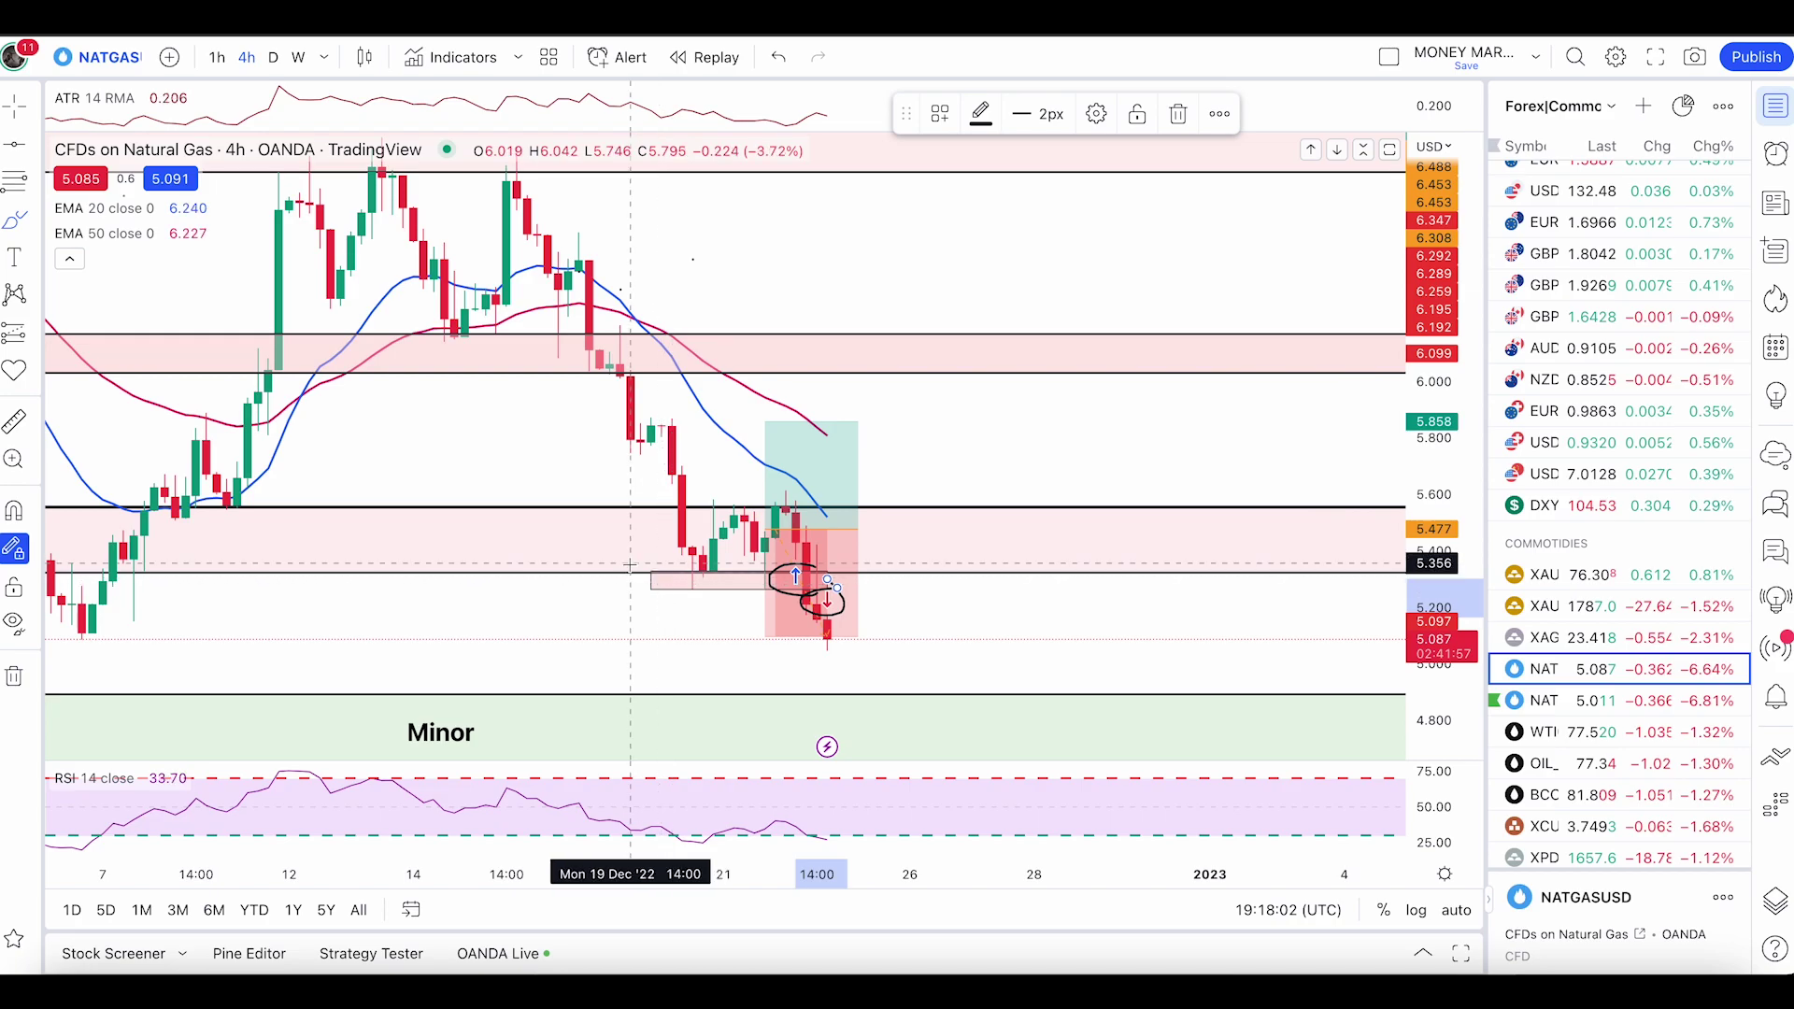
{"action": "key", "text": "ctrl+z"}
{"action": "key", "text": "ctrl+z"}
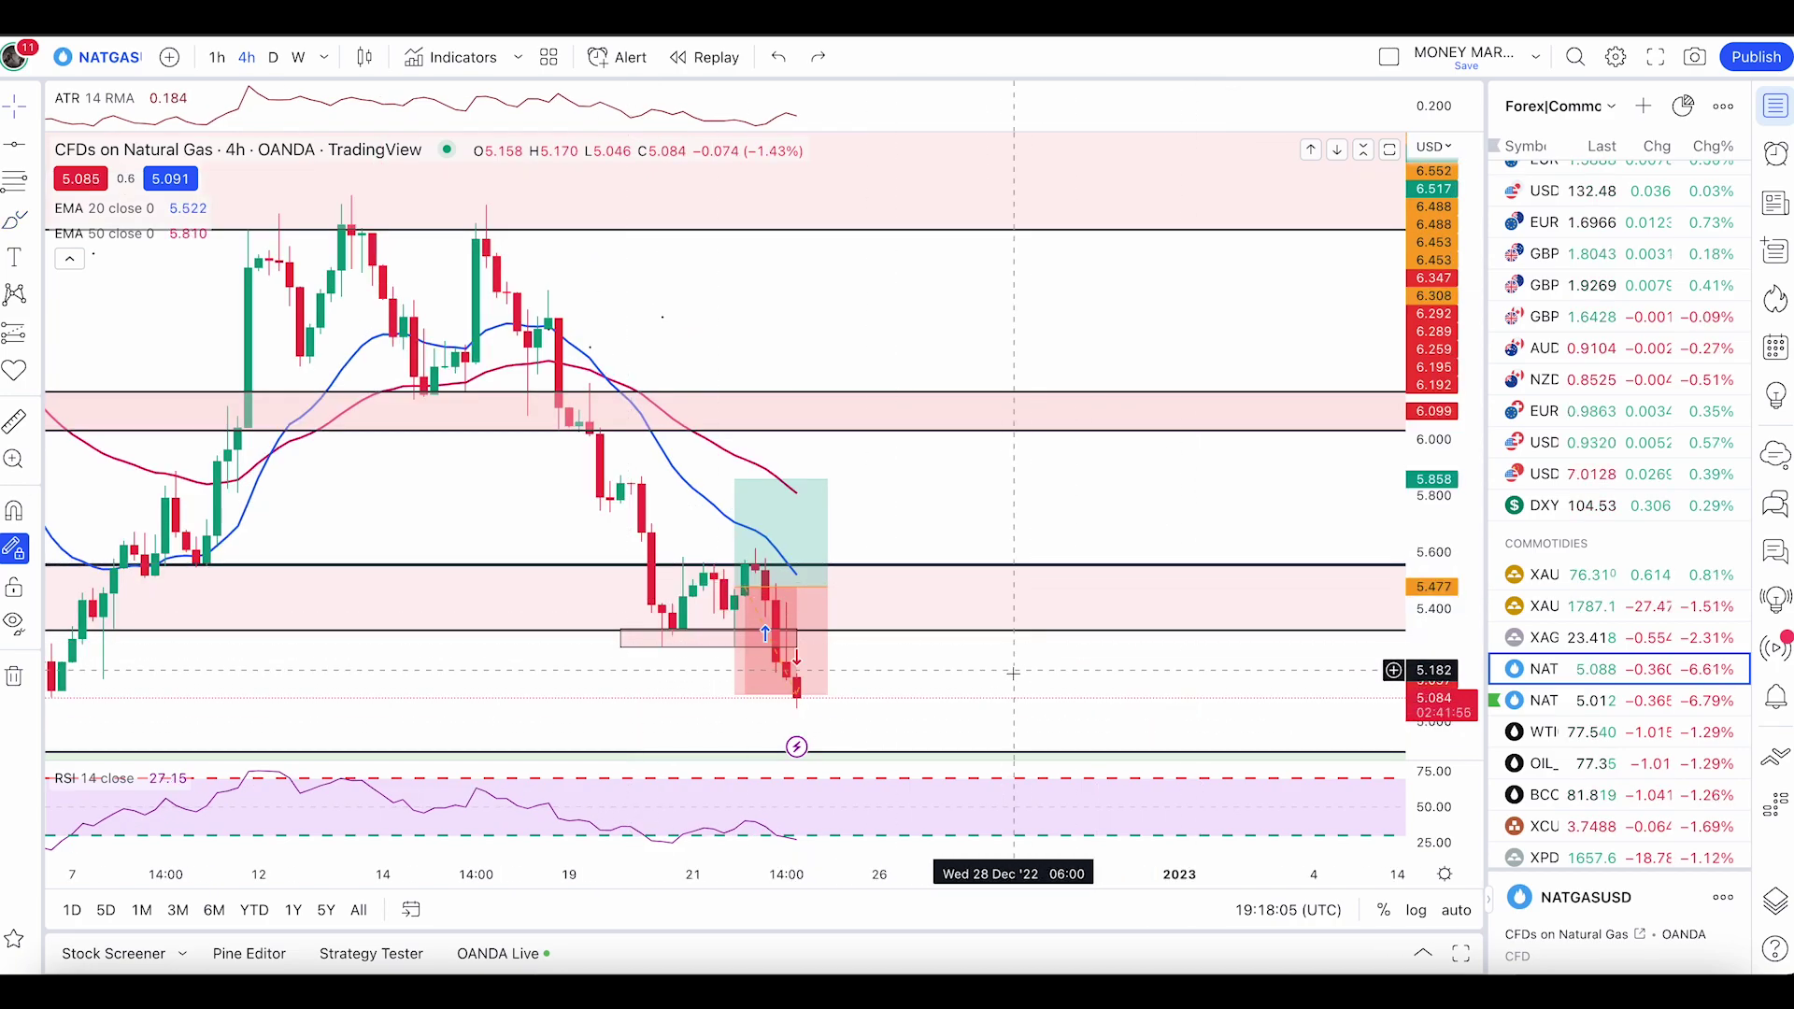
Step: On daily candles, brush circles around the lows just above the Minor demand zone
{"action": "left_click_drag", "start_coordinate": [1012, 673], "coordinate": [1081, 468]}
{"action": "scroll", "coordinate": [1187, 455], "scroll_direction": "down", "scroll_amount": 3}
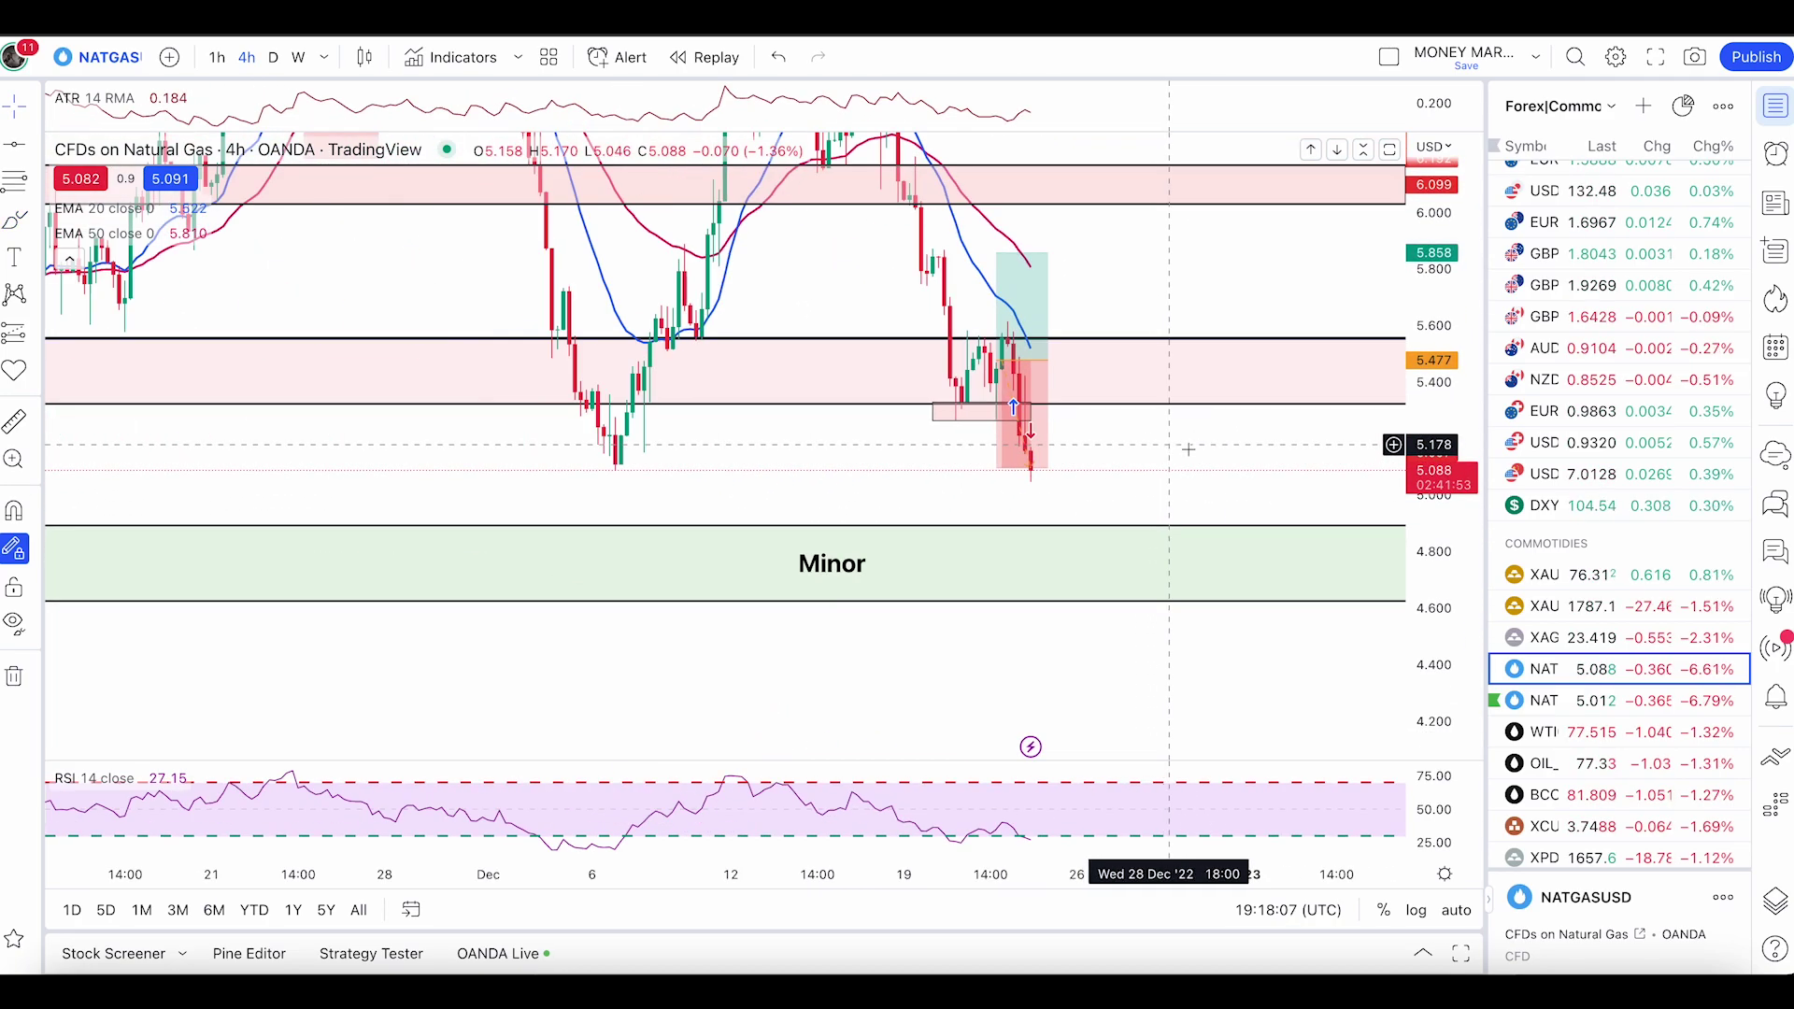
{"action": "scroll", "coordinate": [1188, 452], "scroll_direction": "down", "scroll_amount": 3}
{"action": "scroll", "coordinate": [1233, 470], "scroll_direction": "down", "scroll_amount": 3}
{"action": "scroll", "coordinate": [1282, 489], "scroll_direction": "down", "scroll_amount": 2}
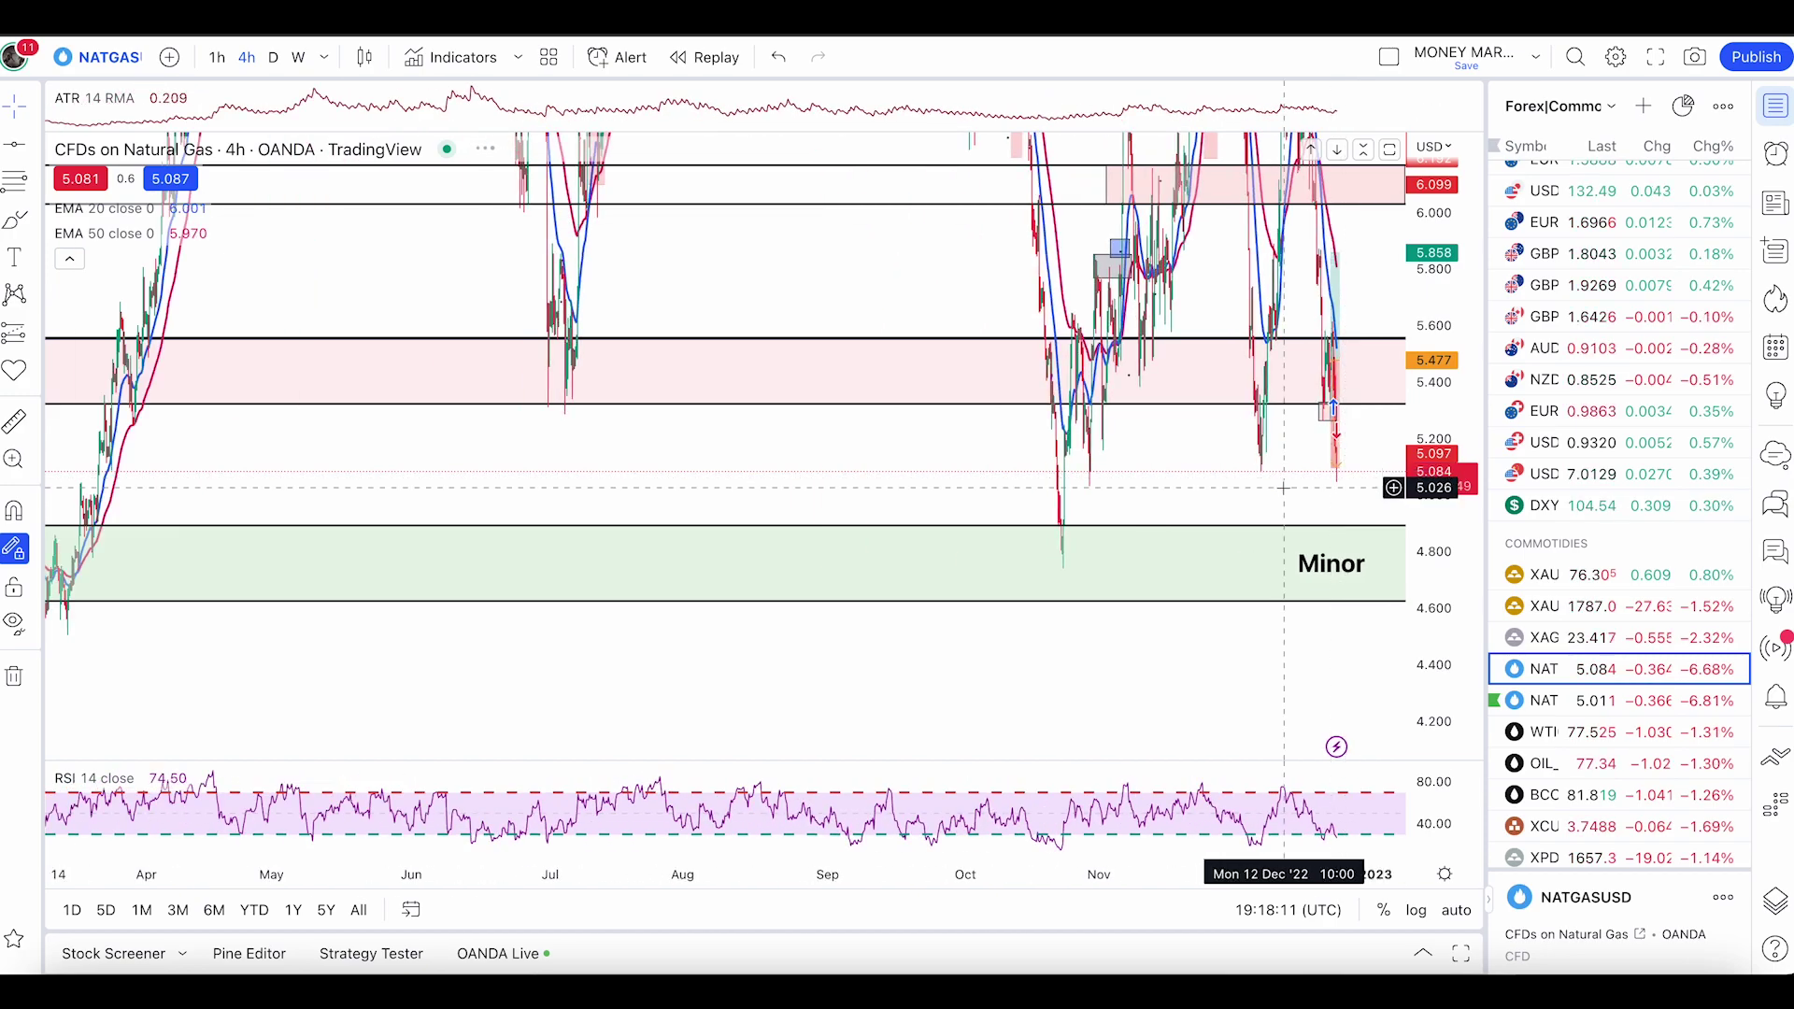
{"action": "left_click", "coordinate": [273, 57]}
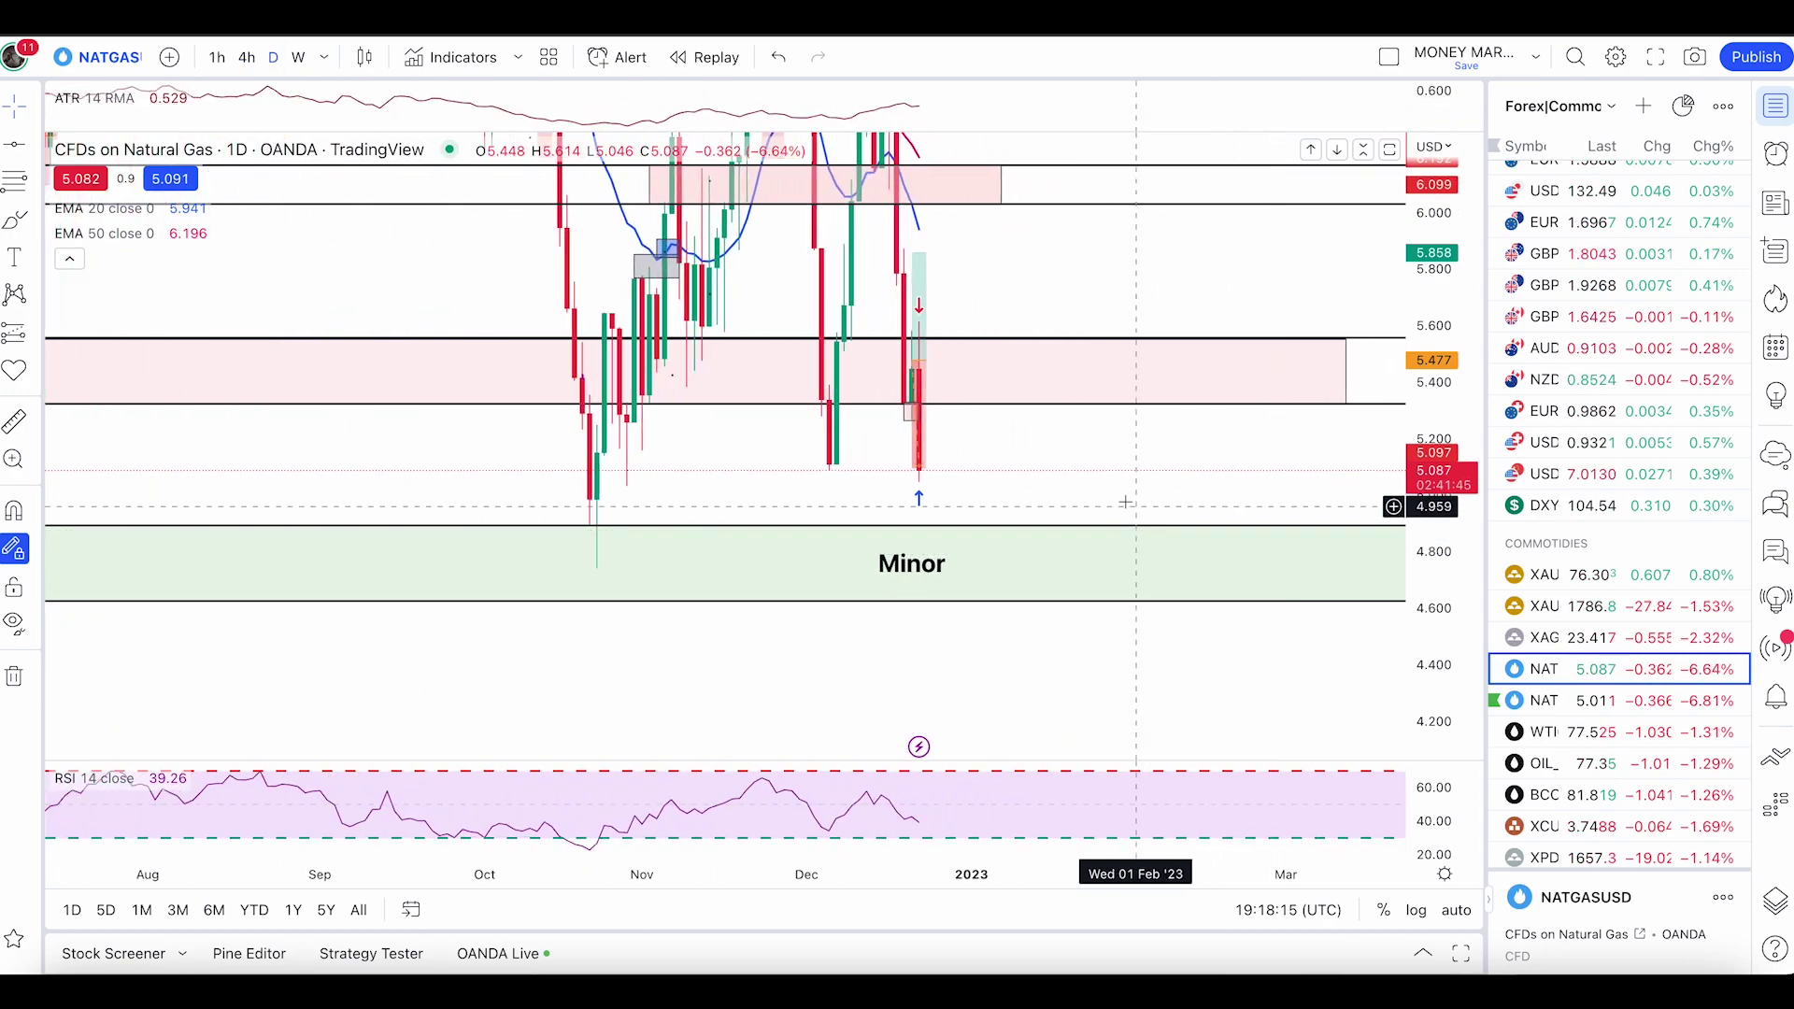
{"action": "left_click", "coordinate": [14, 220]}
{"action": "left_click_drag", "start_coordinate": [581, 501], "coordinate": [582, 512]}
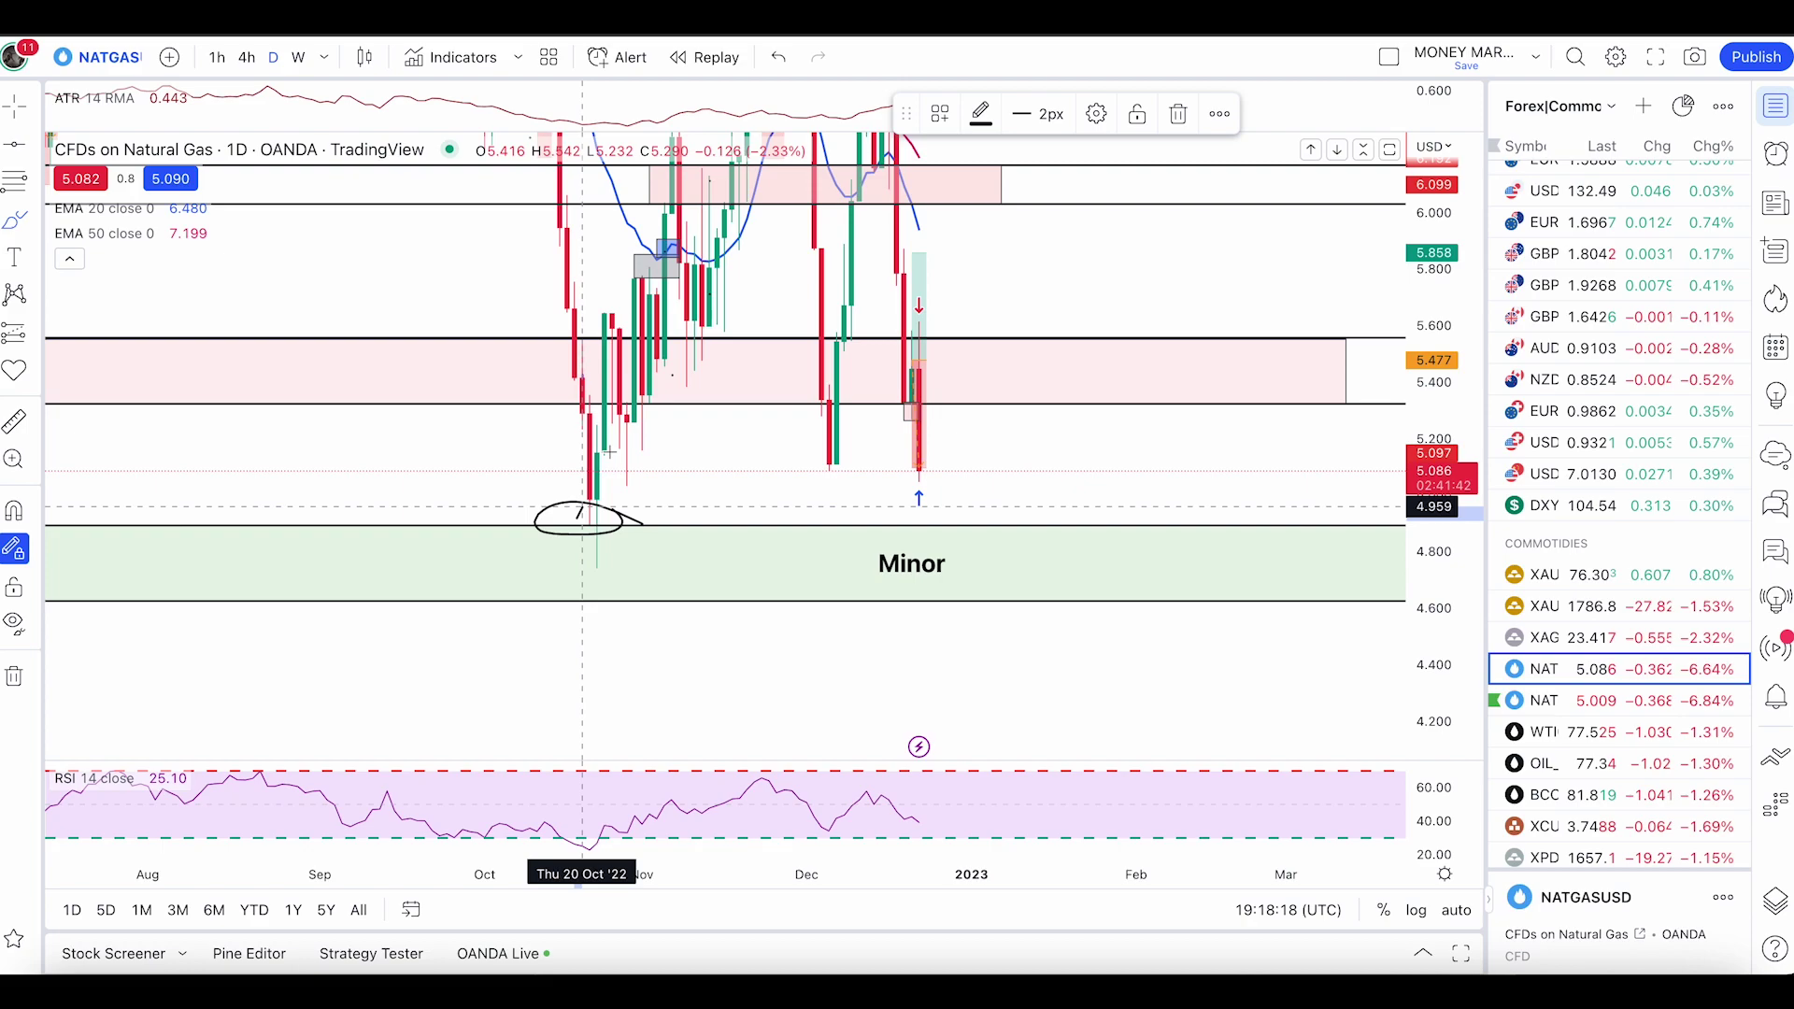
{"action": "scroll", "coordinate": [582, 506], "scroll_direction": "down", "scroll_amount": 3}
{"action": "left_click_drag", "start_coordinate": [343, 521], "coordinate": [356, 552]}
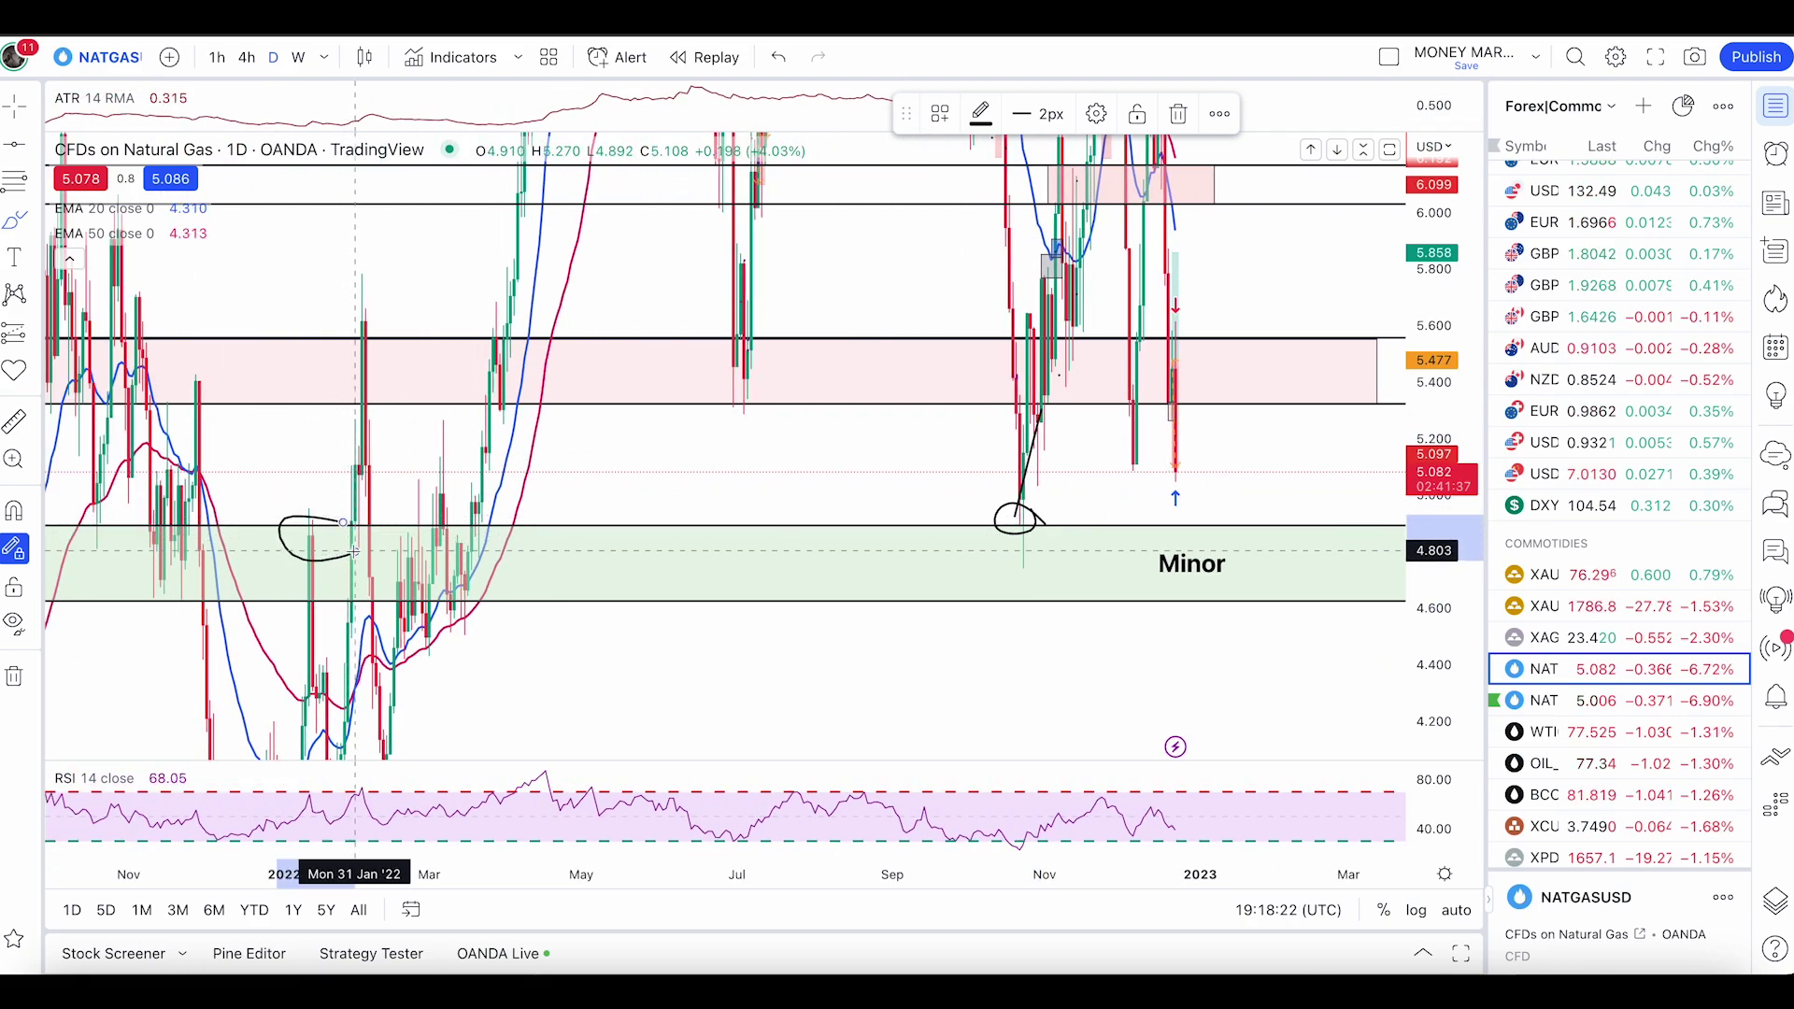
{"action": "left_click", "coordinate": [160, 579]}
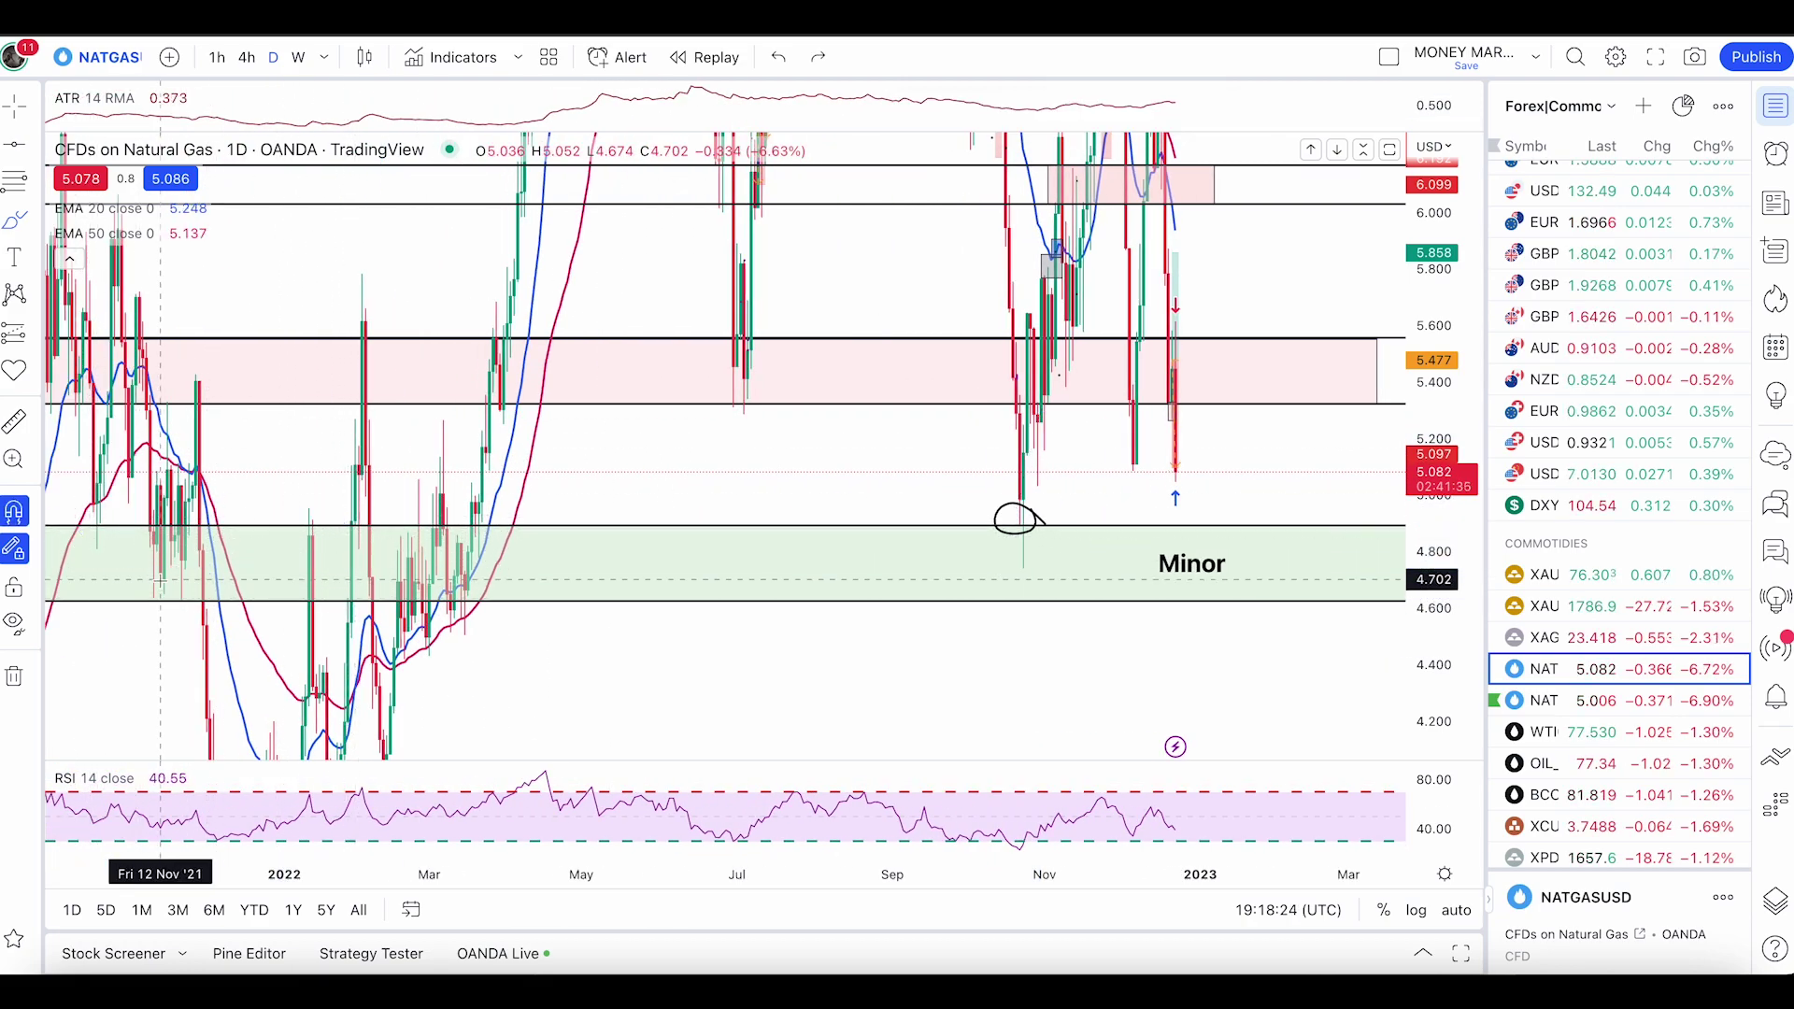
{"action": "type", "text": "4h"}
Step: Return to the 4h interval and pan to review the Minor zone beside recent candles
{"action": "key", "text": "Return"}
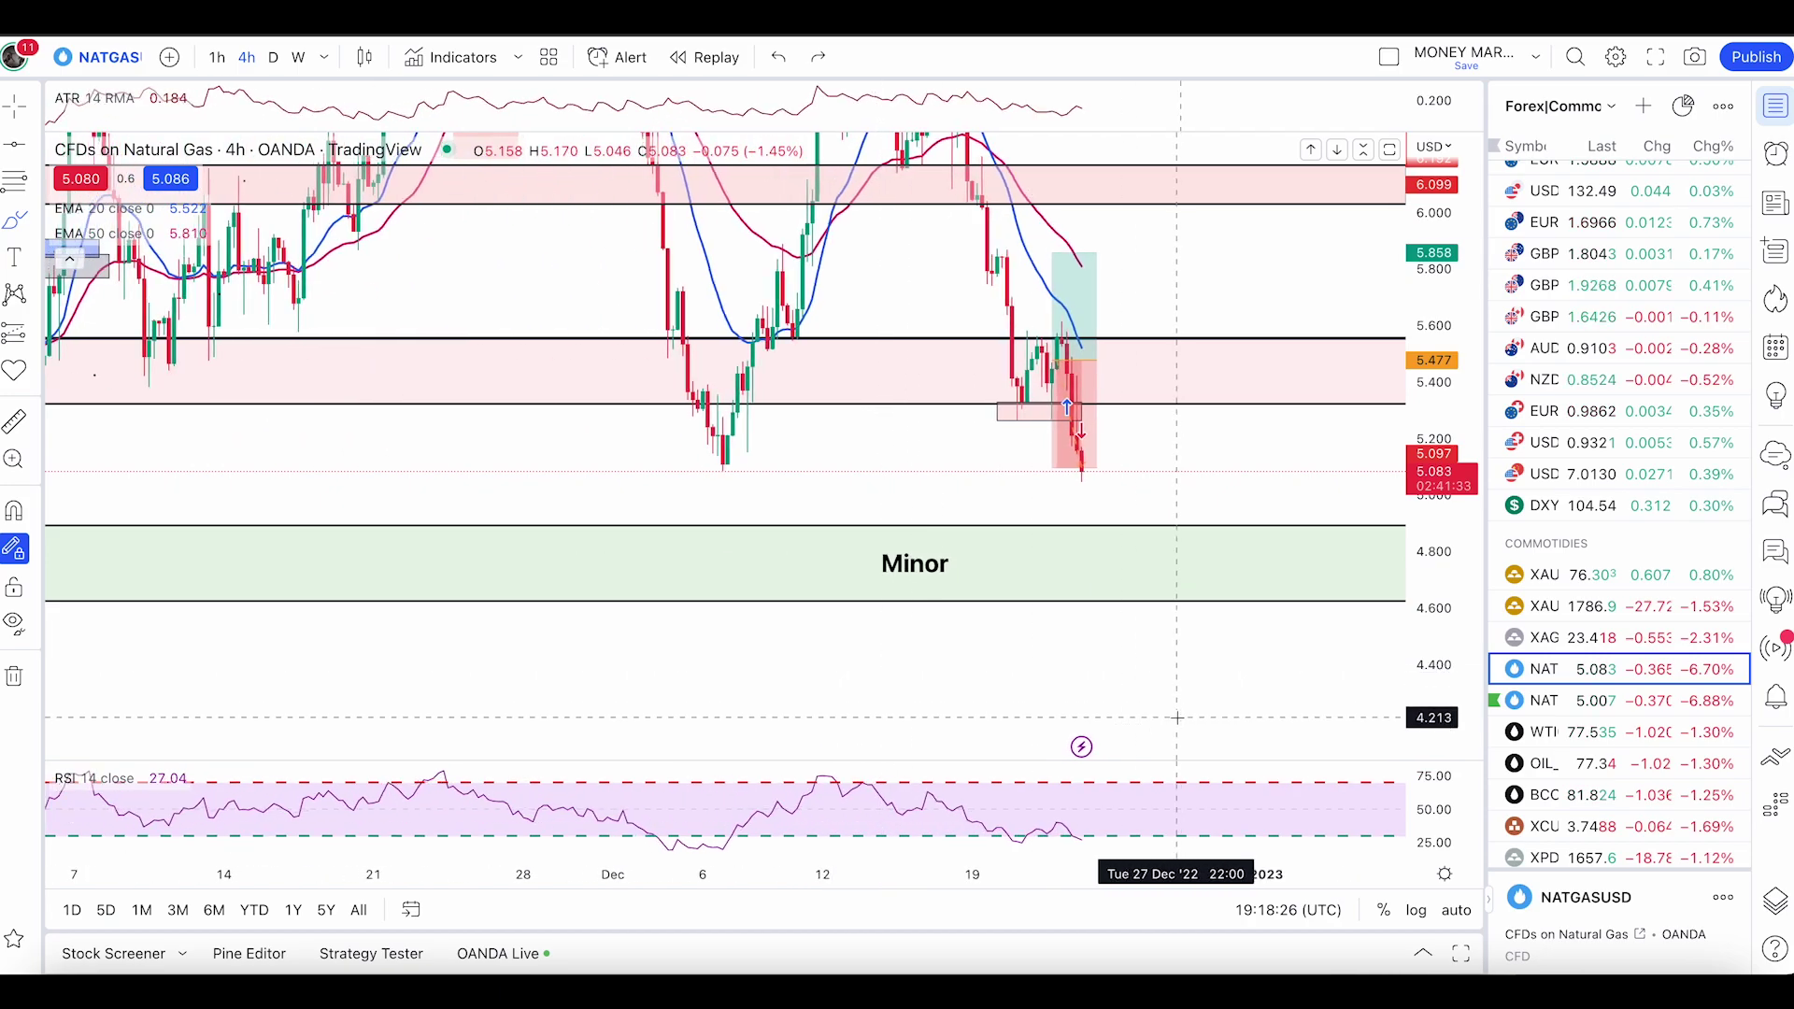
{"action": "scroll", "coordinate": [1178, 717], "scroll_direction": "down", "scroll_amount": 3}
{"action": "scroll", "coordinate": [1154, 609], "scroll_direction": "down", "scroll_amount": 3}
{"action": "right_click", "coordinate": [1248, 622]}
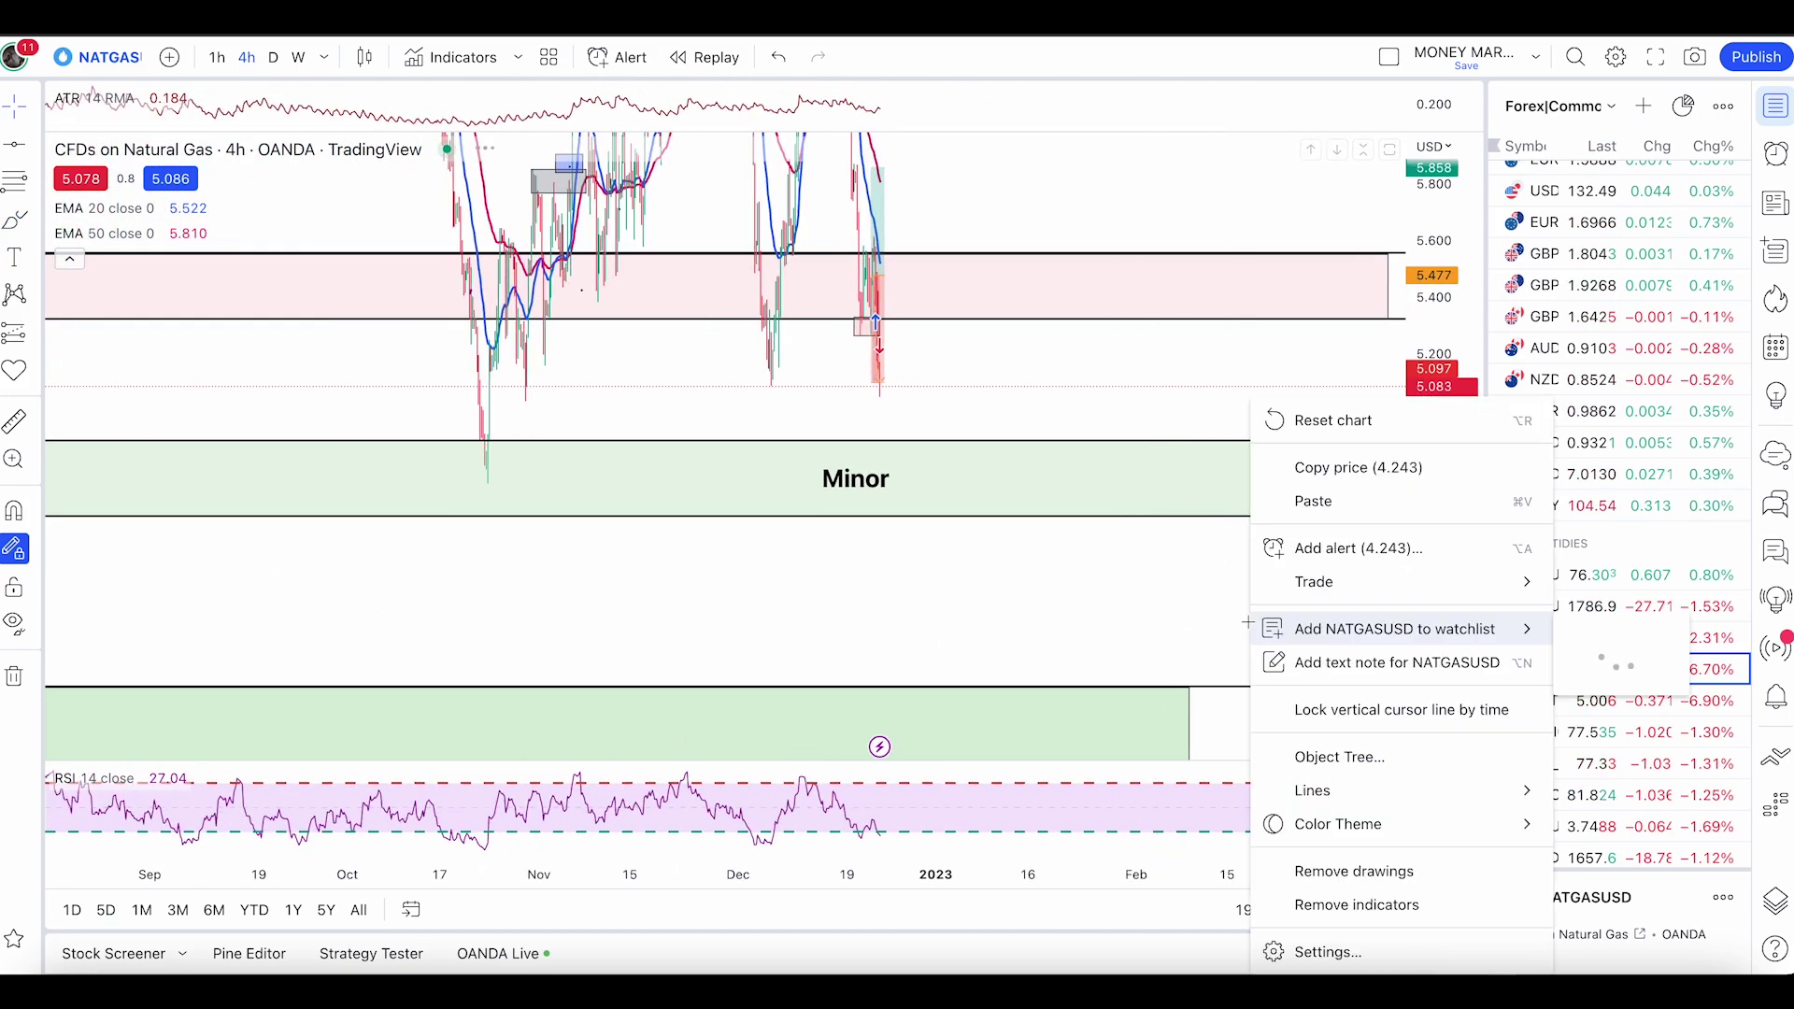
{"action": "left_click_drag", "start_coordinate": [1248, 621], "coordinate": [729, 615]}
{"action": "left_click", "coordinate": [1231, 471]}
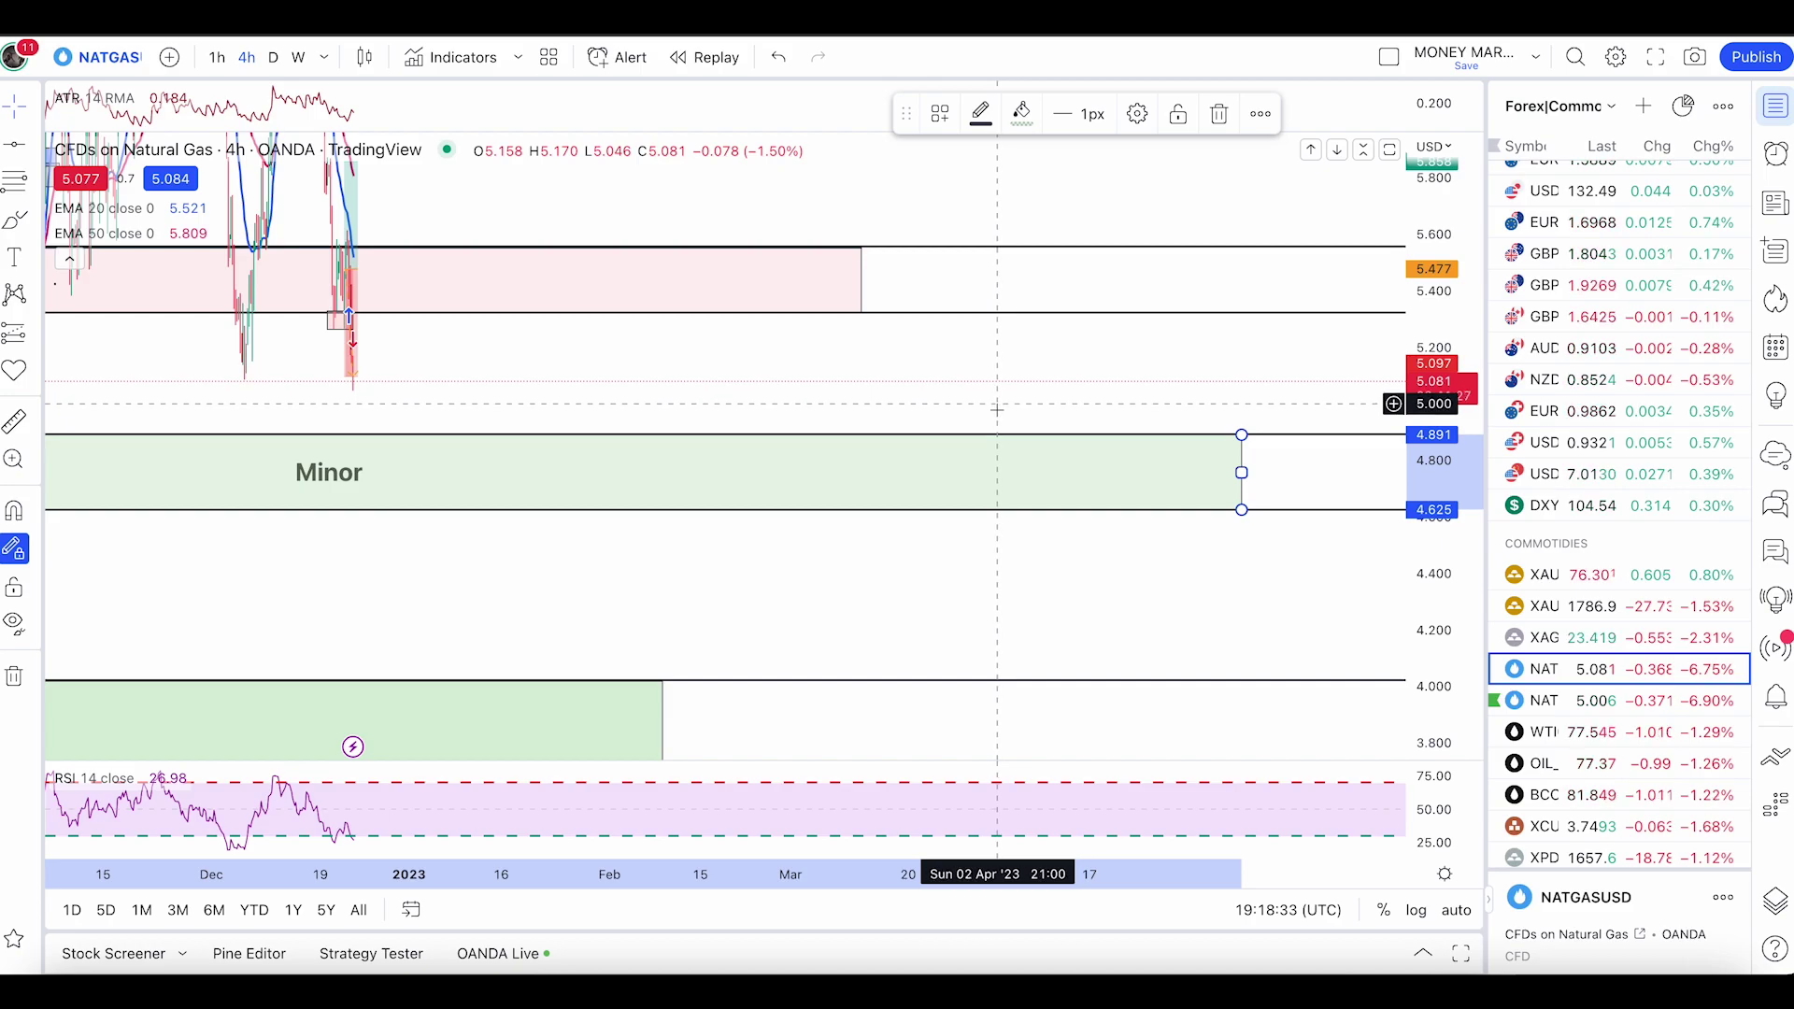
{"action": "left_click_drag", "start_coordinate": [569, 580], "coordinate": [1215, 742]}
{"action": "scroll", "coordinate": [1174, 584], "scroll_direction": "up", "scroll_amount": 3}
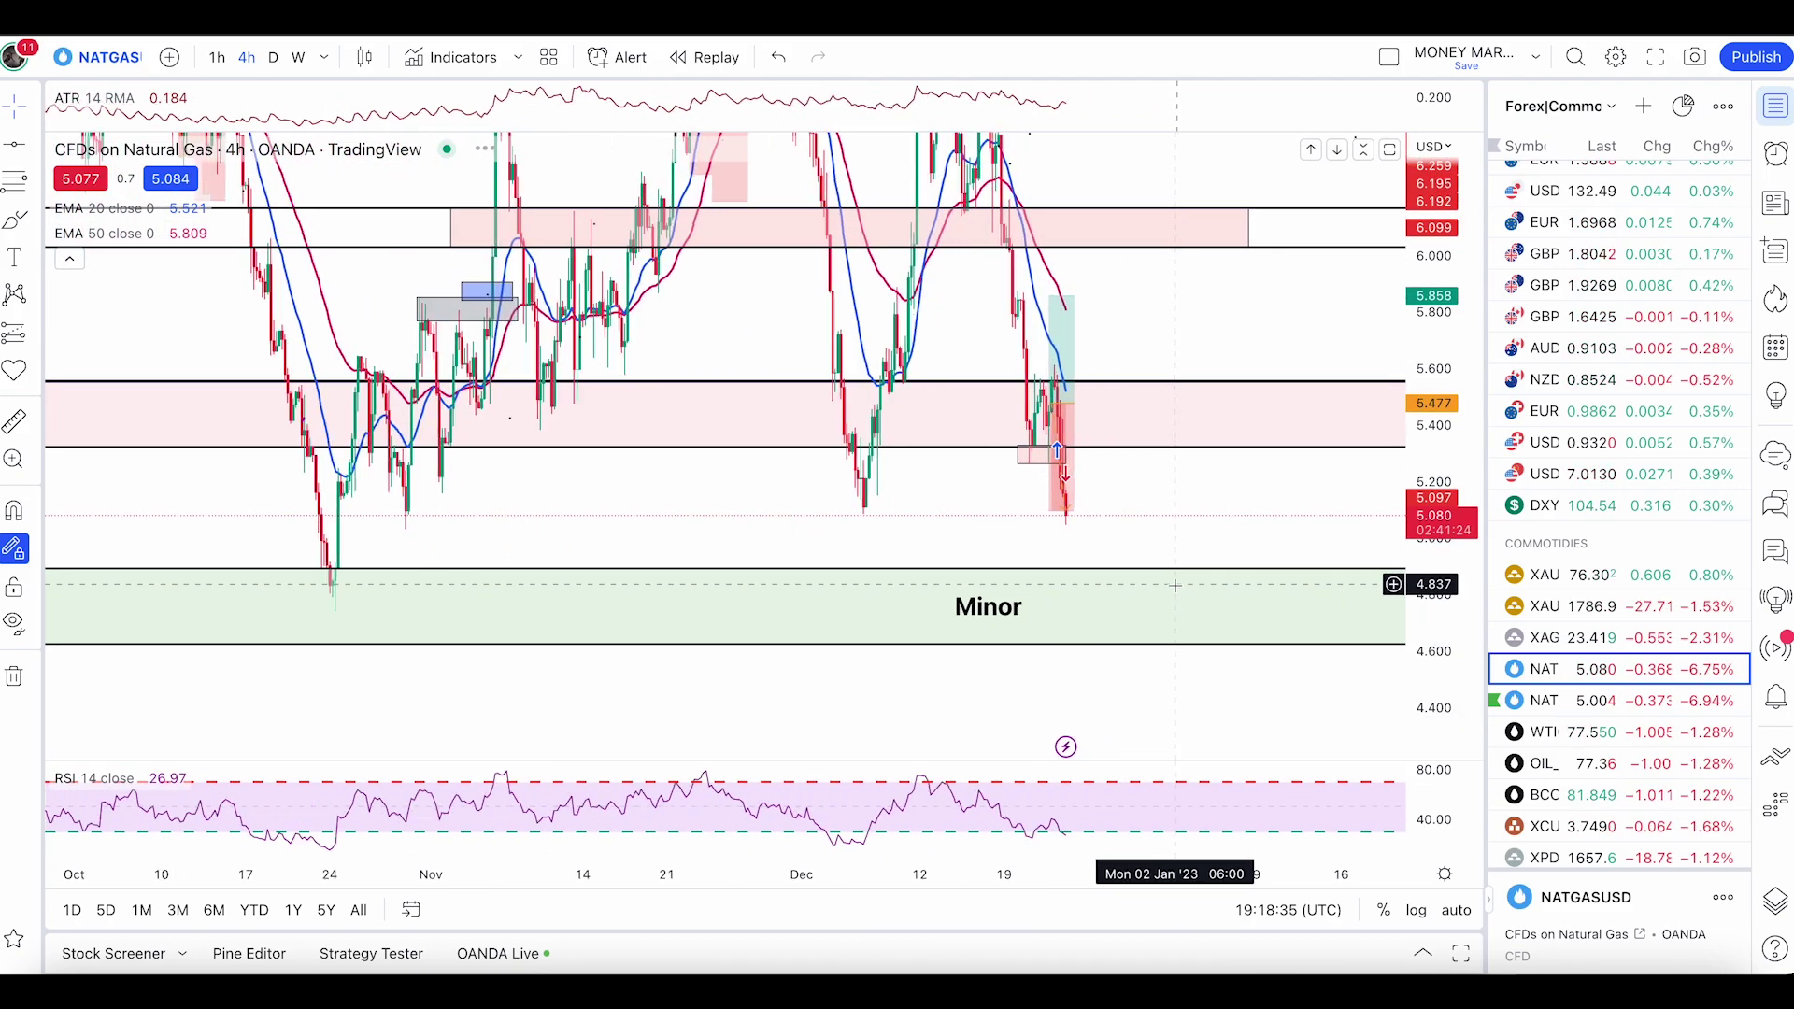
{"action": "scroll", "coordinate": [1192, 561], "scroll_direction": "up", "scroll_amount": 2}
{"action": "right_click", "coordinate": [1231, 403]}
{"action": "left_click_drag", "start_coordinate": [532, 561], "coordinate": [357, 561]}
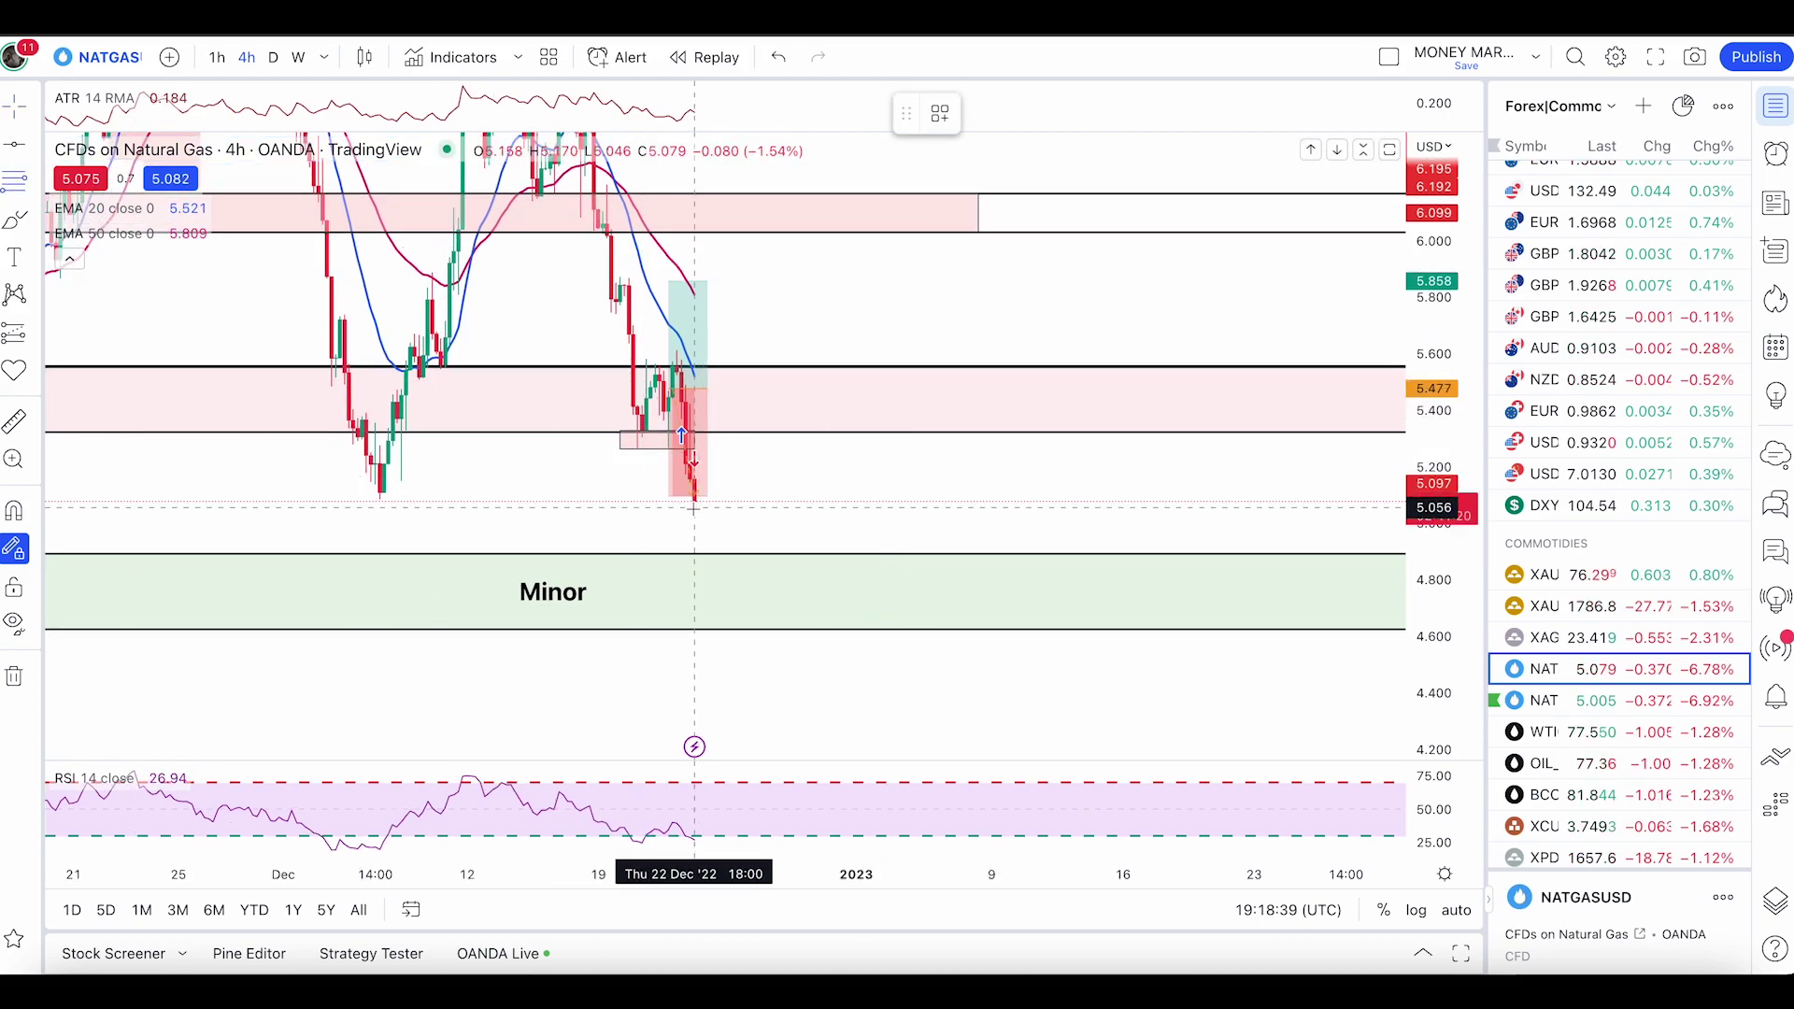
Step: Try a Fibonacci retracement and two bounce-and-drop sketches, then undo them
{"action": "left_click_drag", "start_coordinate": [693, 505], "coordinate": [890, 367]}
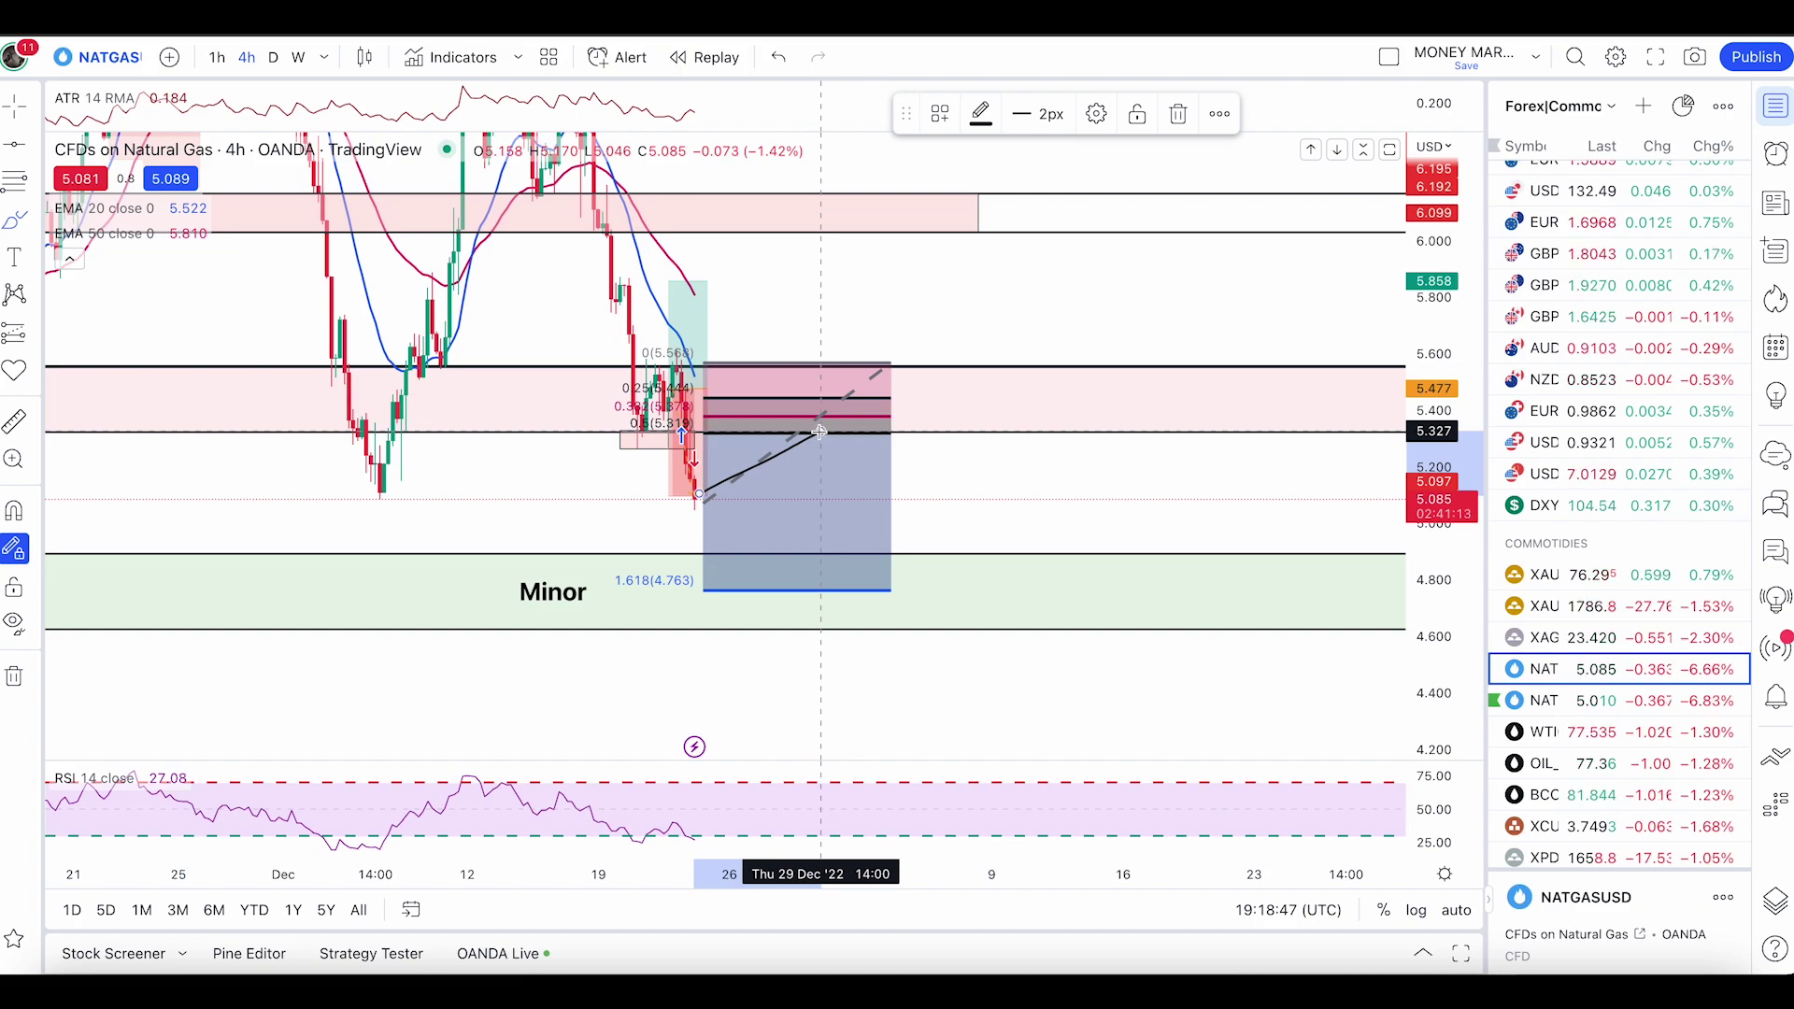
{"action": "left_click_drag", "start_coordinate": [821, 432], "coordinate": [797, 529]}
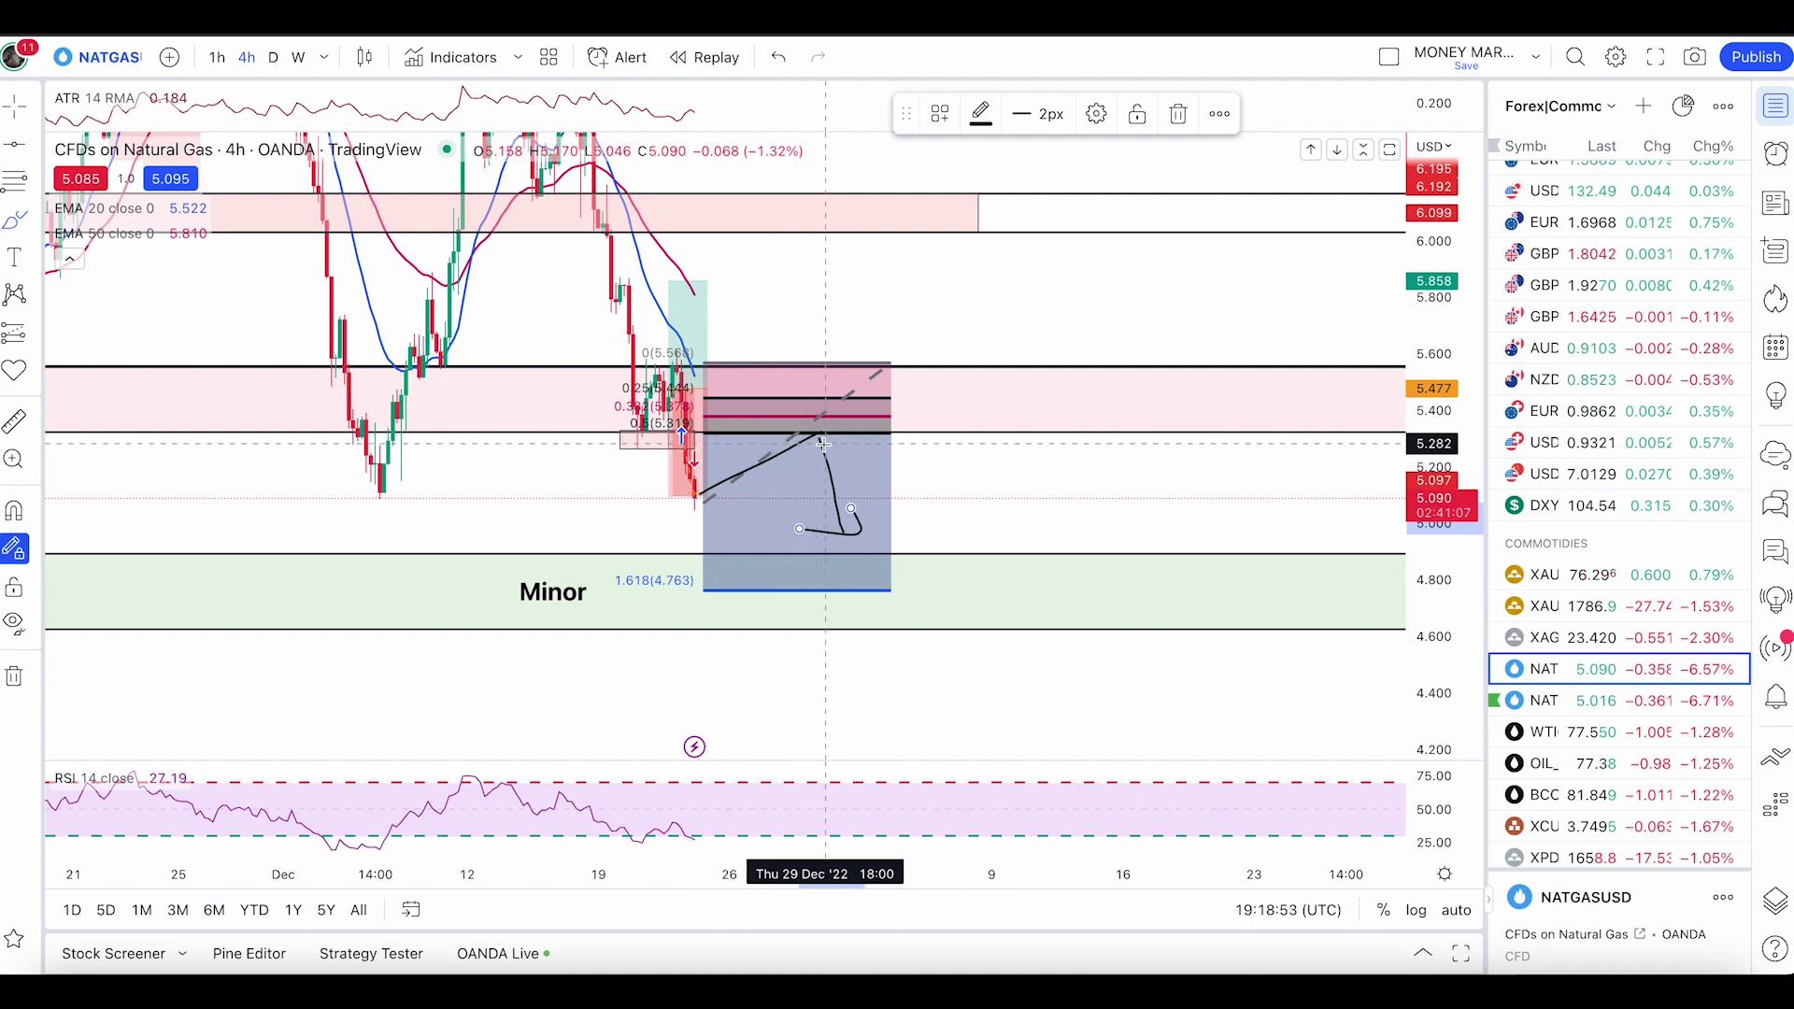
{"action": "left_click_drag", "start_coordinate": [813, 443], "coordinate": [939, 561]}
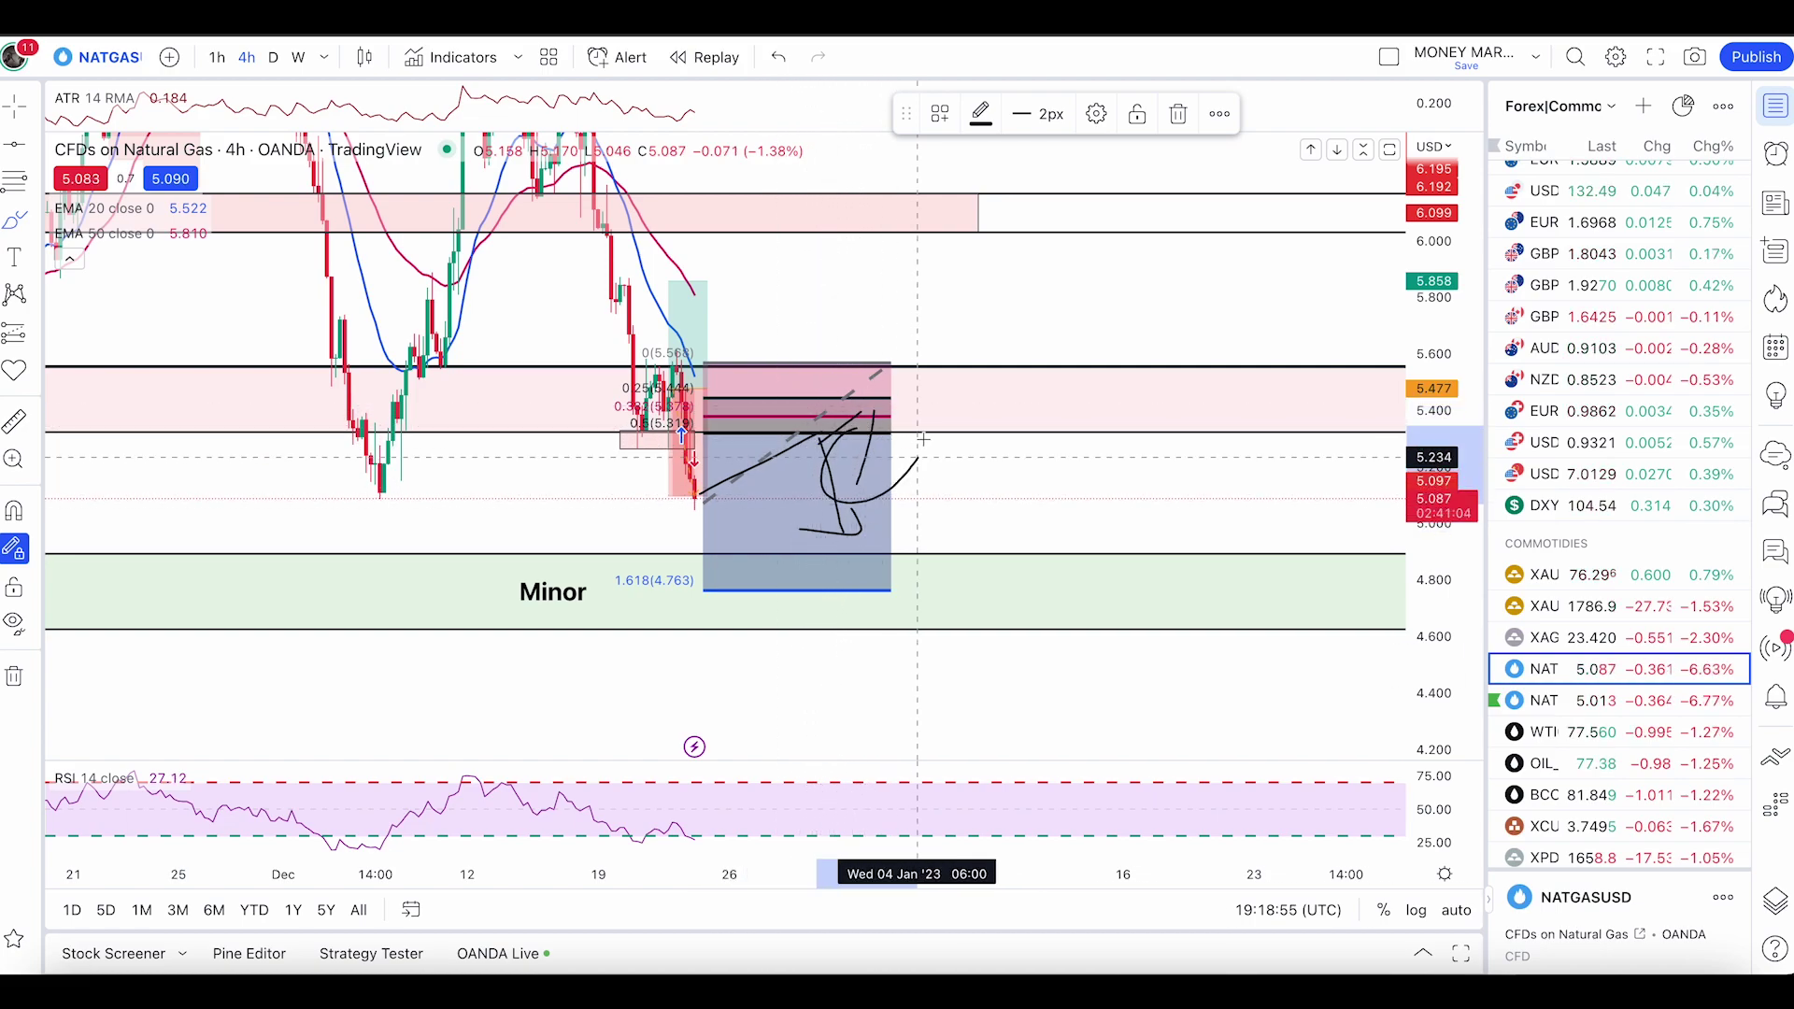
{"action": "key", "text": "ctrl+z"}
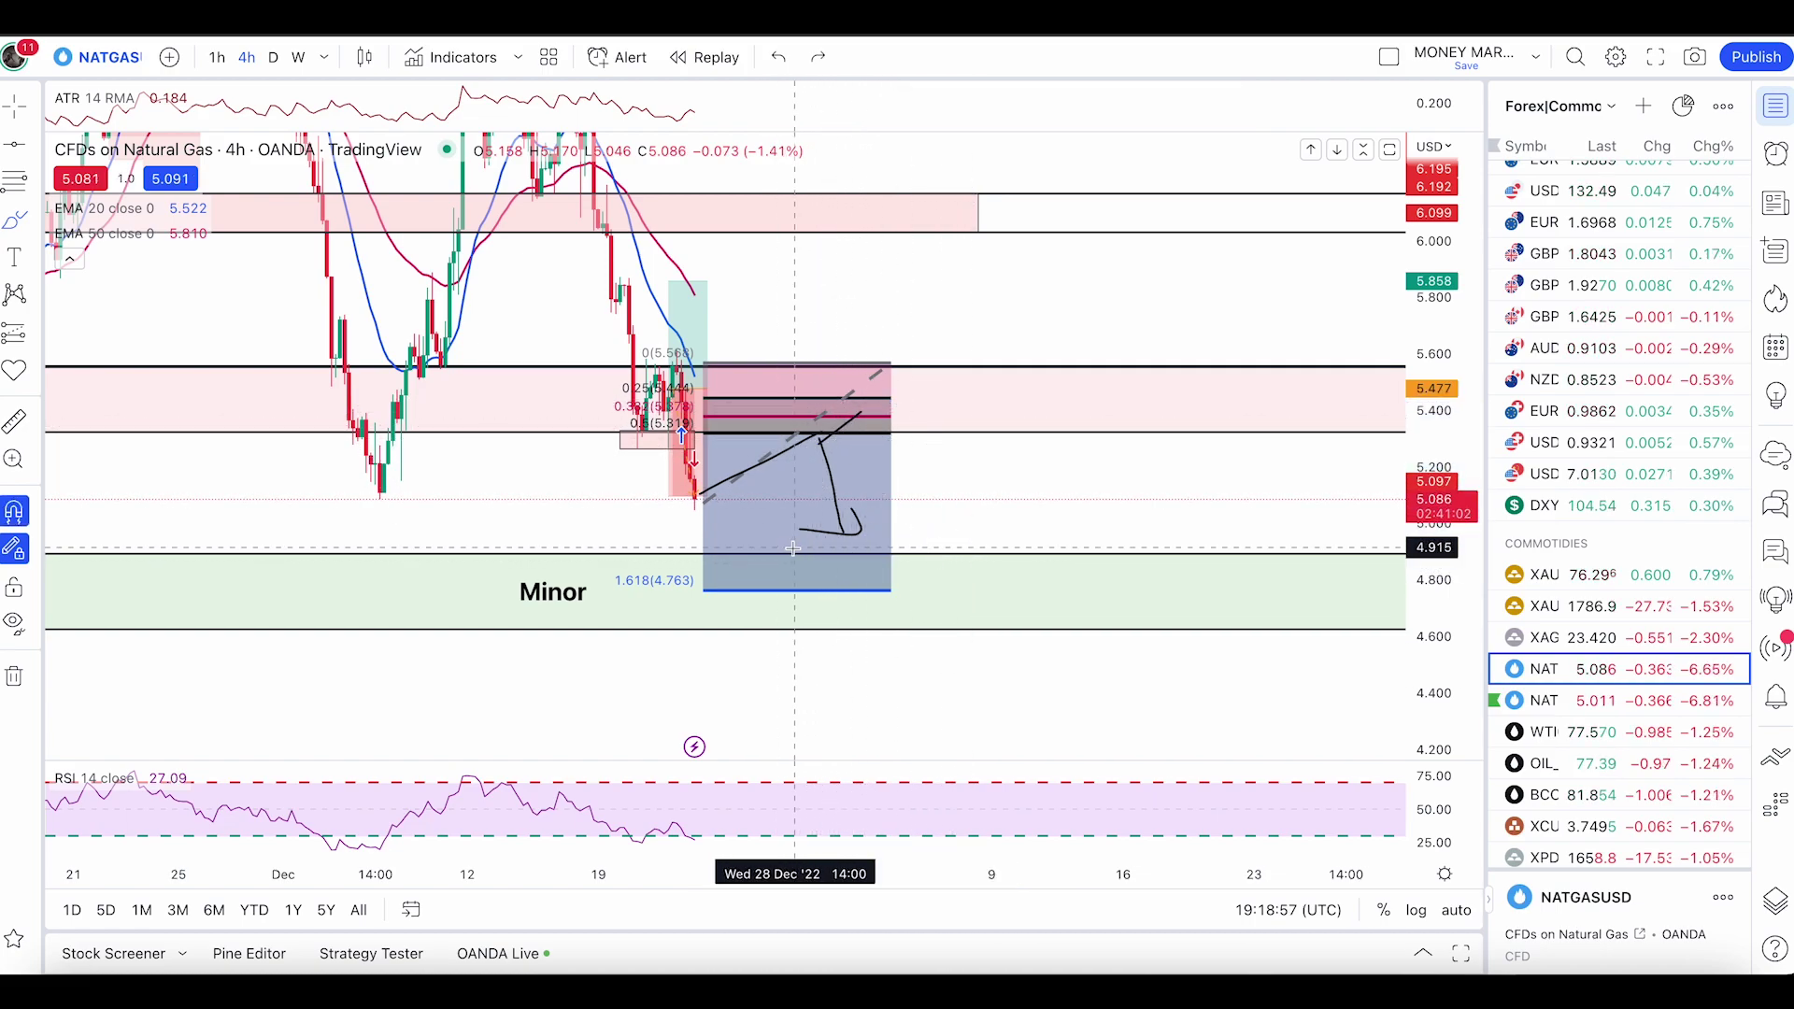
{"action": "key", "text": "ctrl+z"}
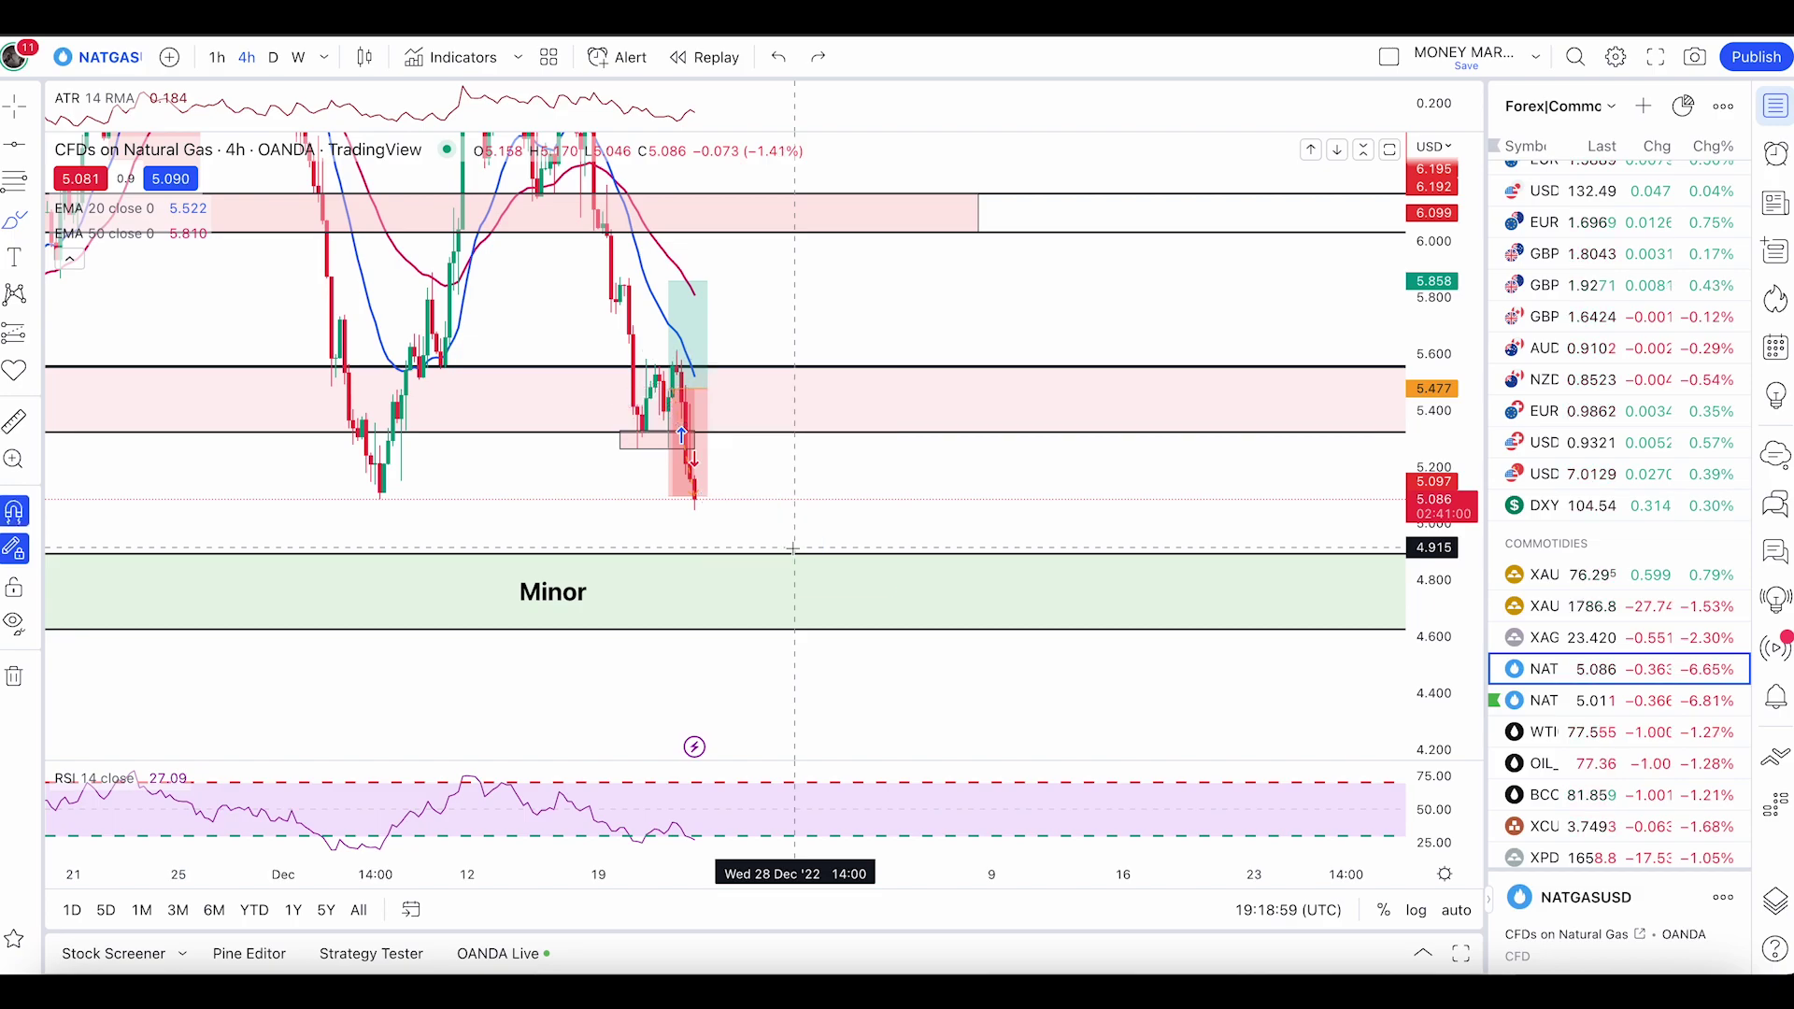
{"action": "scroll", "coordinate": [1109, 530], "scroll_direction": "down", "scroll_amount": 3}
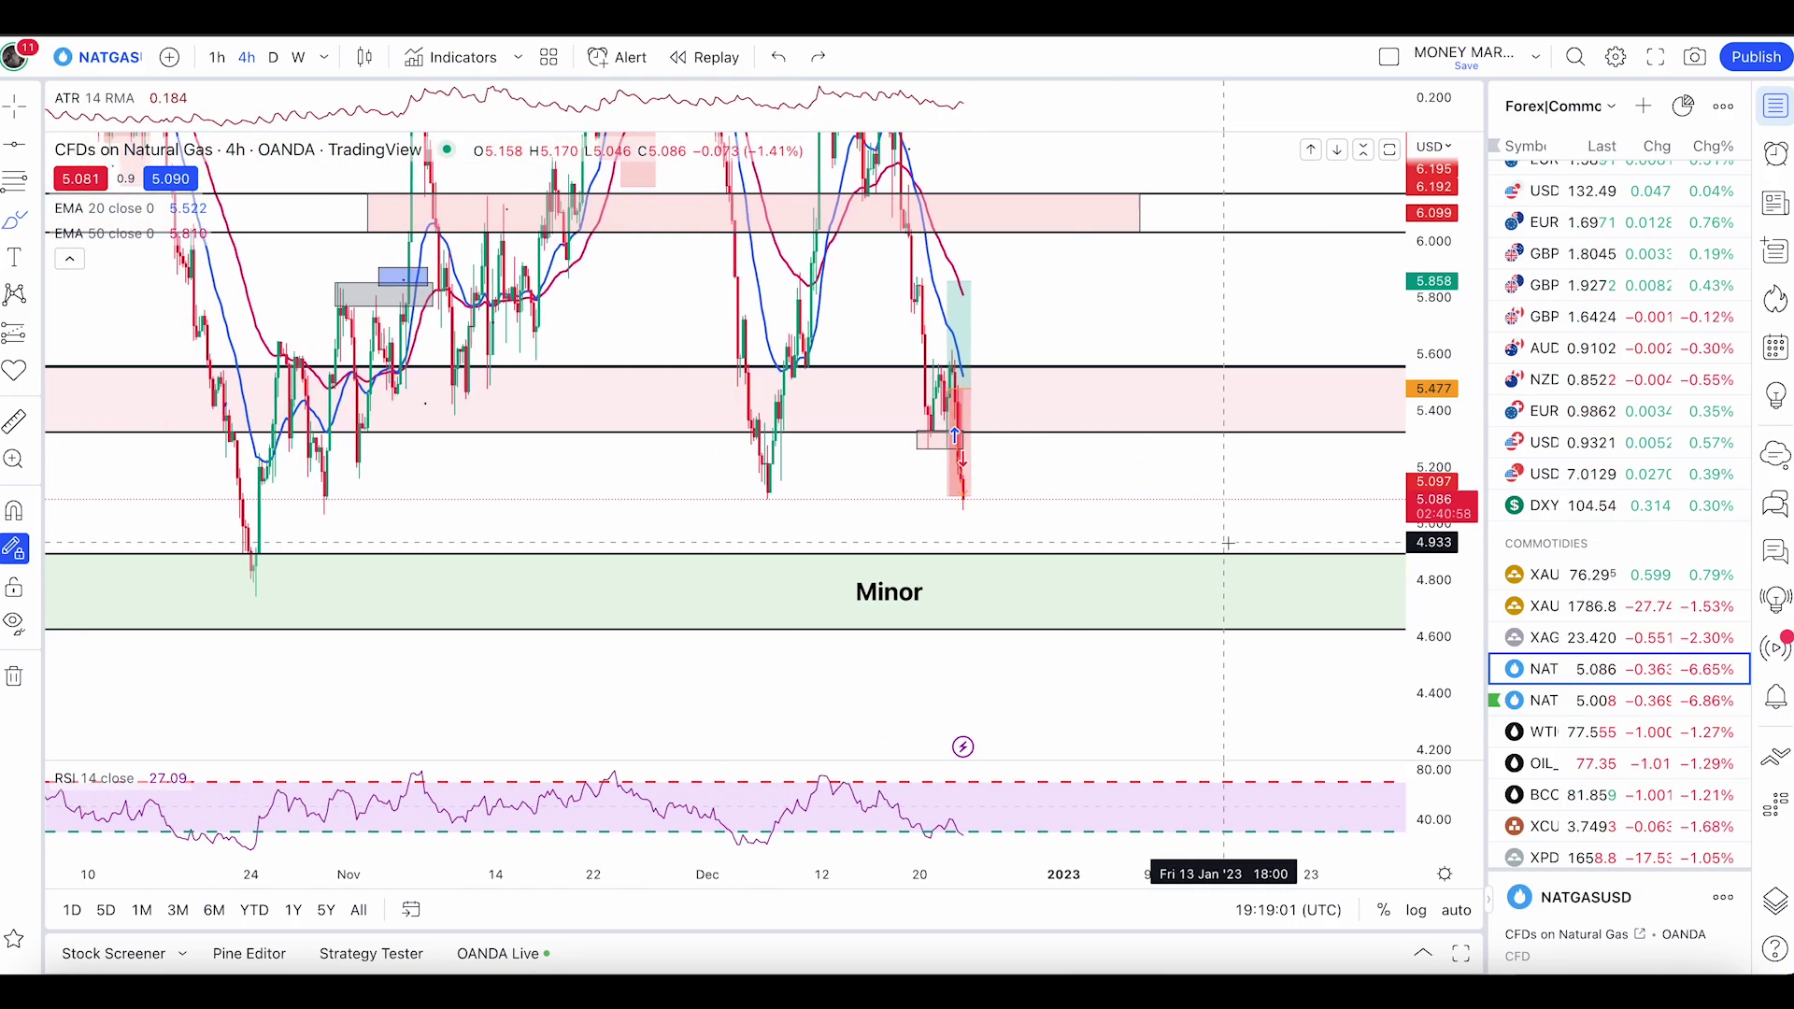
{"action": "scroll", "coordinate": [1108, 530], "scroll_direction": "down", "scroll_amount": 3}
{"action": "scroll", "coordinate": [634, 493], "scroll_direction": "down", "scroll_amount": 2}
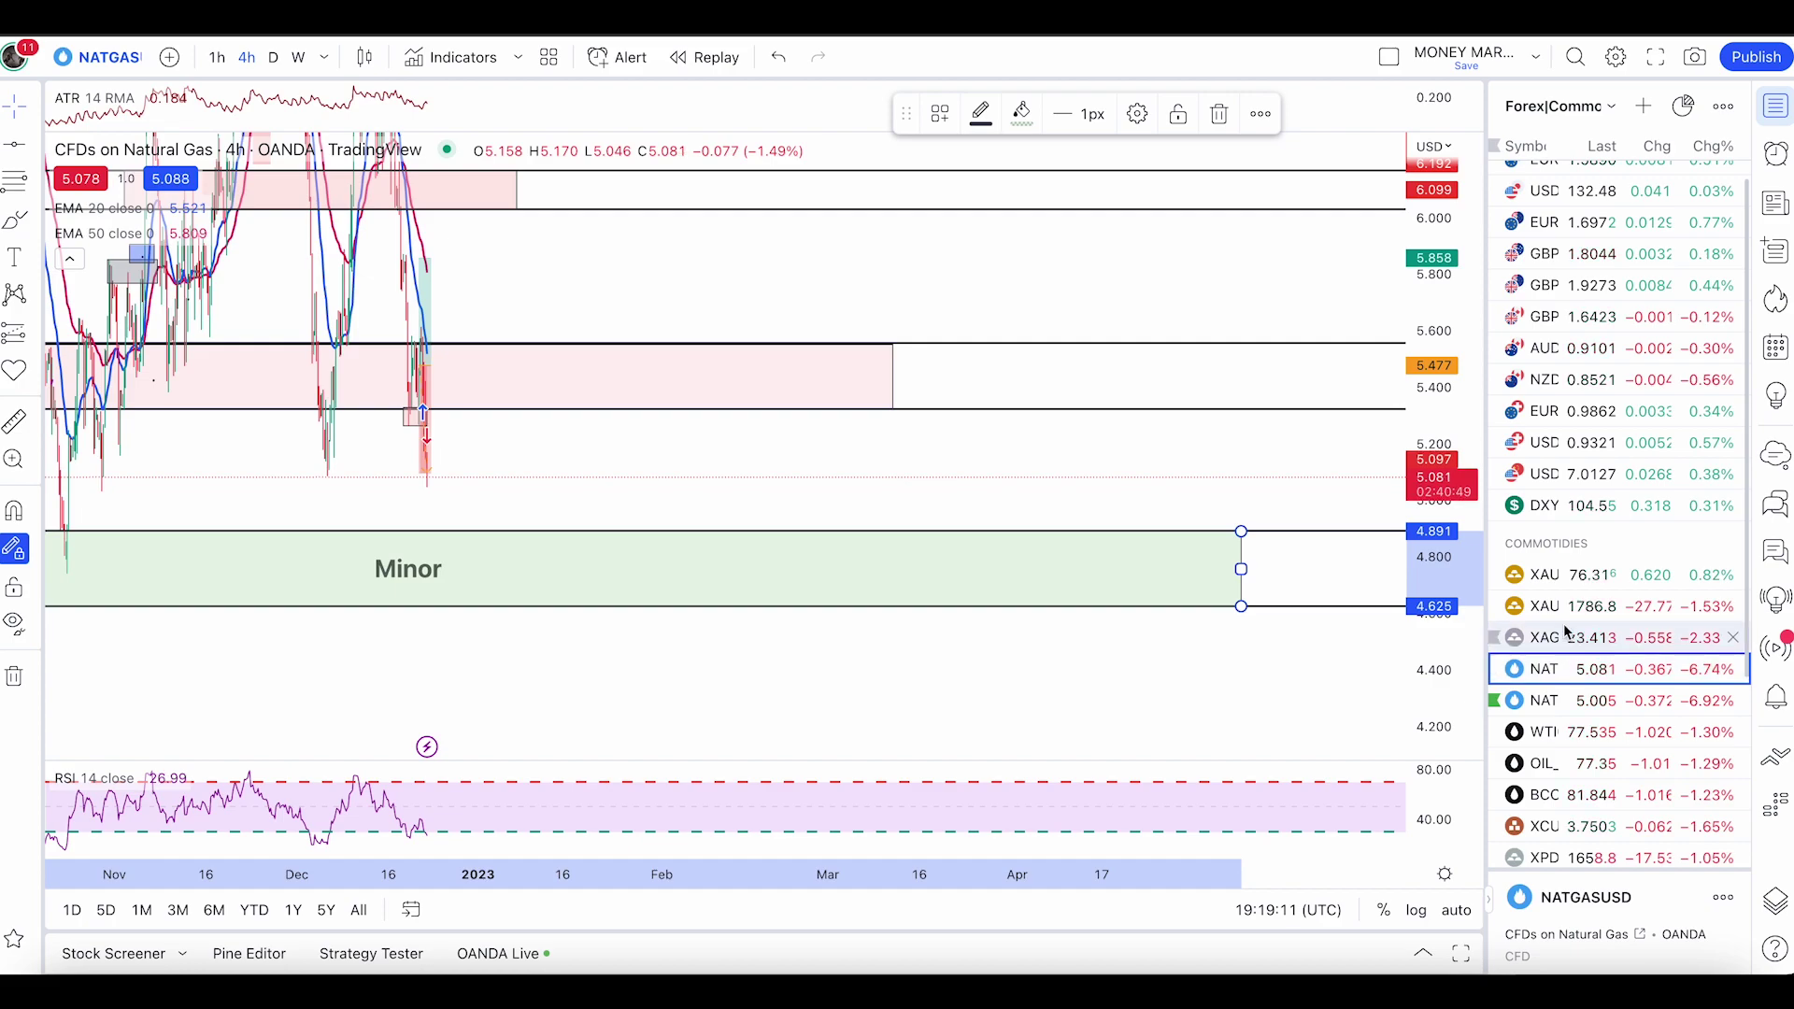
Step: Switch the chart to Gold Spot/USD and inspect one of its supply zones
{"action": "left_click", "coordinate": [1548, 606]}
{"action": "scroll", "coordinate": [1290, 500], "scroll_direction": "right", "scroll_amount": 3}
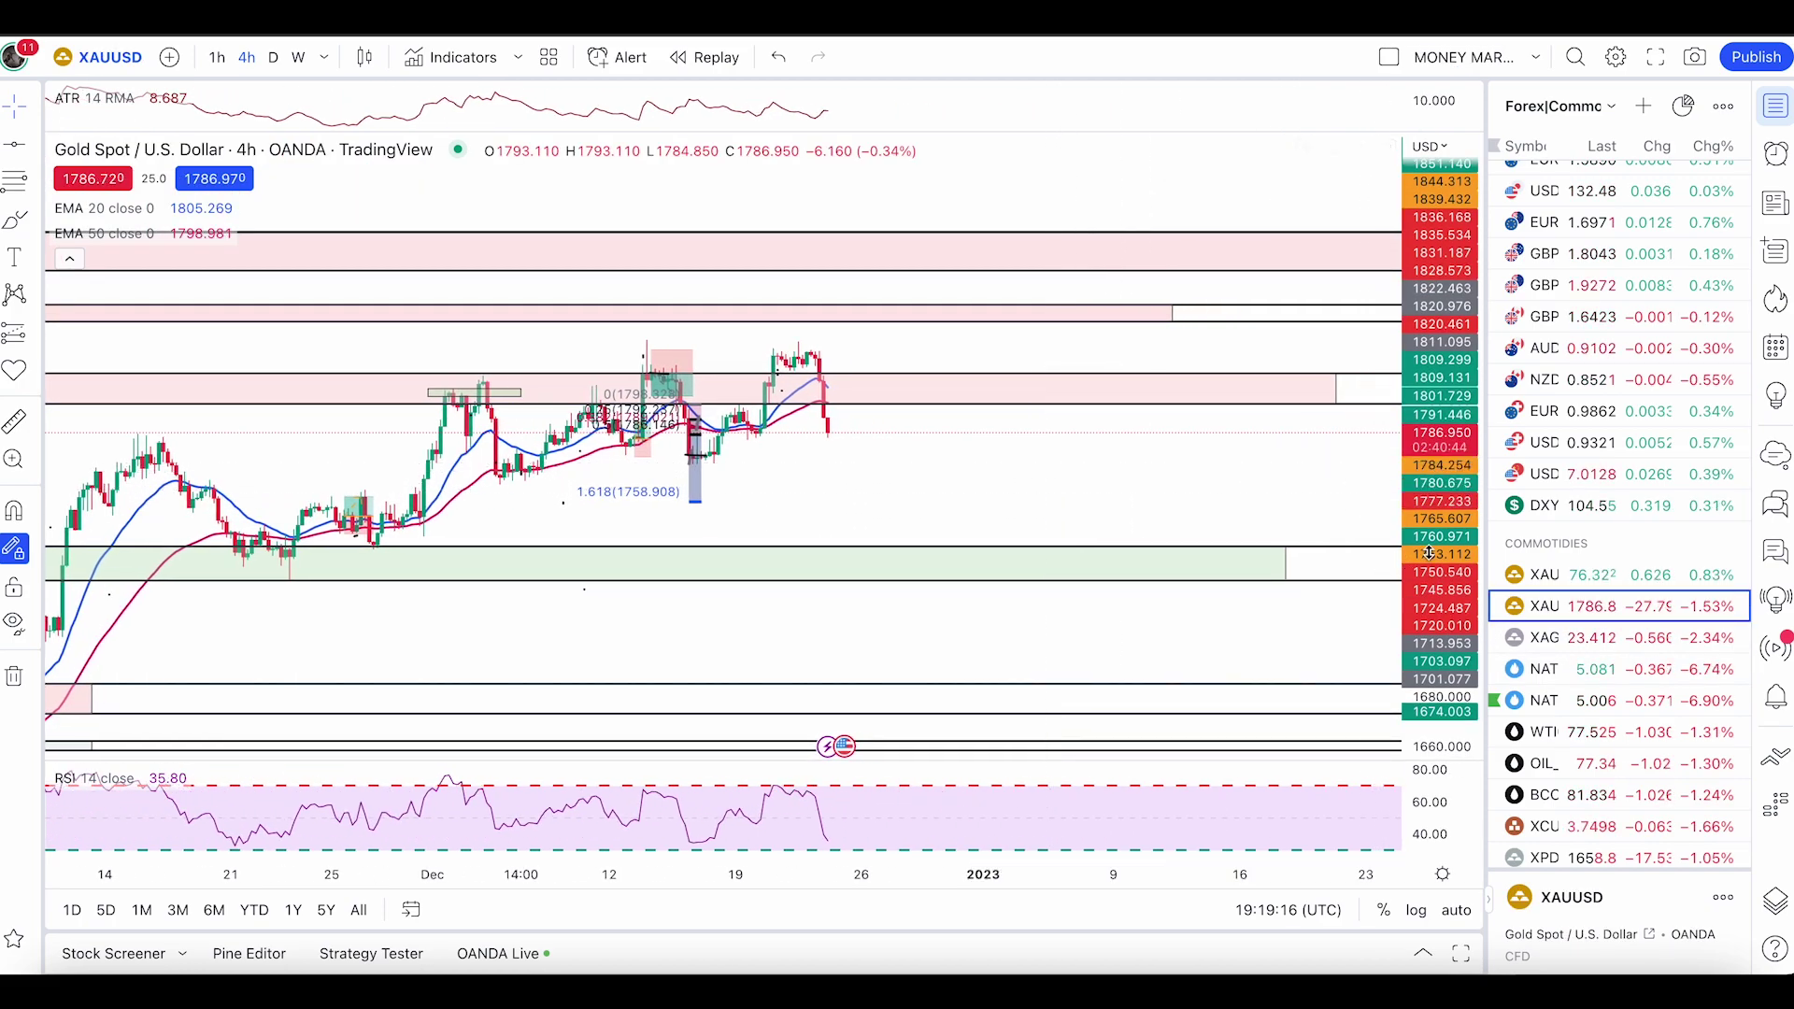
{"action": "scroll", "coordinate": [1060, 384], "scroll_direction": "right", "scroll_amount": 2}
{"action": "left_click", "coordinate": [1186, 383]}
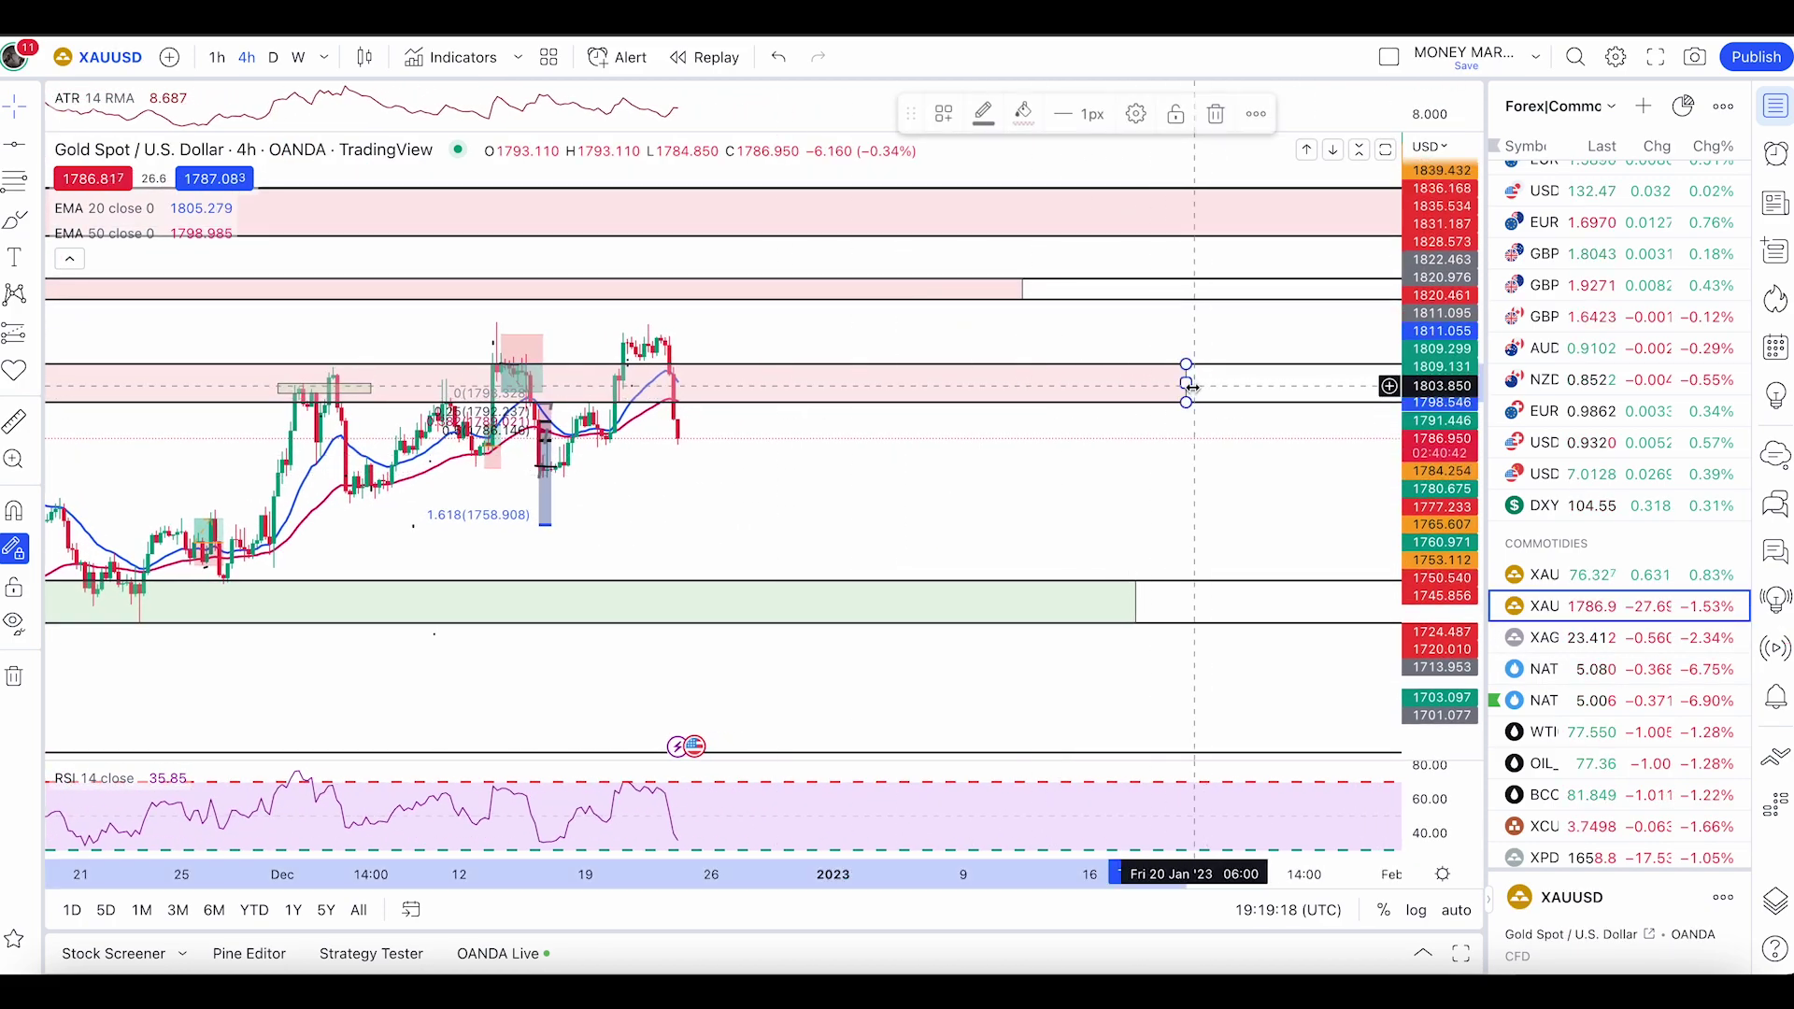
{"action": "left_click", "coordinate": [623, 422]}
{"action": "scroll", "coordinate": [1261, 462], "scroll_direction": "up", "scroll_amount": 3}
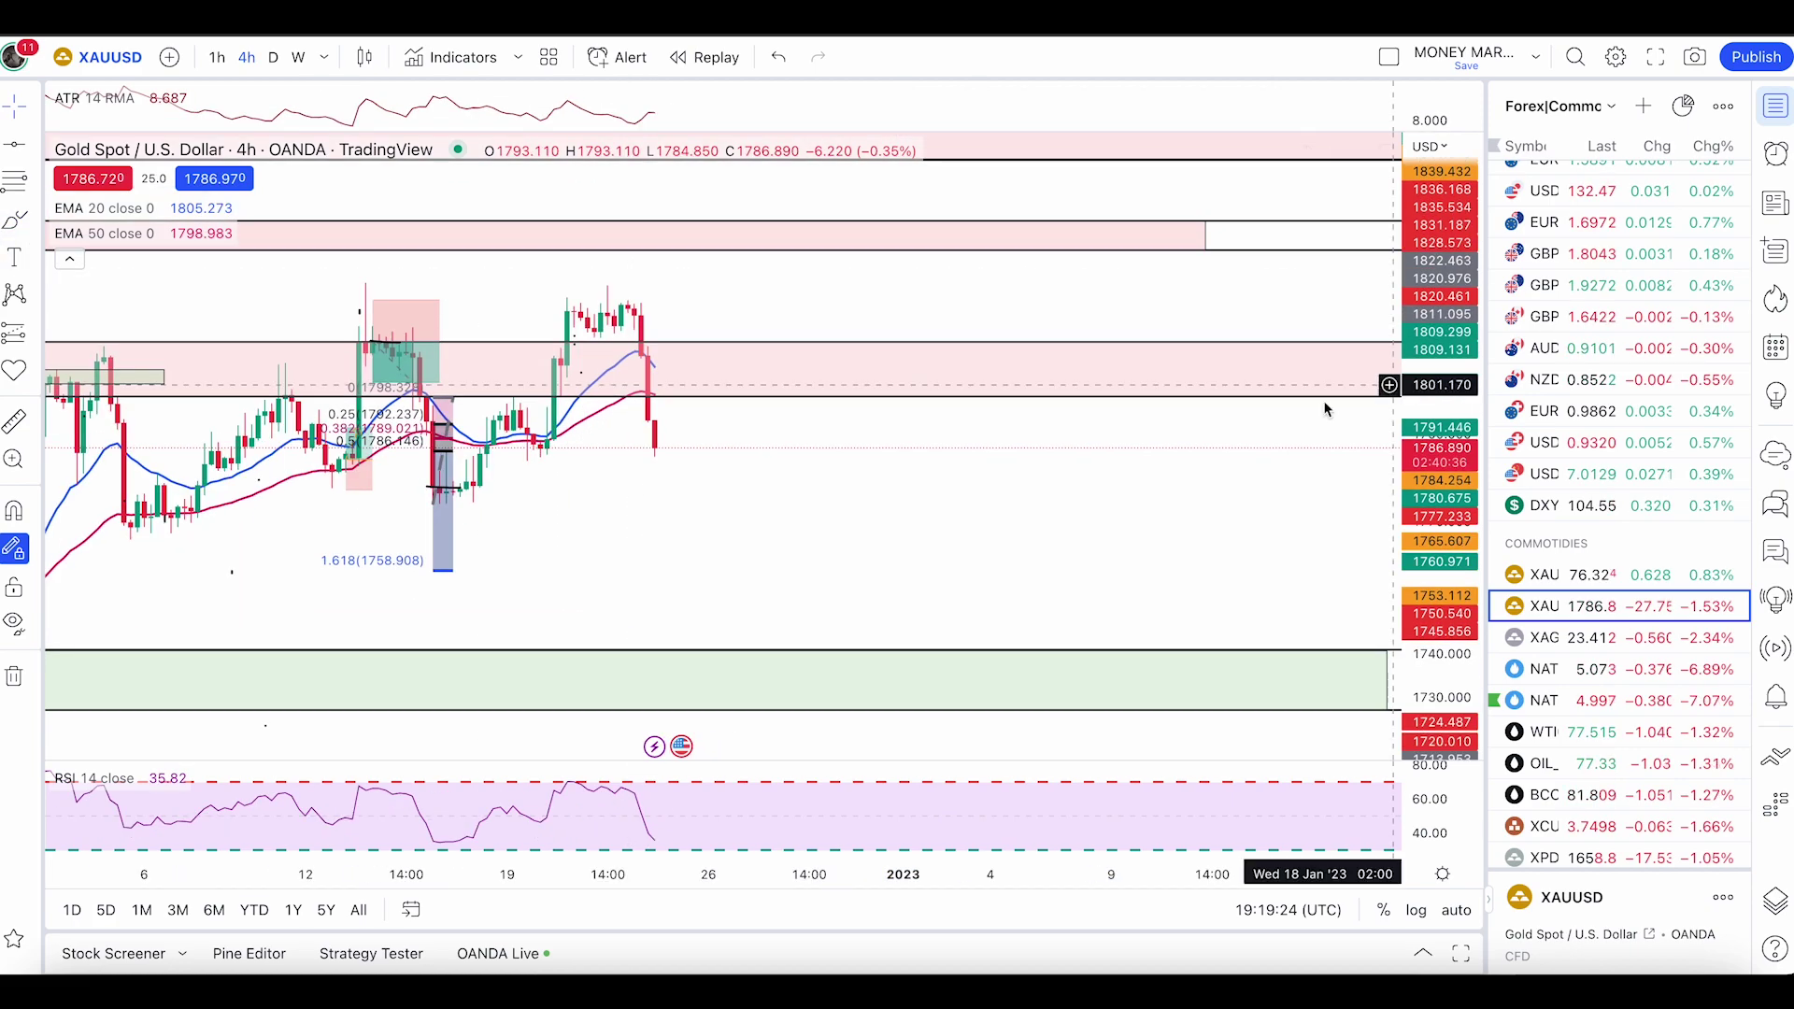
{"action": "scroll", "coordinate": [1177, 463], "scroll_direction": "left", "scroll_amount": 2}
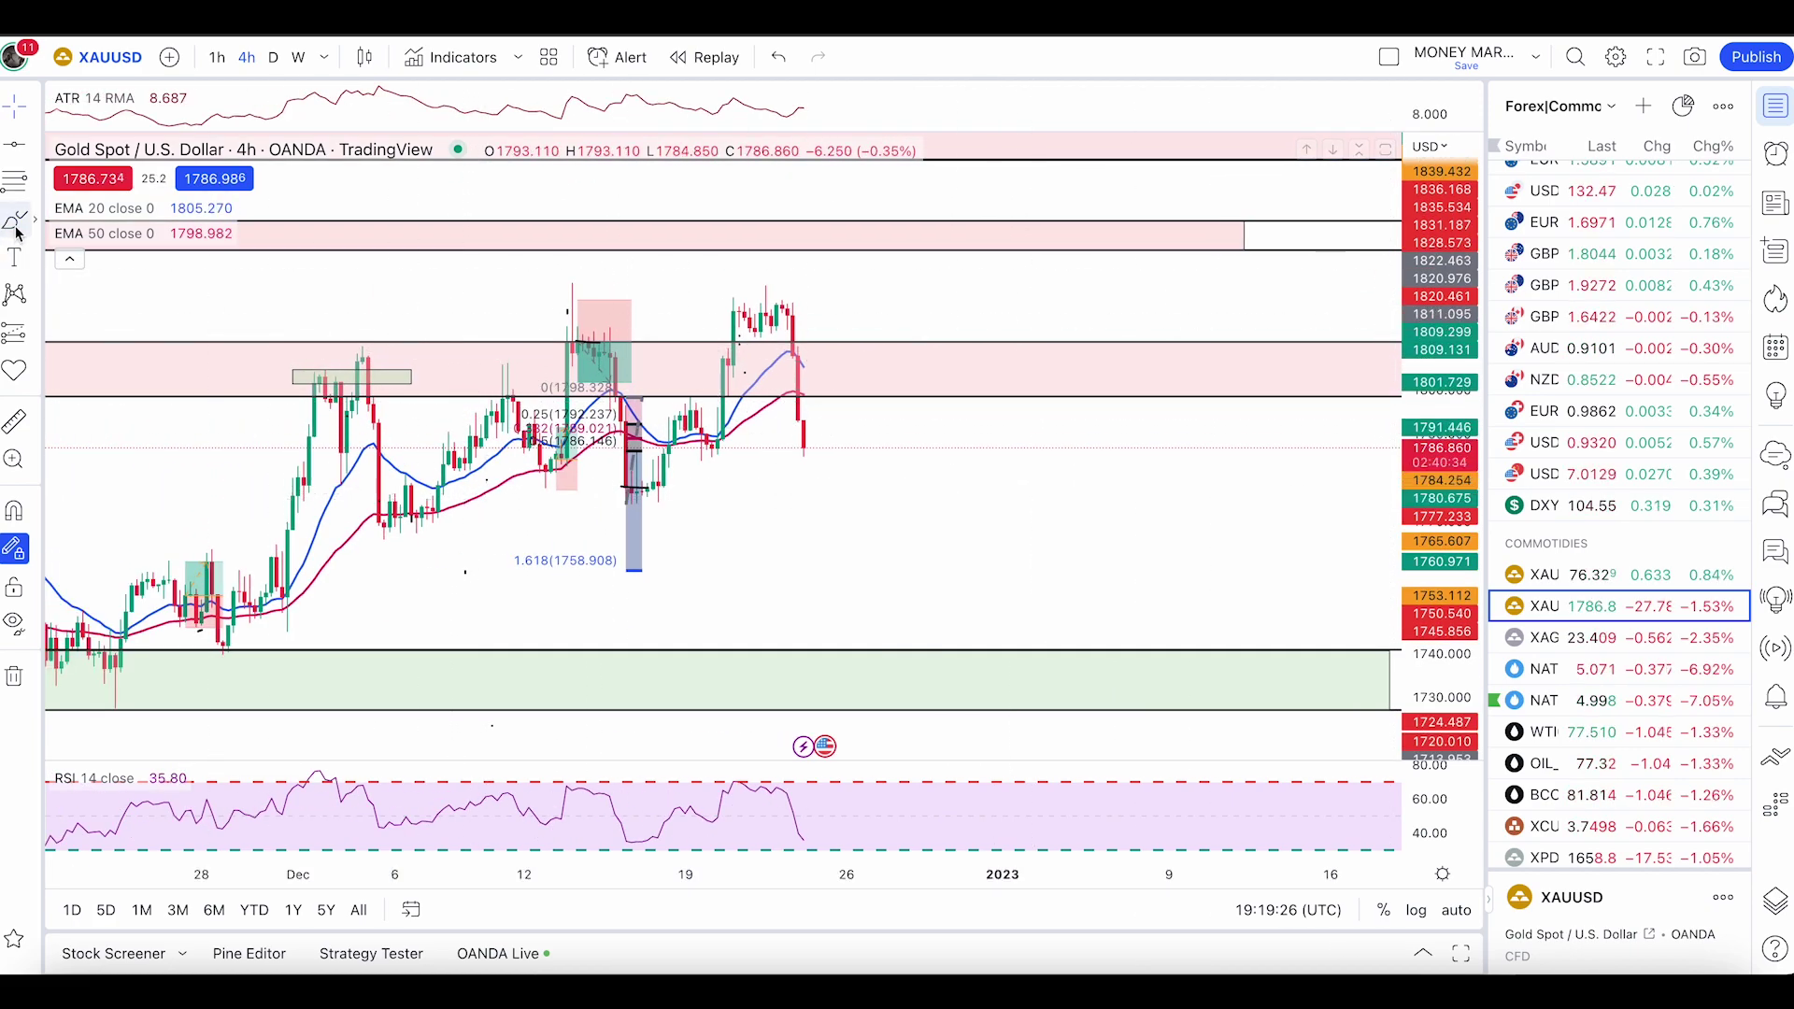
Step: Brush and undo two projected downward paths from the last gold candle
{"action": "key", "text": "alt+shift+r"}
{"action": "mouse_move", "coordinate": [802, 442]}
{"action": "left_mouse_down"}
{"action": "mouse_move", "coordinate": [808, 480]}
{"action": "mouse_move", "coordinate": [892, 421]}
{"action": "left_mouse_up"}
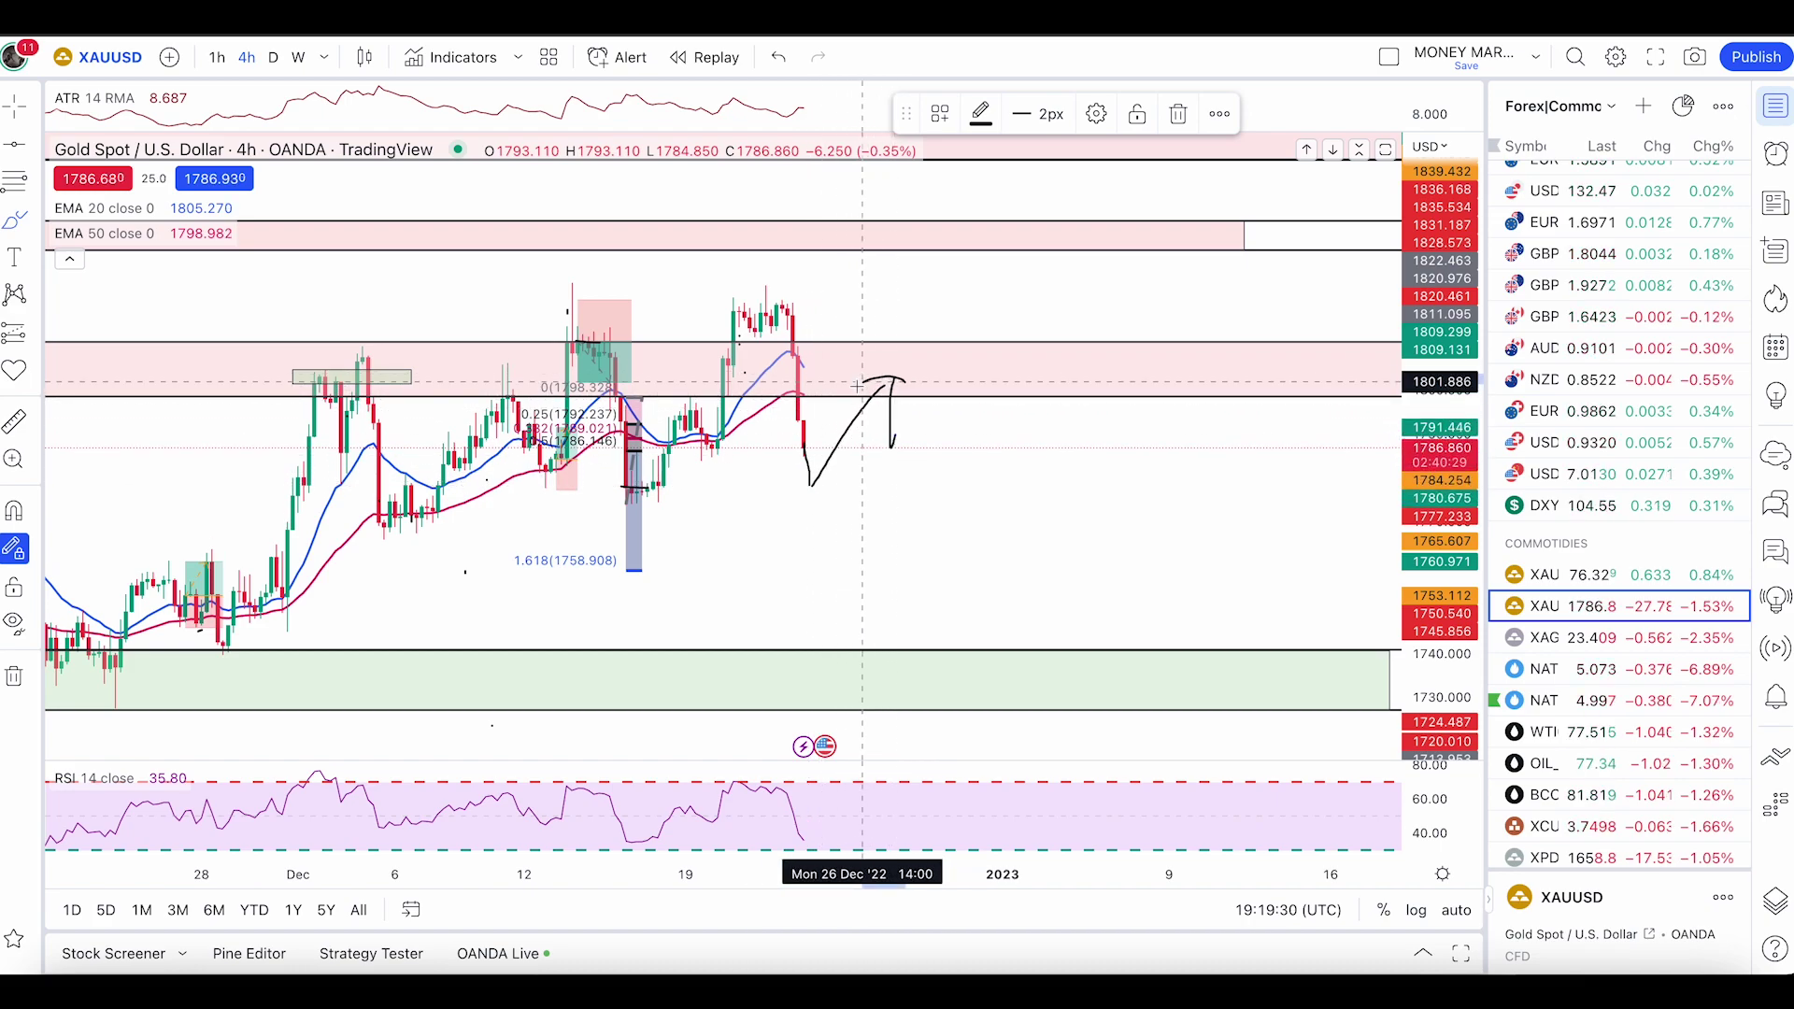
{"action": "mouse_move", "coordinate": [862, 382]}
{"action": "left_mouse_down"}
{"action": "mouse_move", "coordinate": [911, 422]}
{"action": "mouse_move", "coordinate": [953, 521]}
{"action": "mouse_move", "coordinate": [1030, 547]}
{"action": "mouse_move", "coordinate": [872, 521]}
{"action": "left_mouse_up"}
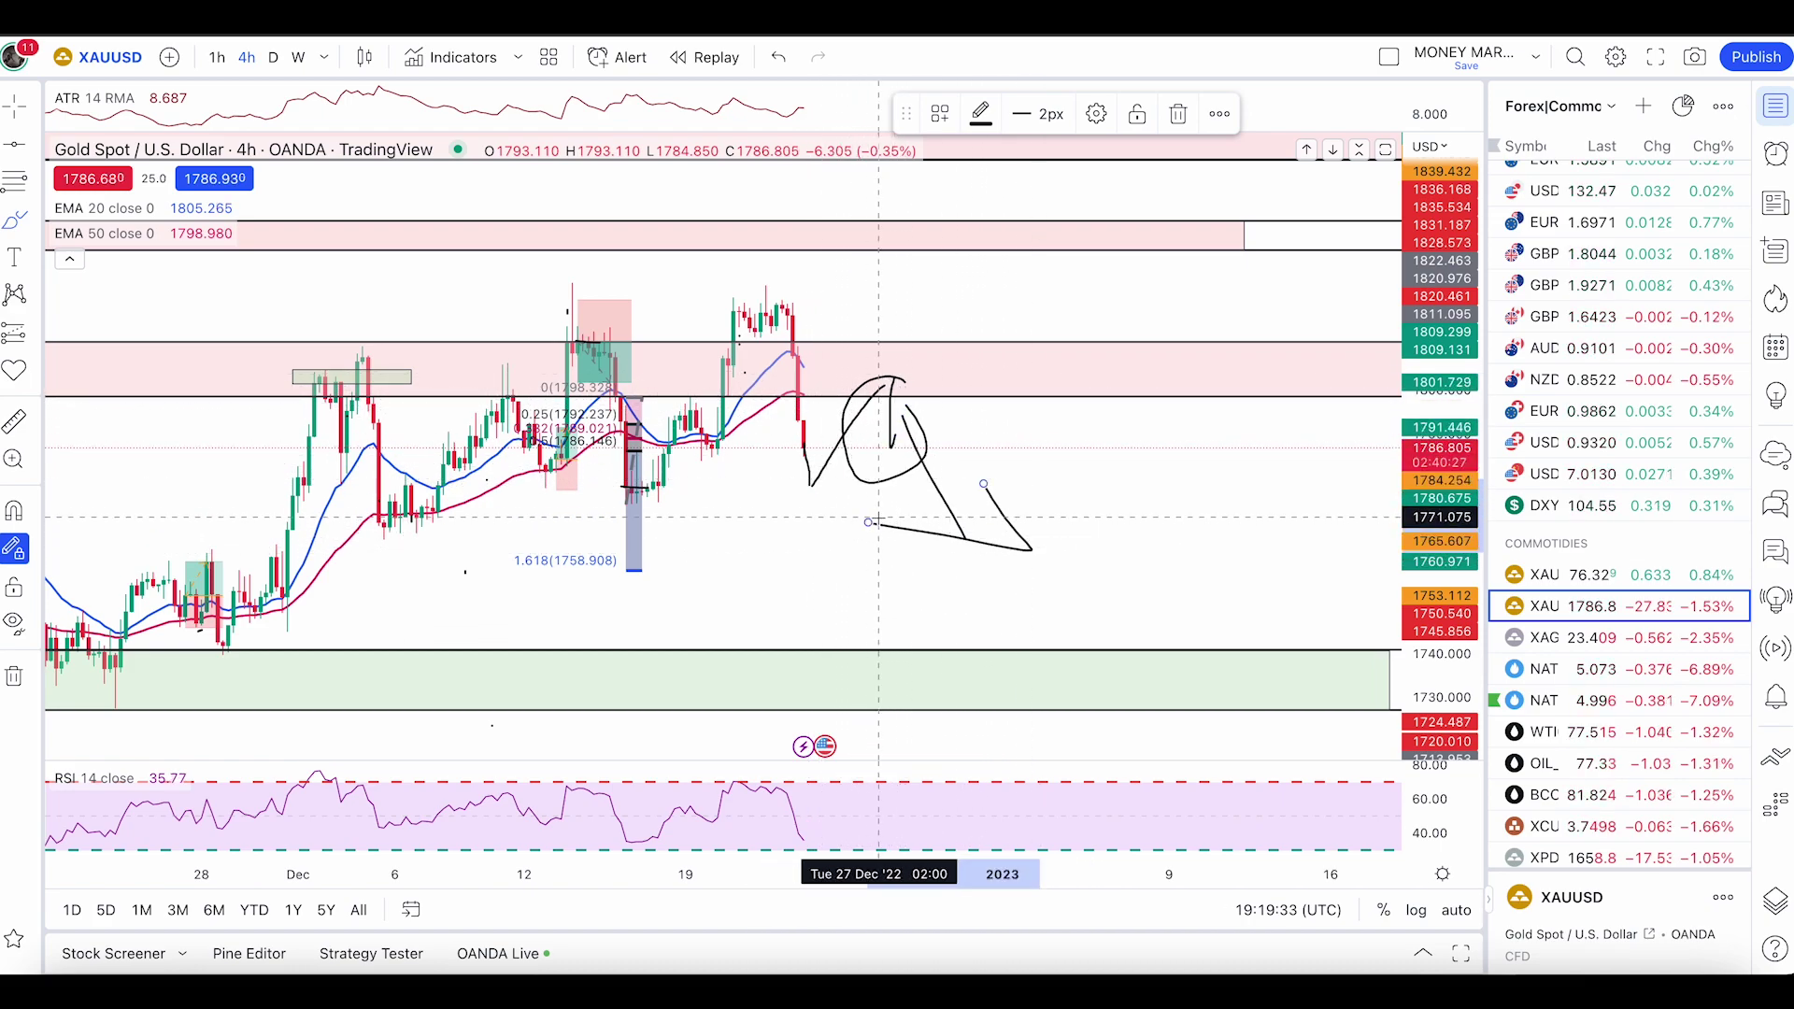
{"action": "key", "text": "ctrl+z"}
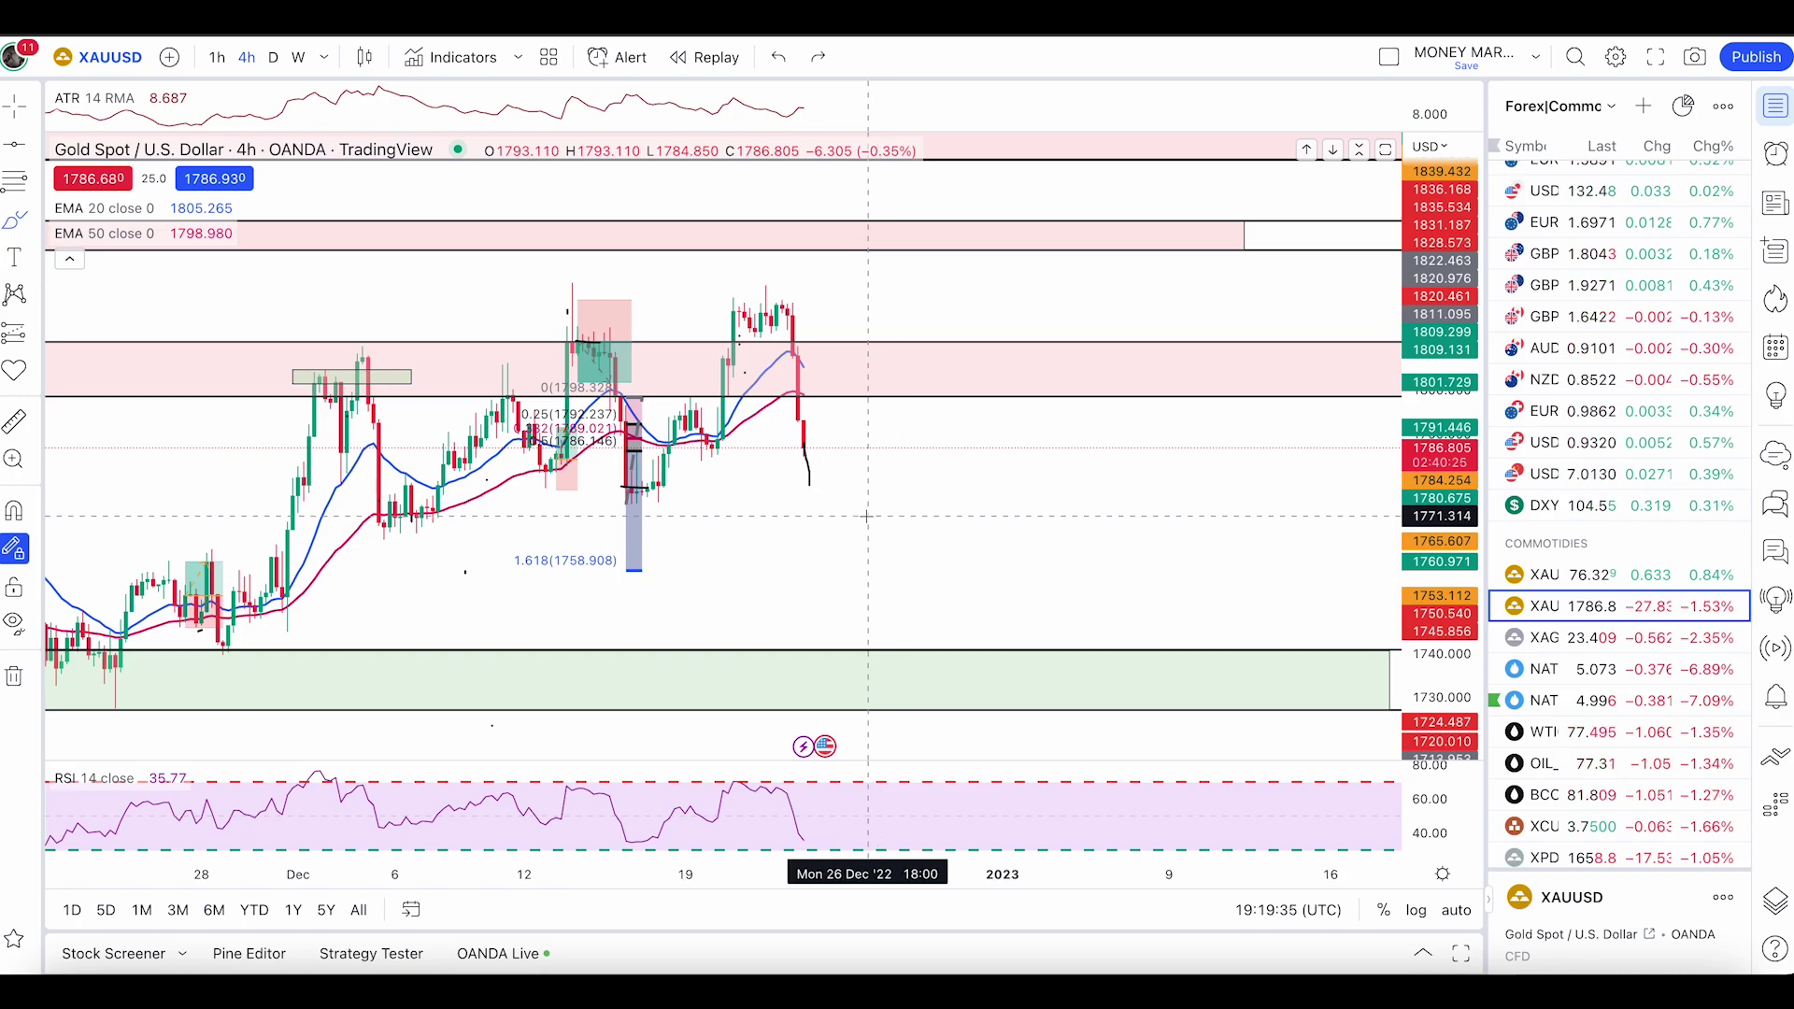
{"action": "left_click_drag", "start_coordinate": [813, 425], "coordinate": [888, 580]}
{"action": "key", "text": "ctrl+z"}
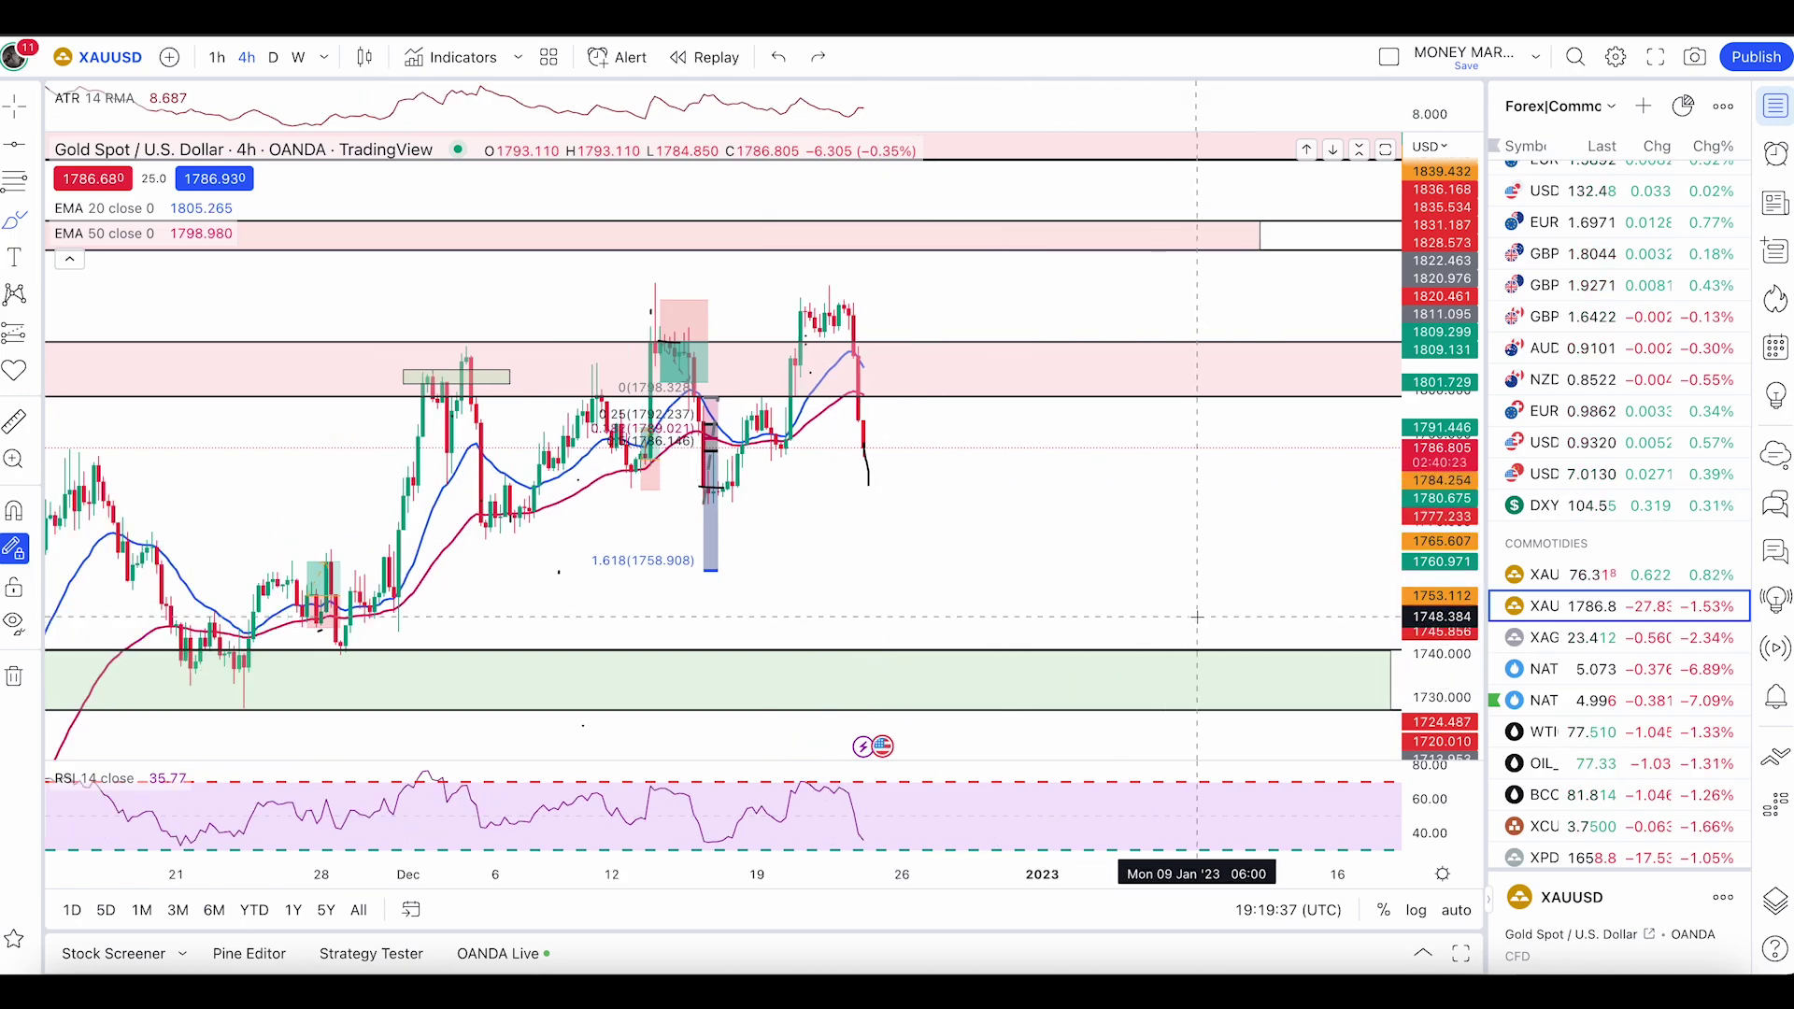
{"action": "scroll", "coordinate": [1195, 617], "scroll_direction": "down", "scroll_amount": 5}
{"action": "scroll", "coordinate": [901, 588], "scroll_direction": "up", "scroll_amount": 3}
Step: Select the lower green demand zone and pan back to the recent candles
{"action": "left_click", "coordinate": [901, 588]}
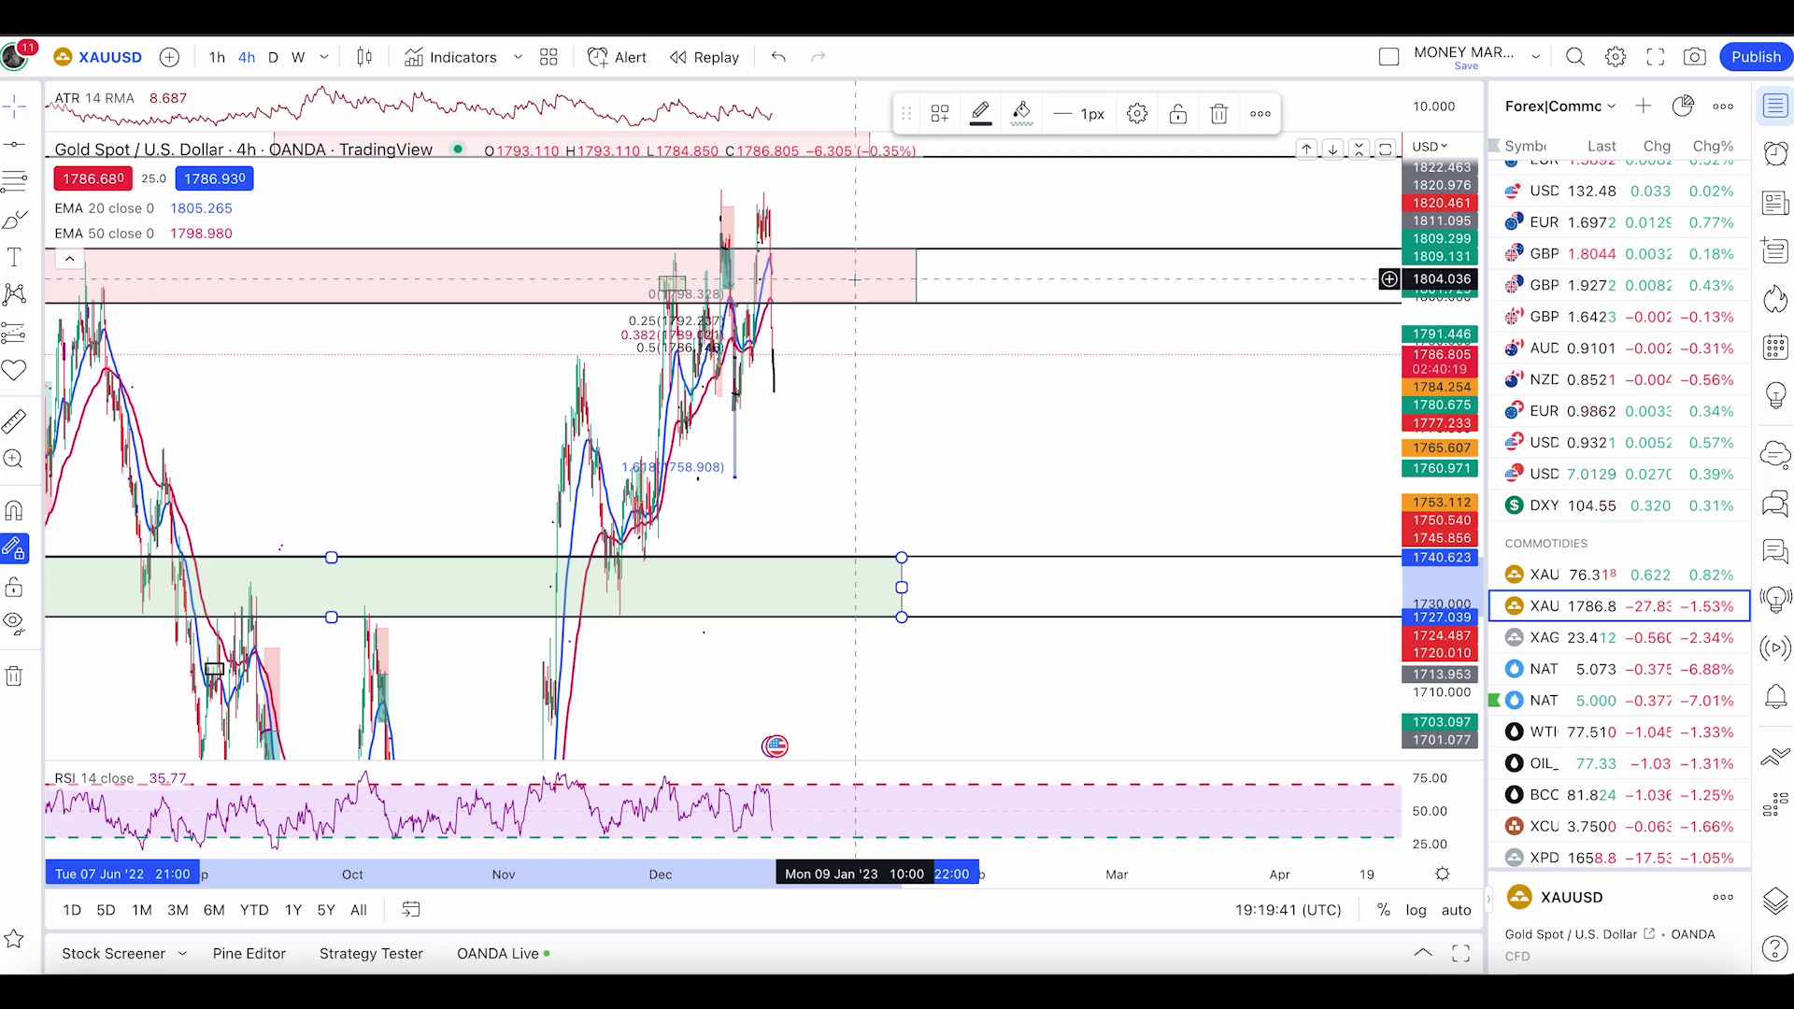
{"action": "scroll", "coordinate": [853, 281], "scroll_direction": "up", "scroll_amount": 3}
{"action": "right_click", "coordinate": [901, 398]}
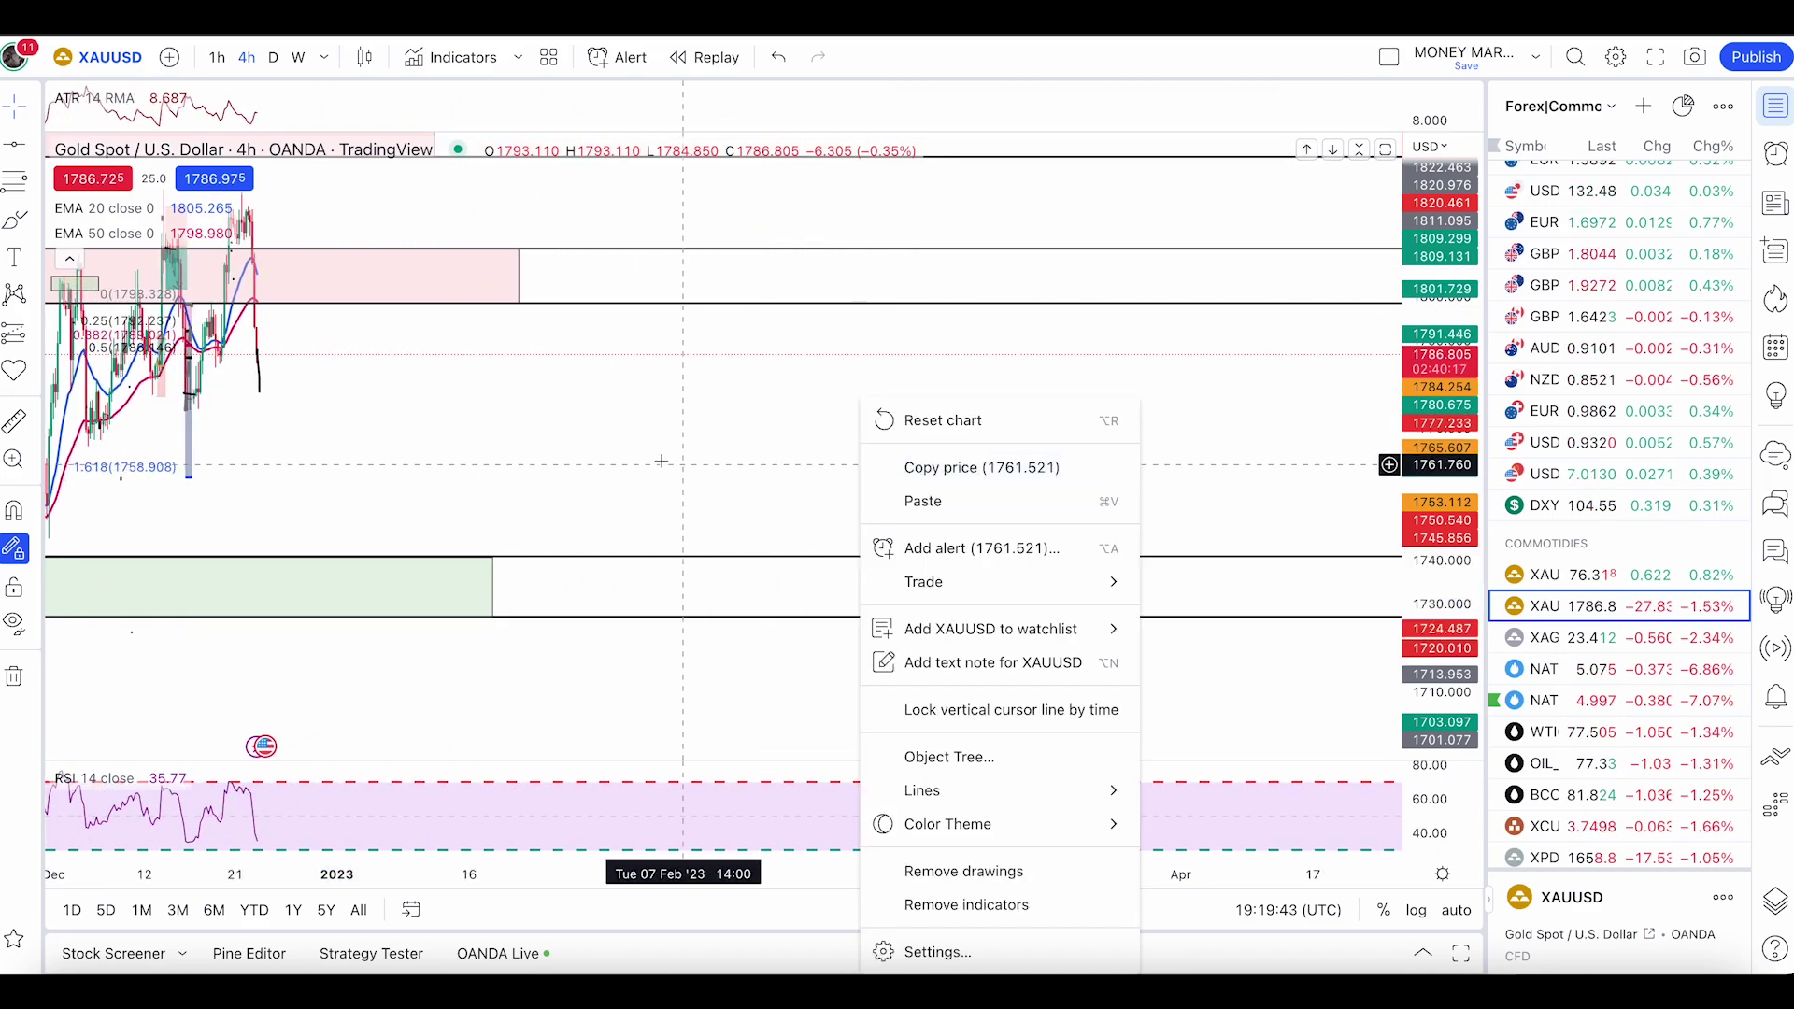
{"action": "left_click_drag", "start_coordinate": [623, 420], "coordinate": [1280, 433]}
{"action": "scroll", "coordinate": [782, 380], "scroll_direction": "up", "scroll_amount": 2}
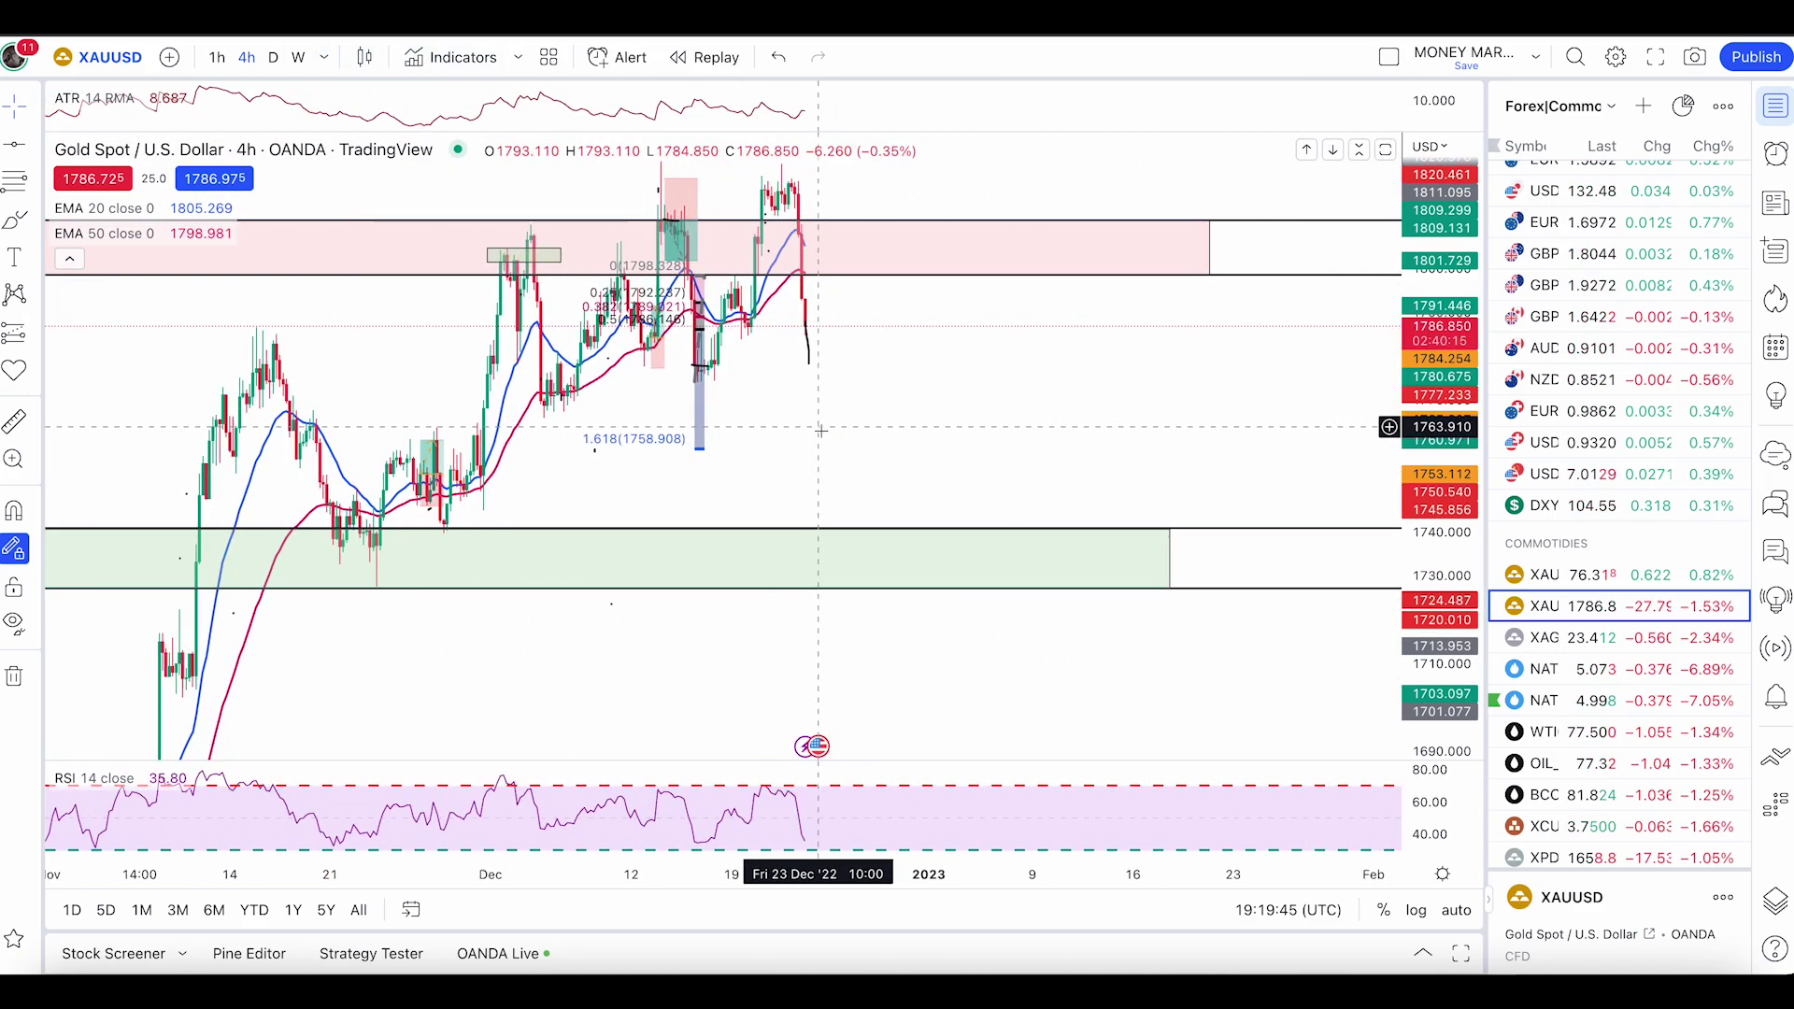
{"action": "scroll", "coordinate": [929, 475], "scroll_direction": "up", "scroll_amount": 1}
Step: Draw a narrow green demand zone on gold around 1761–1777
{"action": "left_click_drag", "start_coordinate": [928, 475], "coordinate": [1004, 392]}
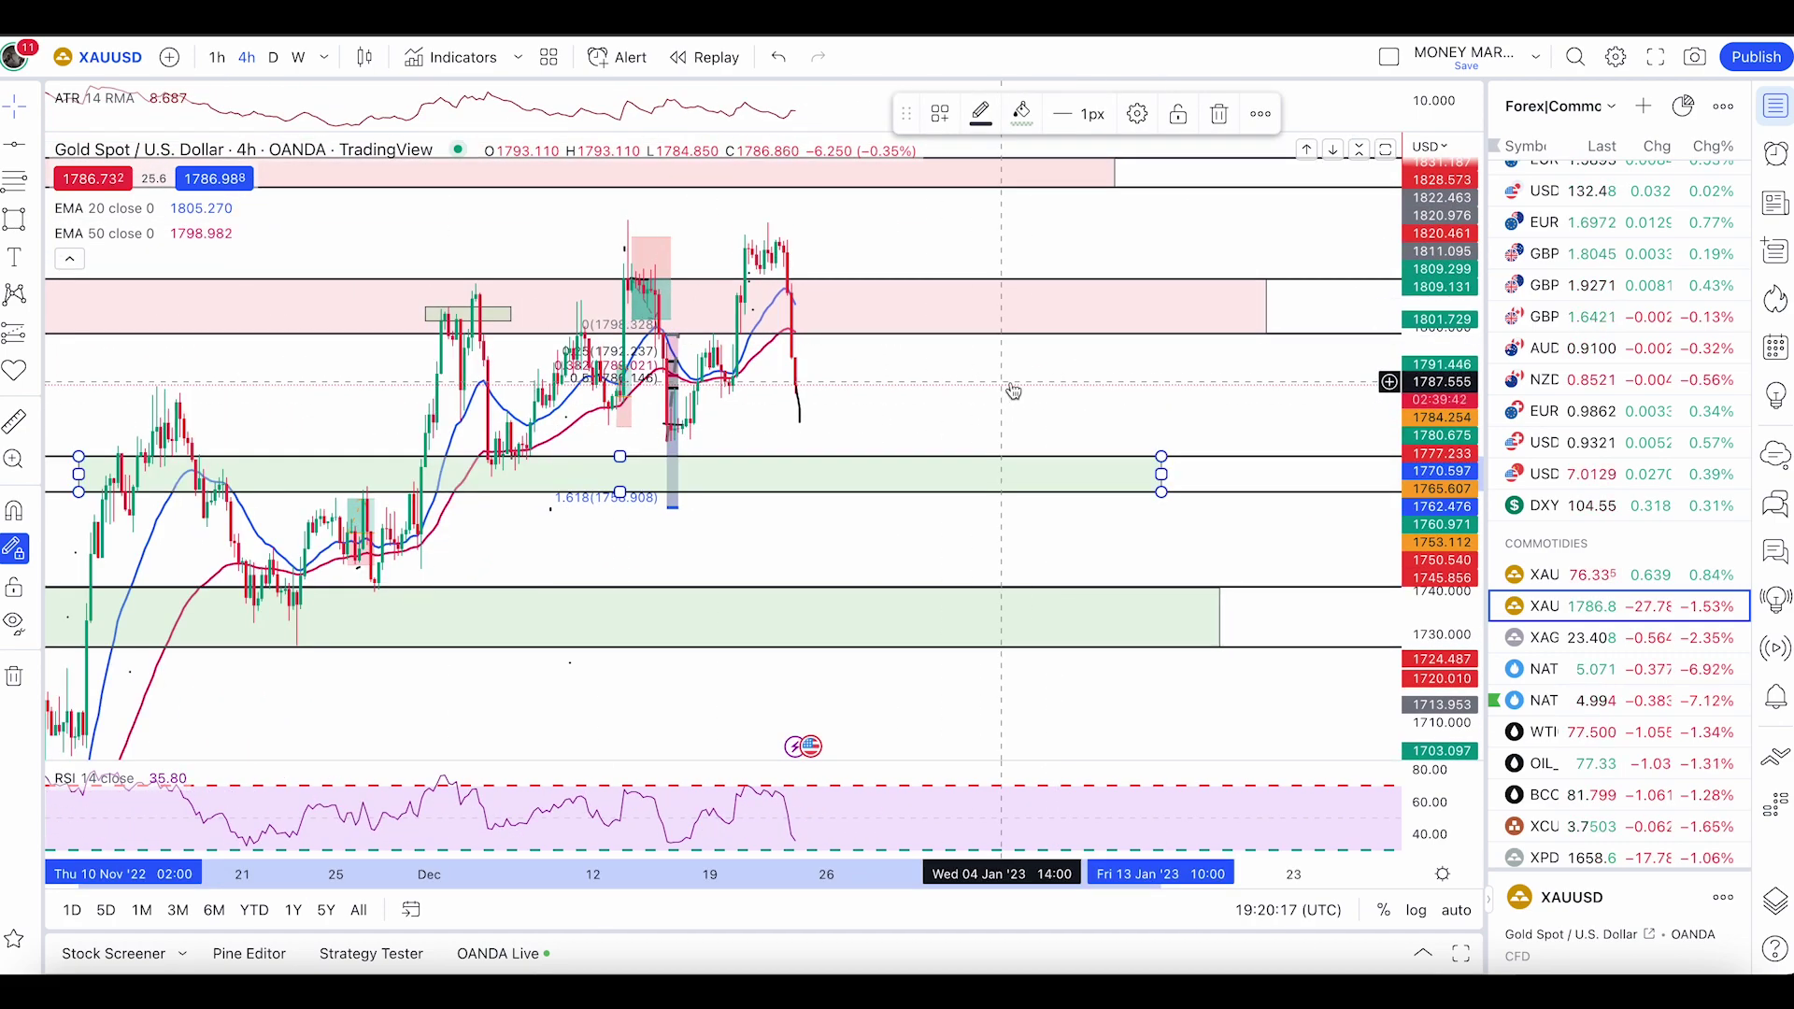
{"action": "right_click", "coordinate": [815, 409]}
{"action": "scroll", "coordinate": [844, 466], "scroll_direction": "up", "scroll_amount": 3}
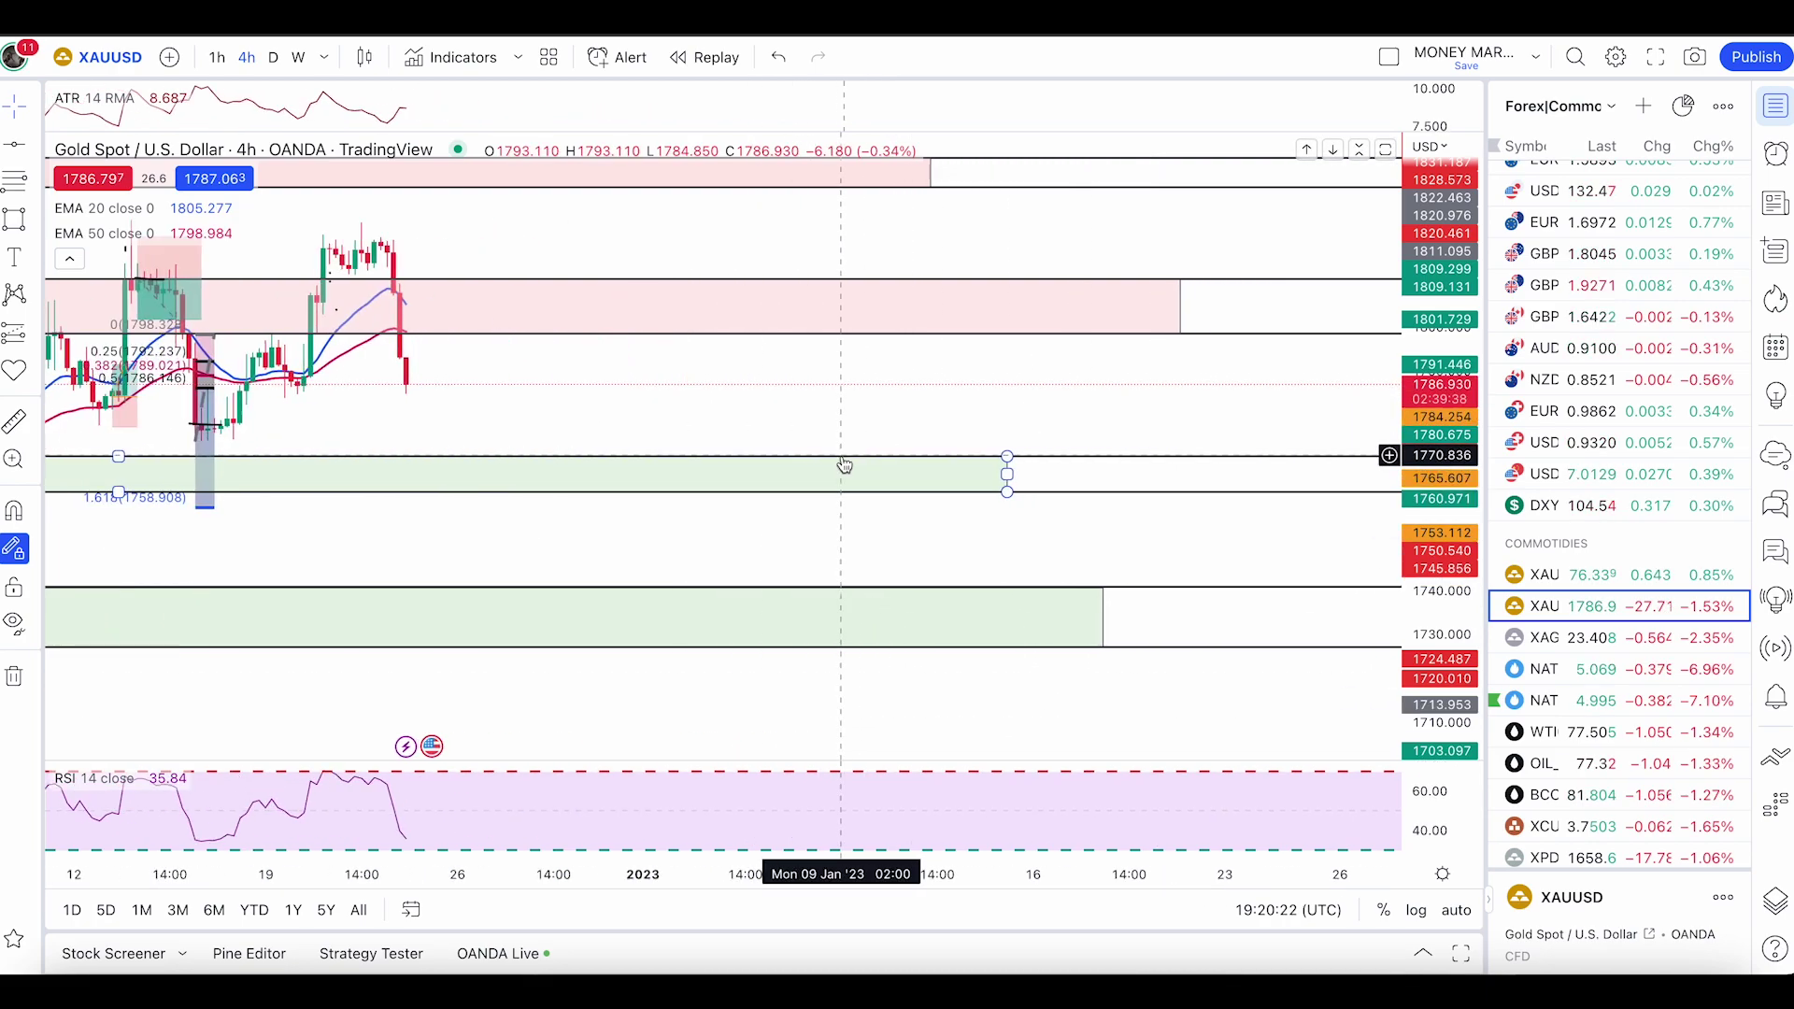
{"action": "right_click", "coordinate": [845, 465]}
{"action": "scroll", "coordinate": [843, 466], "scroll_direction": "down", "scroll_amount": 3}
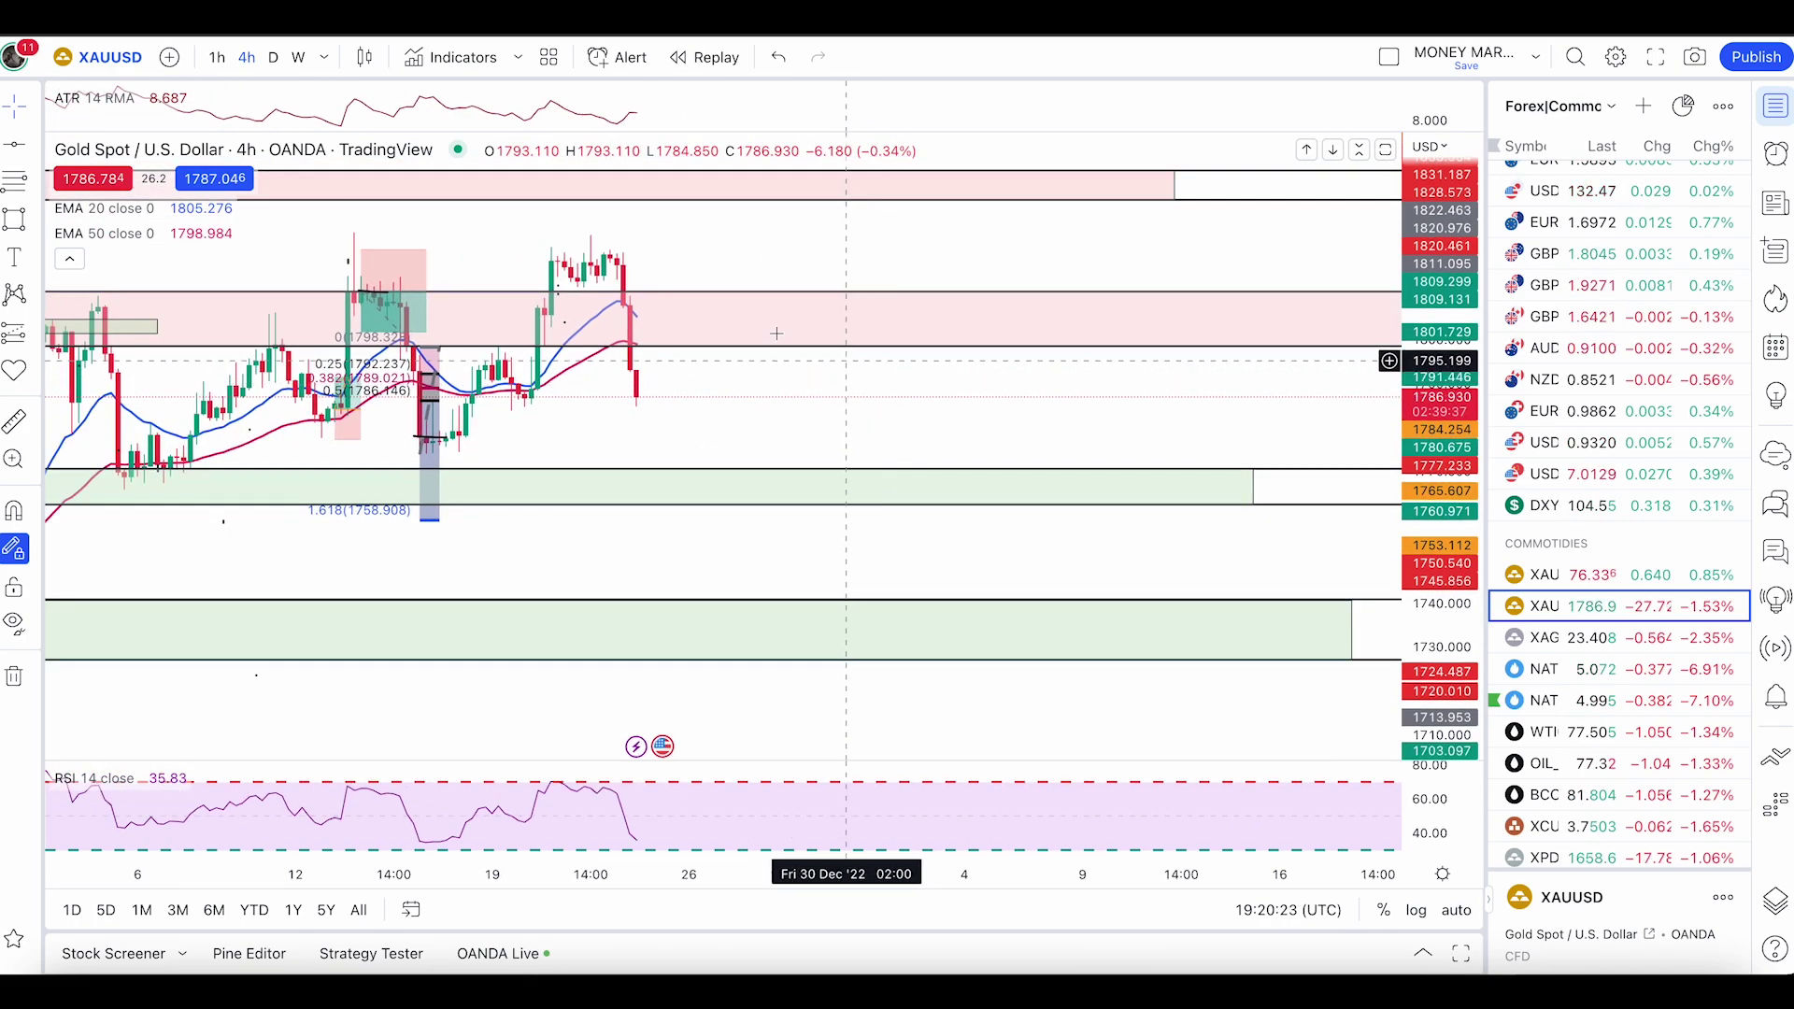
Step: Sketch and undo two bounce paths, then switch the chart to West Texas Oil
{"action": "left_click", "coordinate": [14, 220]}
{"action": "left_click_drag", "start_coordinate": [638, 393], "coordinate": [740, 440]}
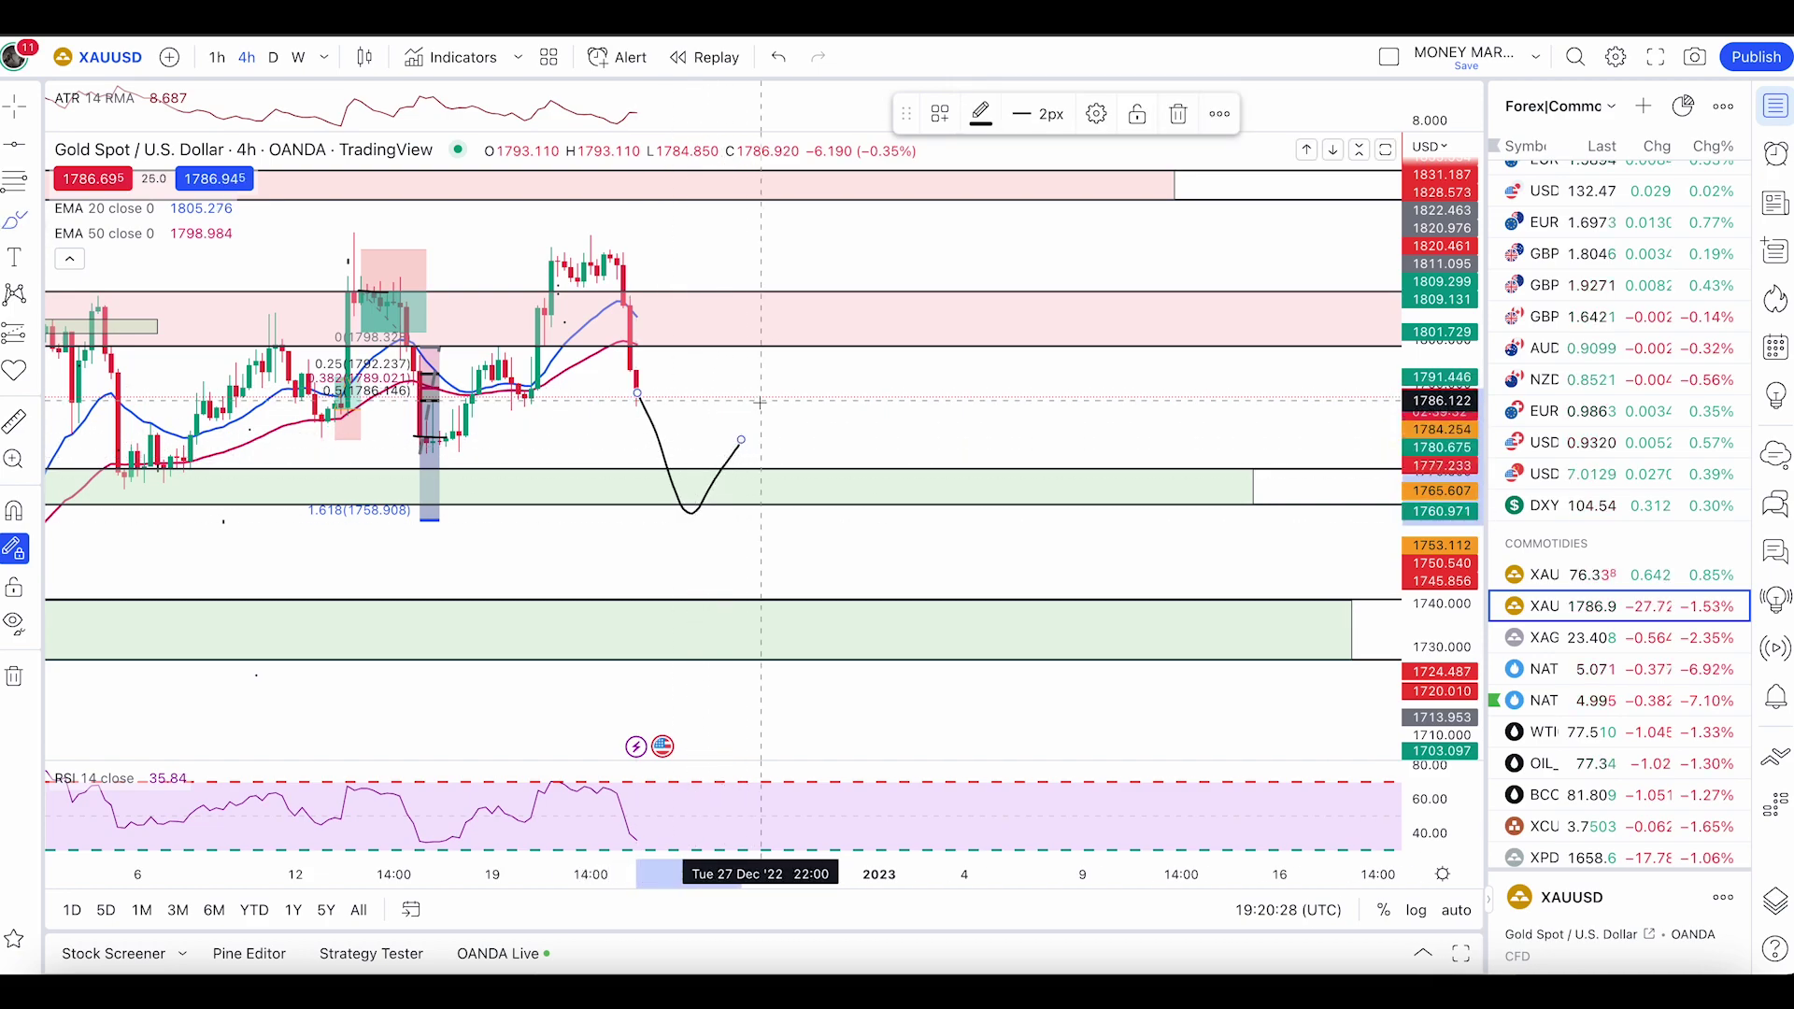
{"action": "key", "text": "ctrl+z"}
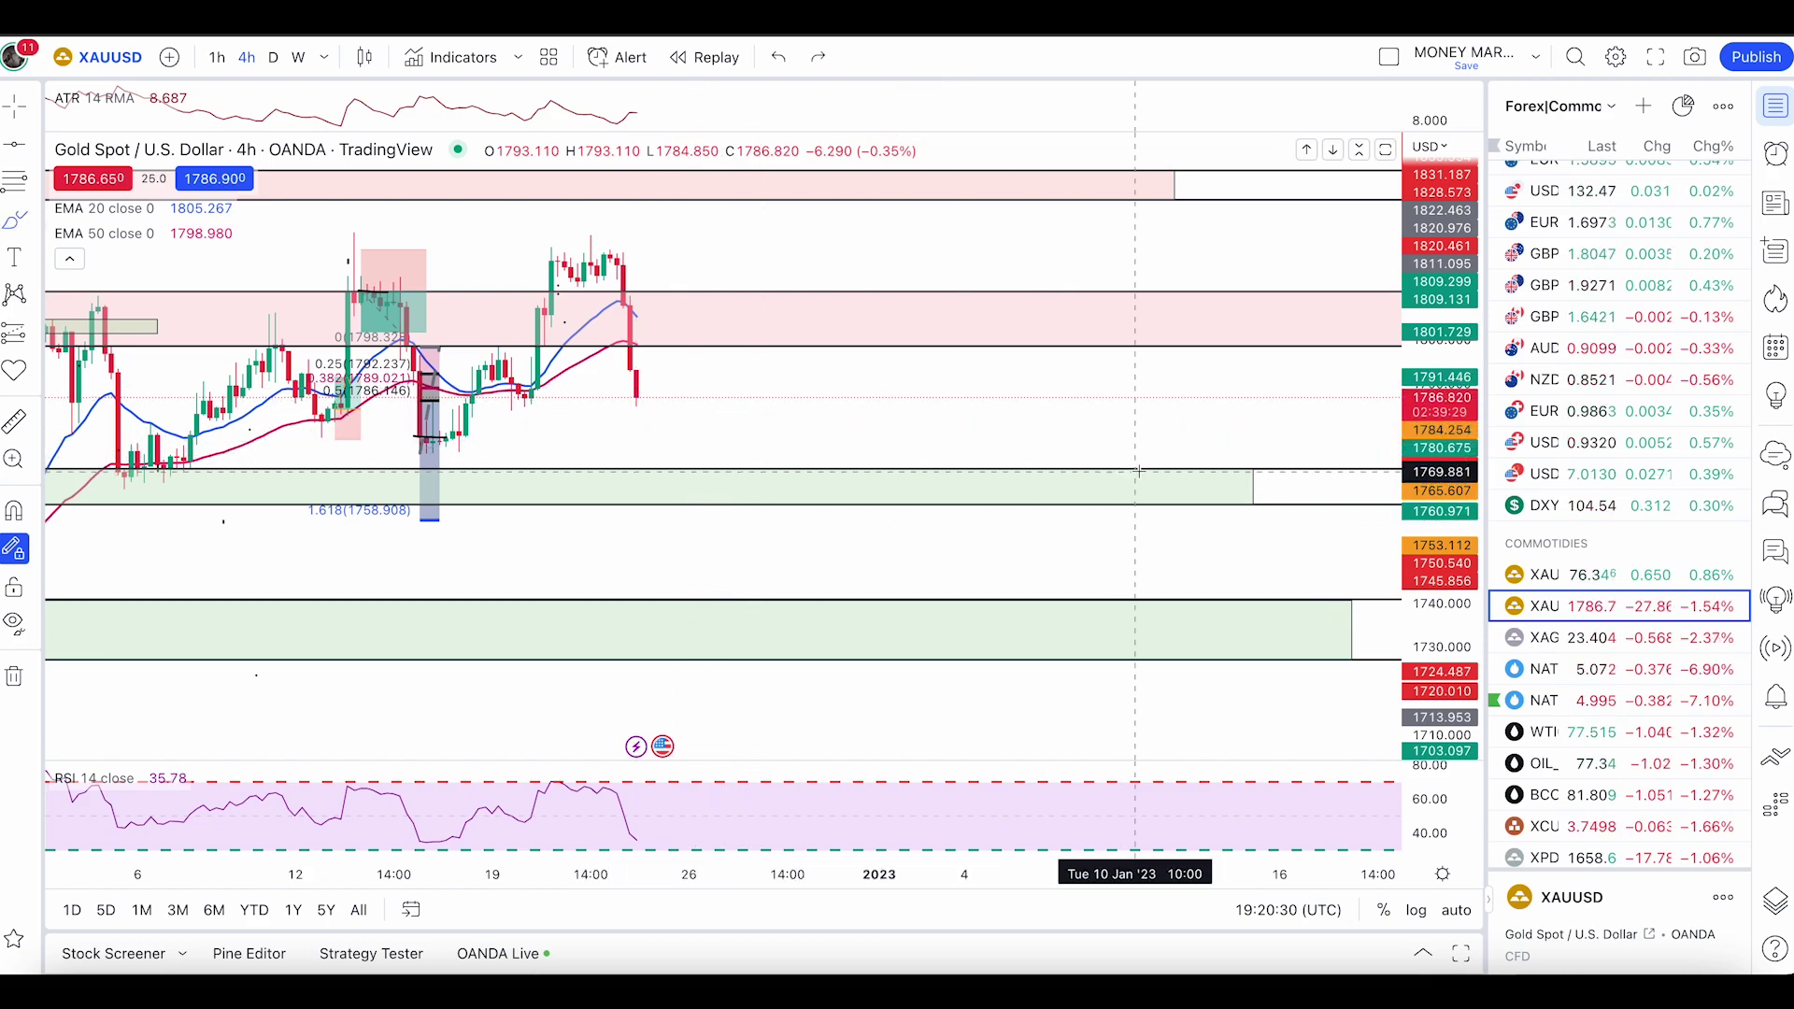
{"action": "left_click", "coordinate": [1220, 474]}
{"action": "left_click_drag", "start_coordinate": [1279, 620], "coordinate": [1044, 645]}
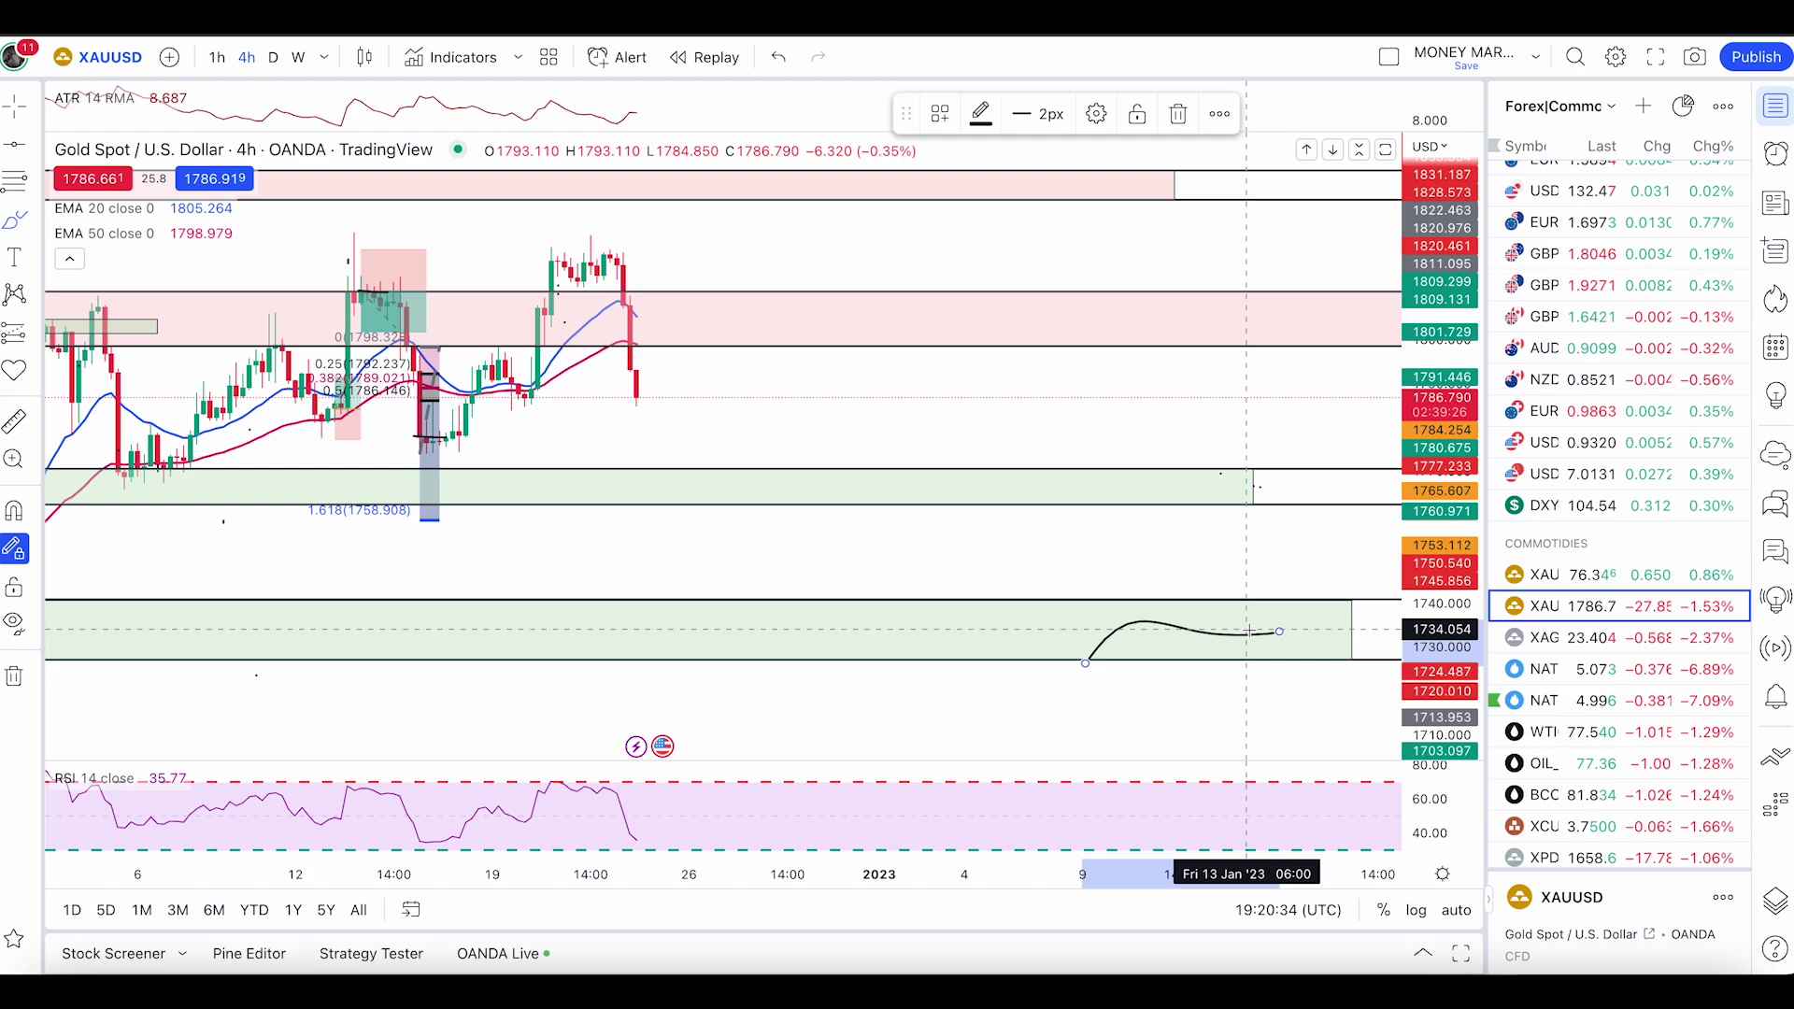
{"action": "key", "text": "ctrl+z"}
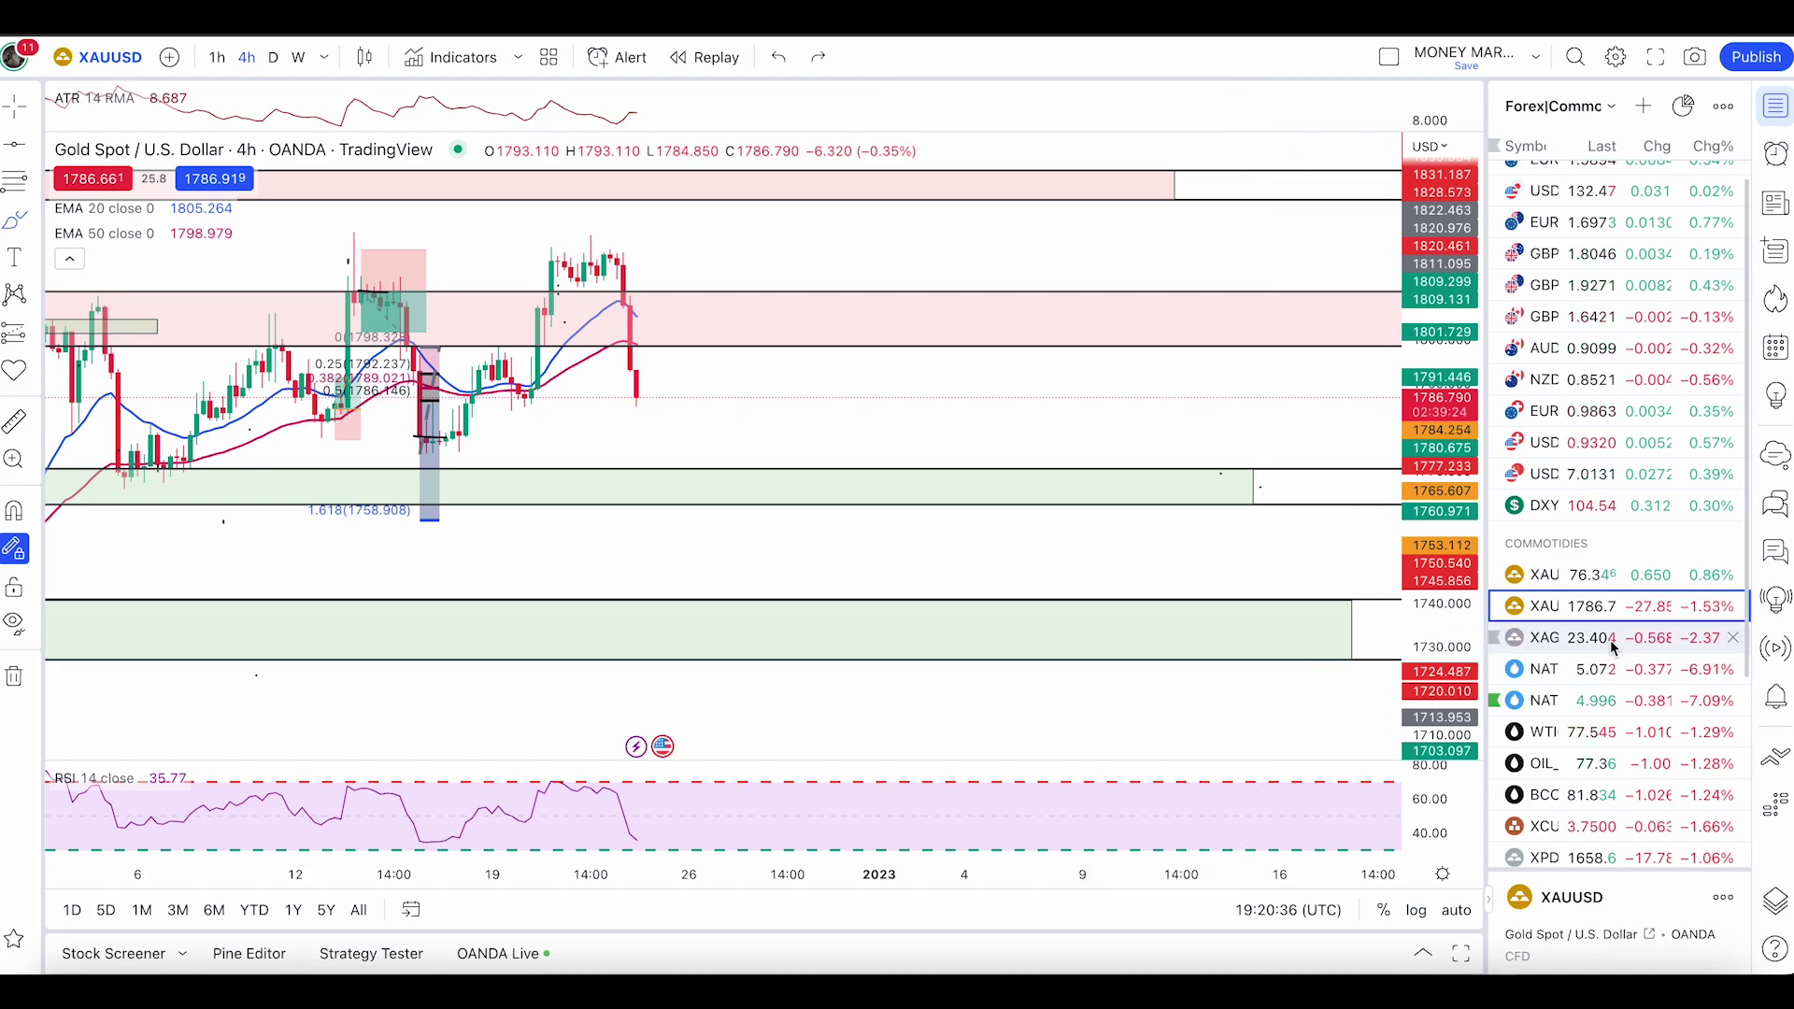
{"action": "key", "text": "Down"}
{"action": "key", "text": "Down"}
{"action": "key", "text": "Down"}
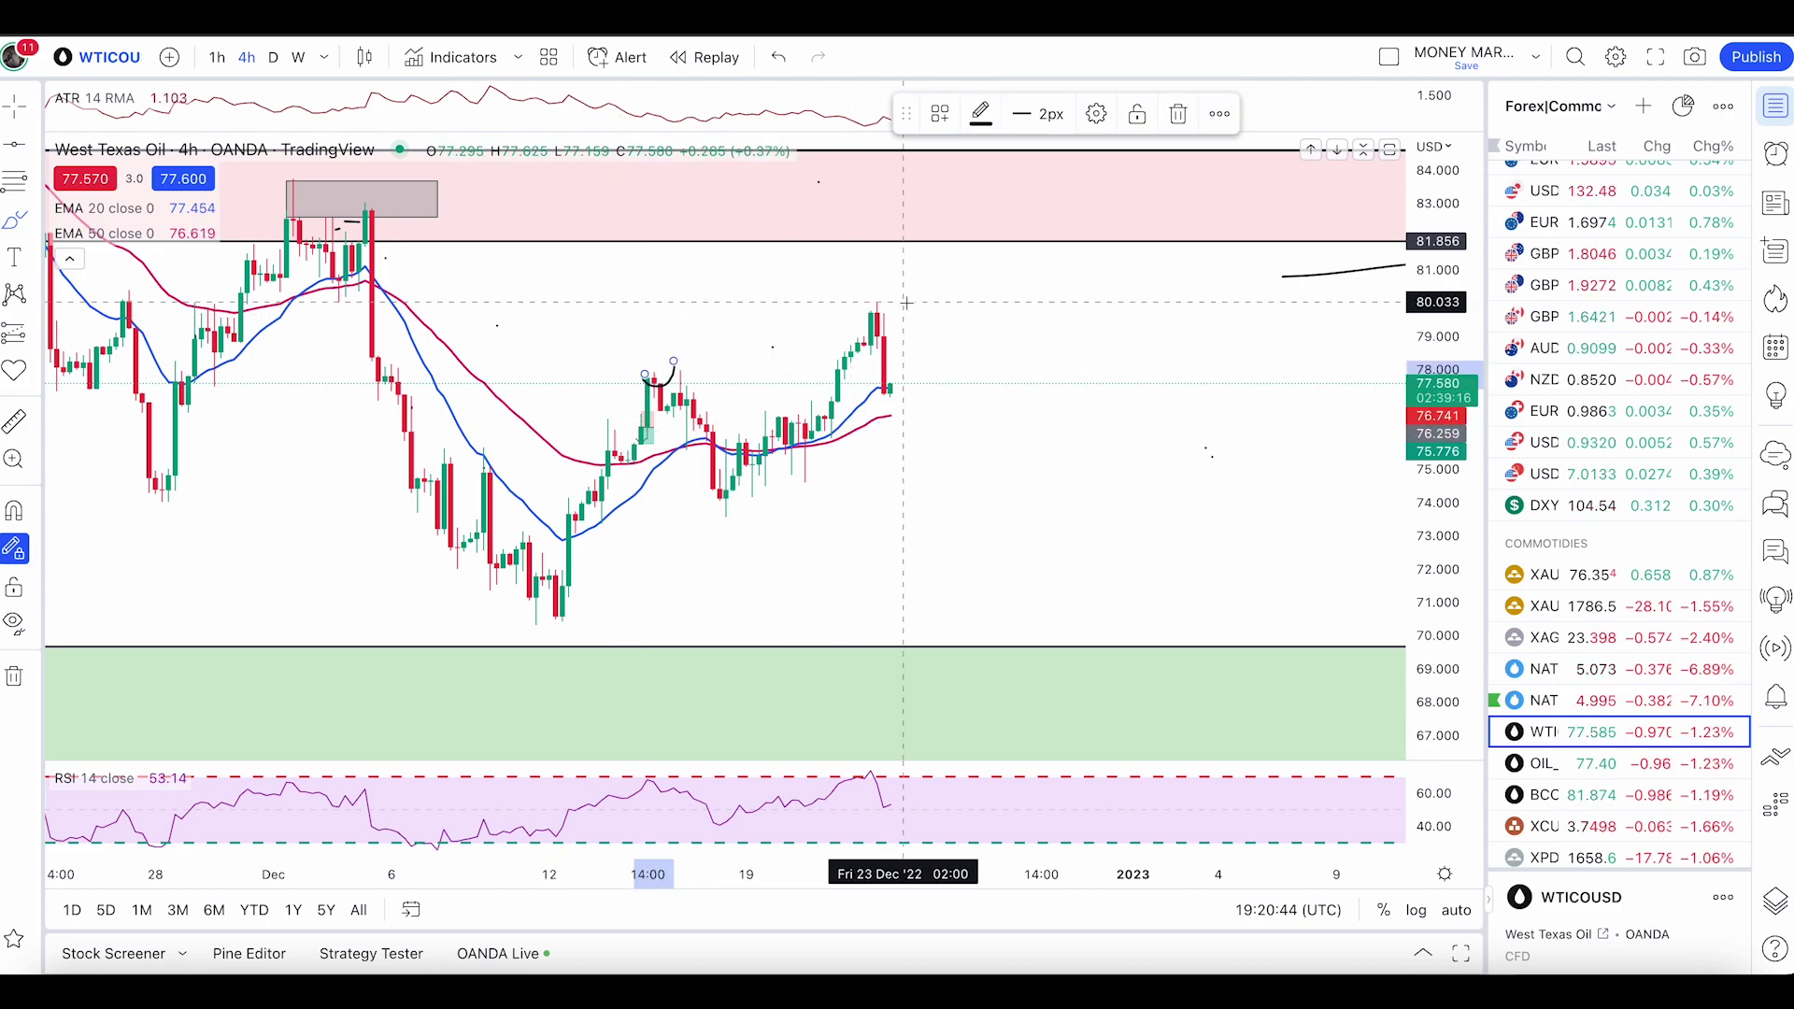
Step: Brush and remove trial sketches around the recent oil highs and last candle
{"action": "left_click_drag", "start_coordinate": [884, 299], "coordinate": [924, 311]}
{"action": "mouse_move", "coordinate": [897, 390]}
{"action": "left_mouse_down"}
{"action": "mouse_move", "coordinate": [944, 283]}
{"action": "mouse_move", "coordinate": [993, 233]}
{"action": "left_mouse_up"}
{"action": "left_click_drag", "start_coordinate": [887, 255], "coordinate": [987, 248]}
{"action": "key", "text": "ctrl+z"}
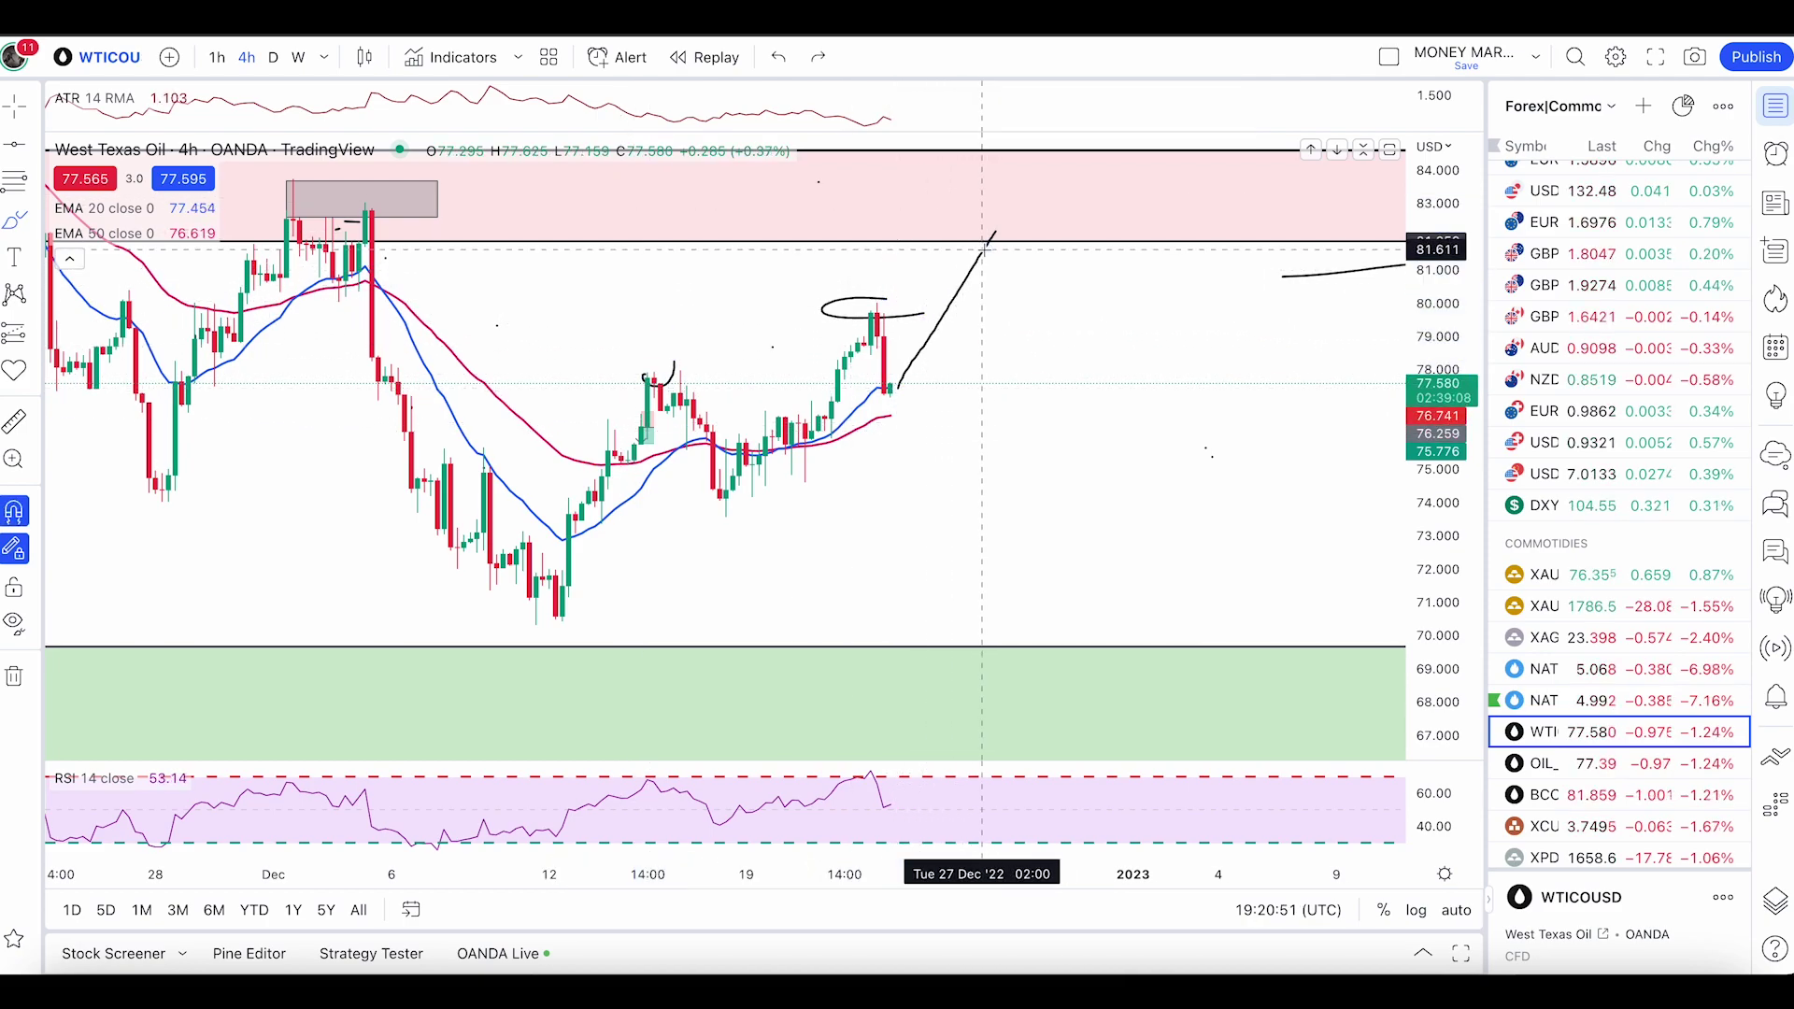
{"action": "key", "text": "ctrl+z"}
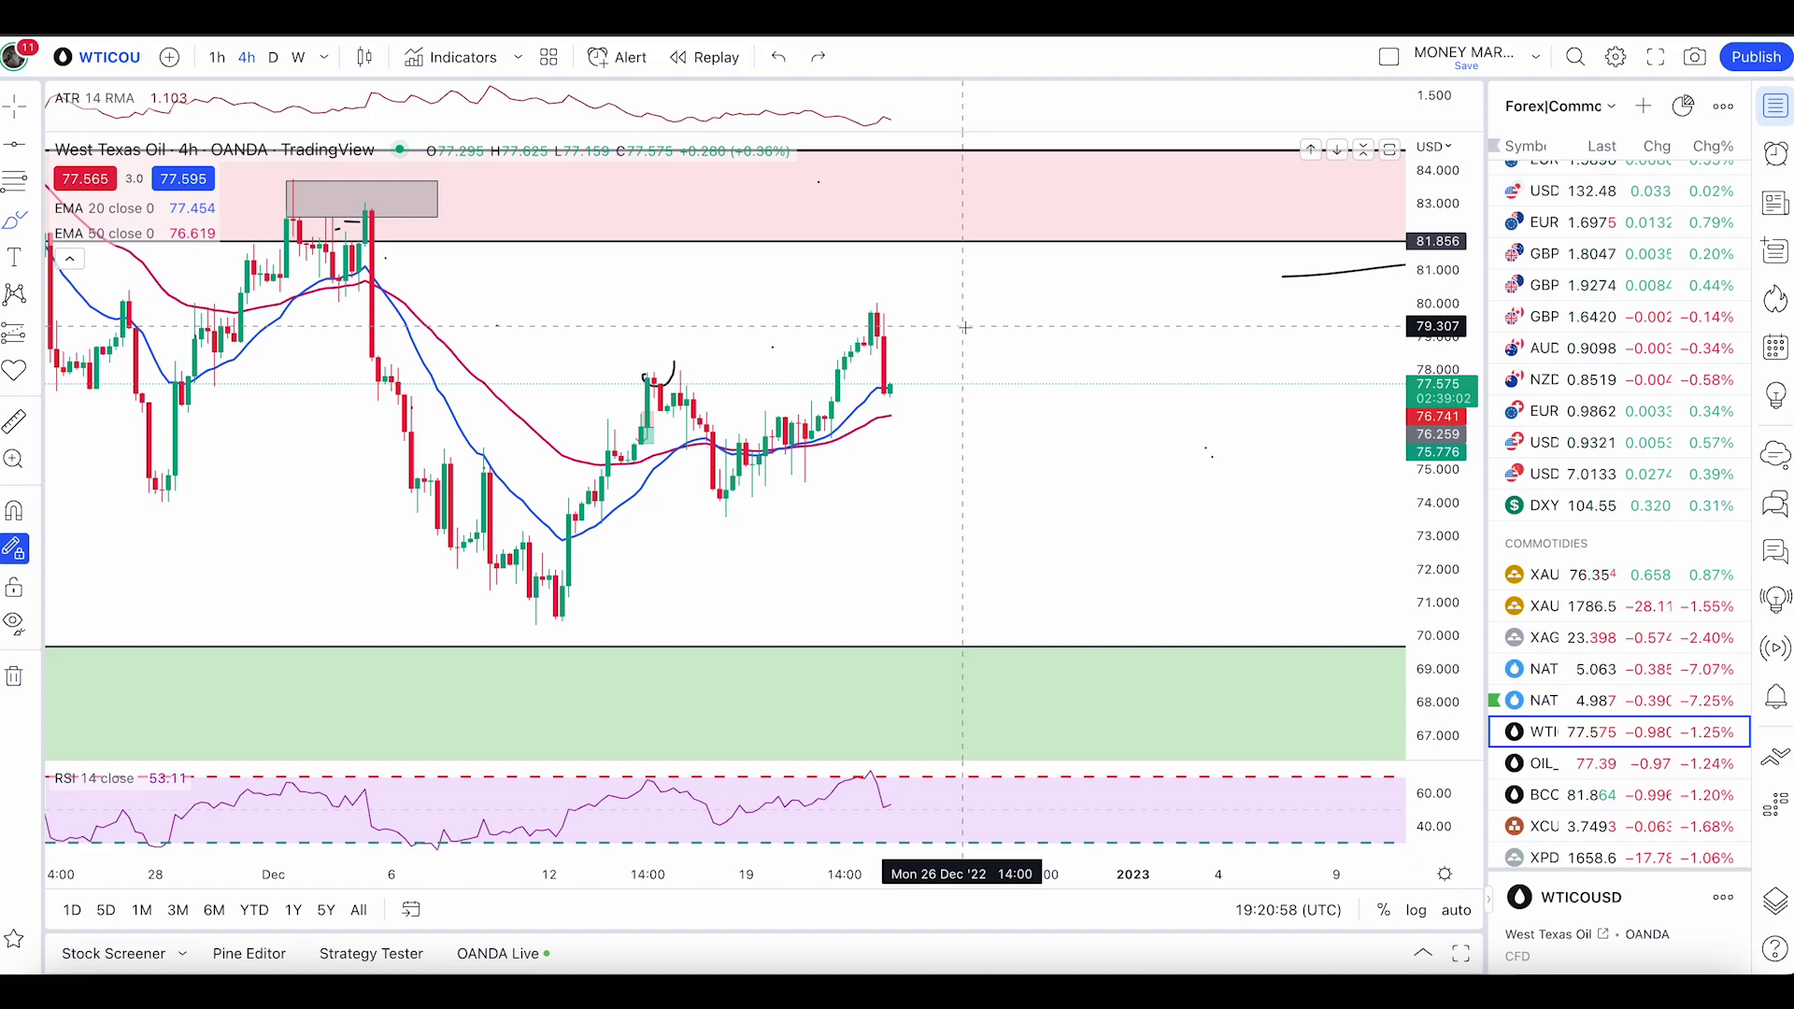
{"action": "left_click_drag", "start_coordinate": [888, 392], "coordinate": [889, 431]}
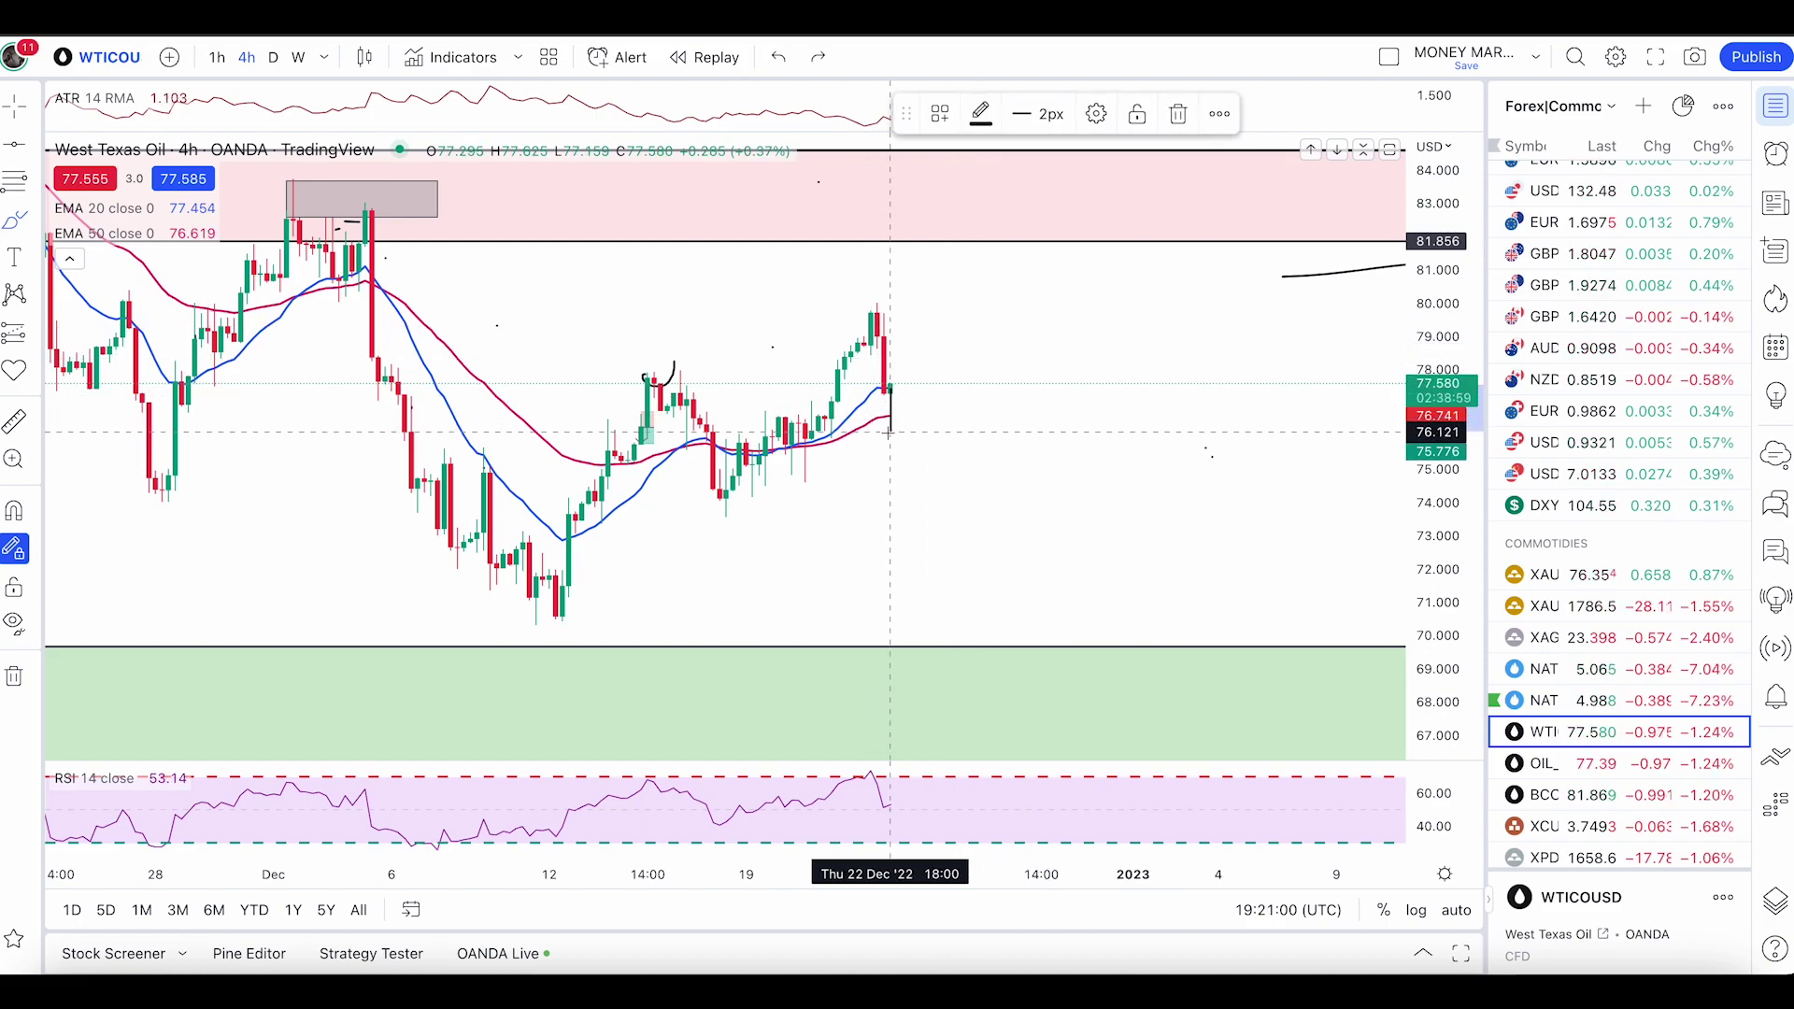
{"action": "key", "text": "Delete"}
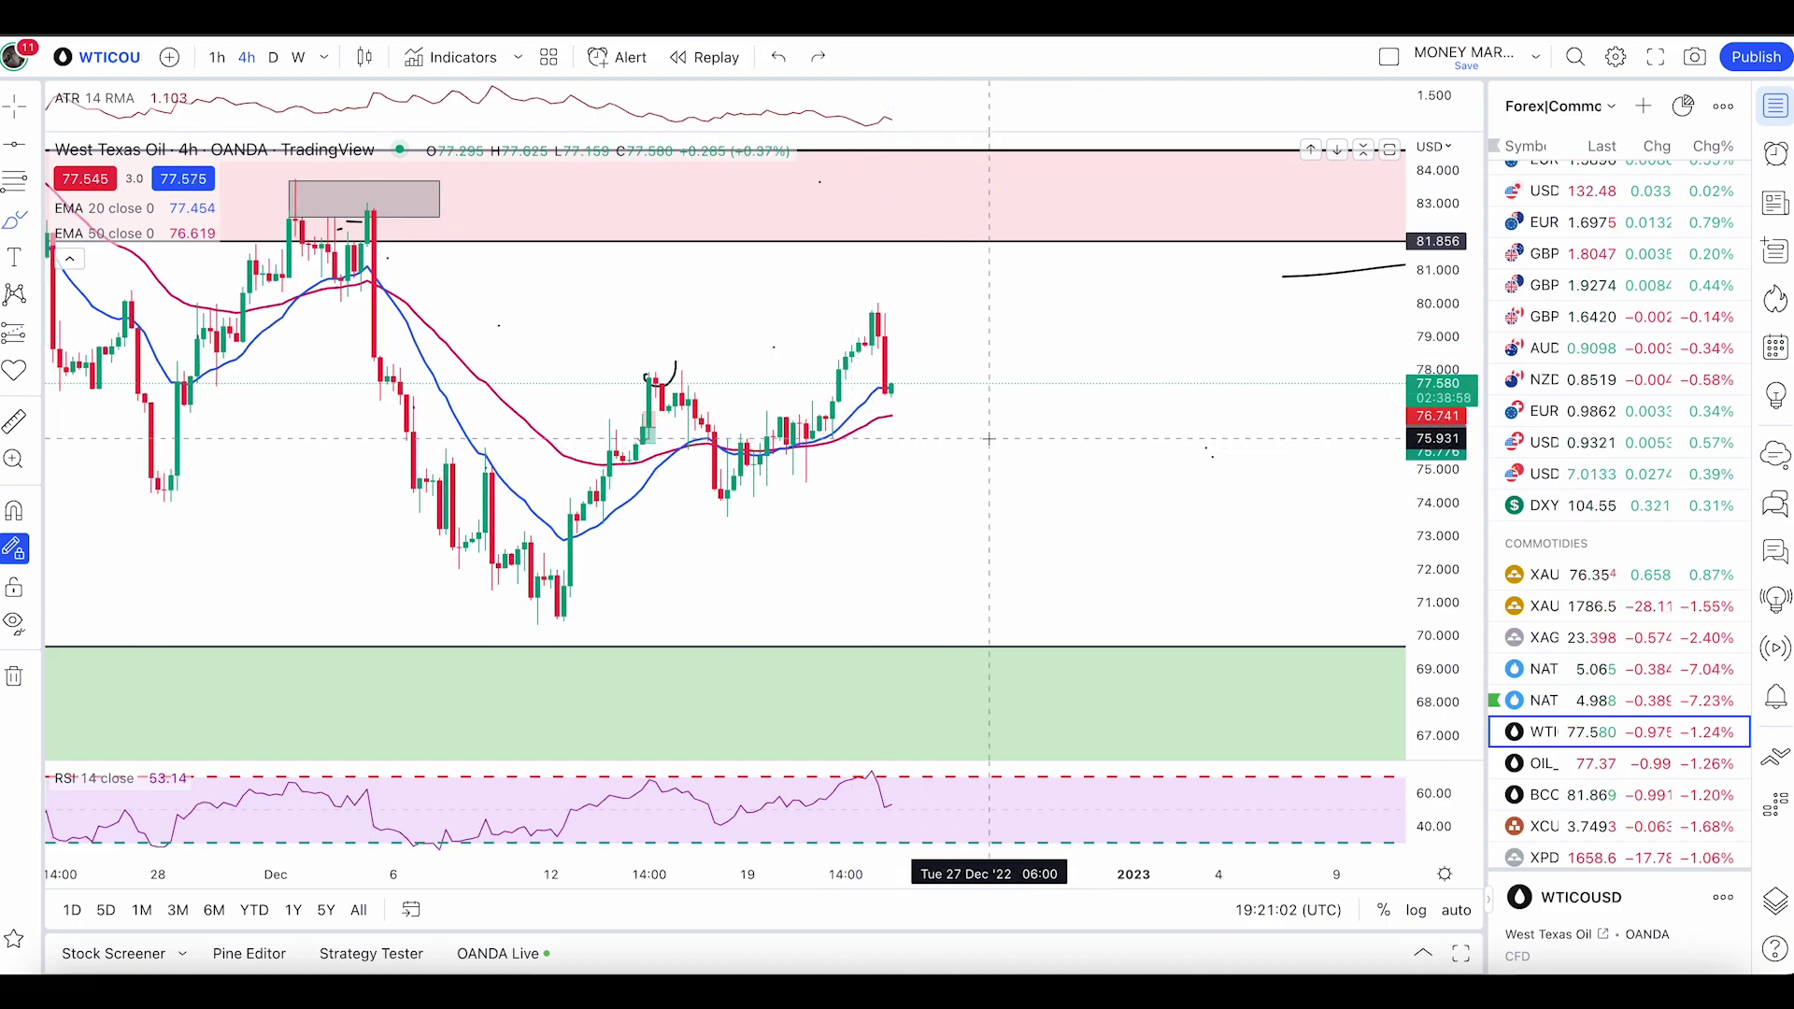
{"action": "scroll", "coordinate": [1162, 385], "scroll_direction": "right", "scroll_amount": 5}
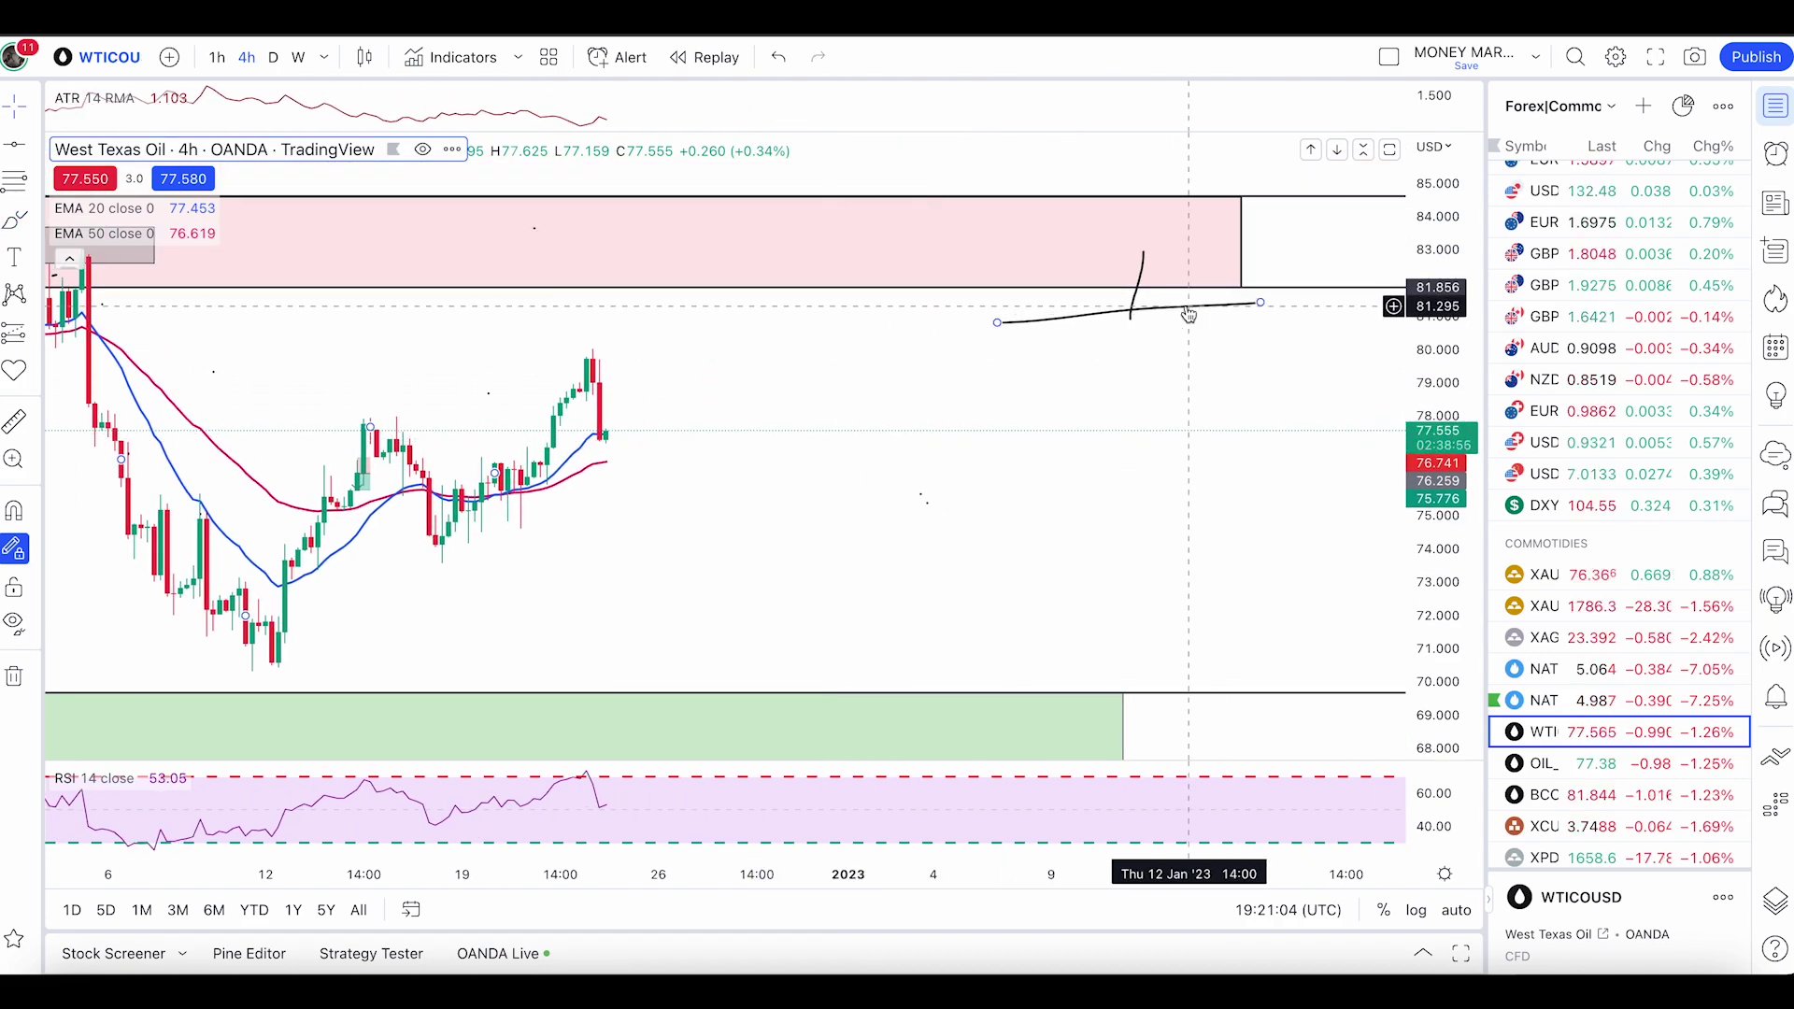
Step: Remove the old trend line and stray stroke, then select the red 81.9–84.6 supply zone
{"action": "right_click", "coordinate": [1187, 314]}
{"action": "left_click", "coordinate": [1234, 624]}
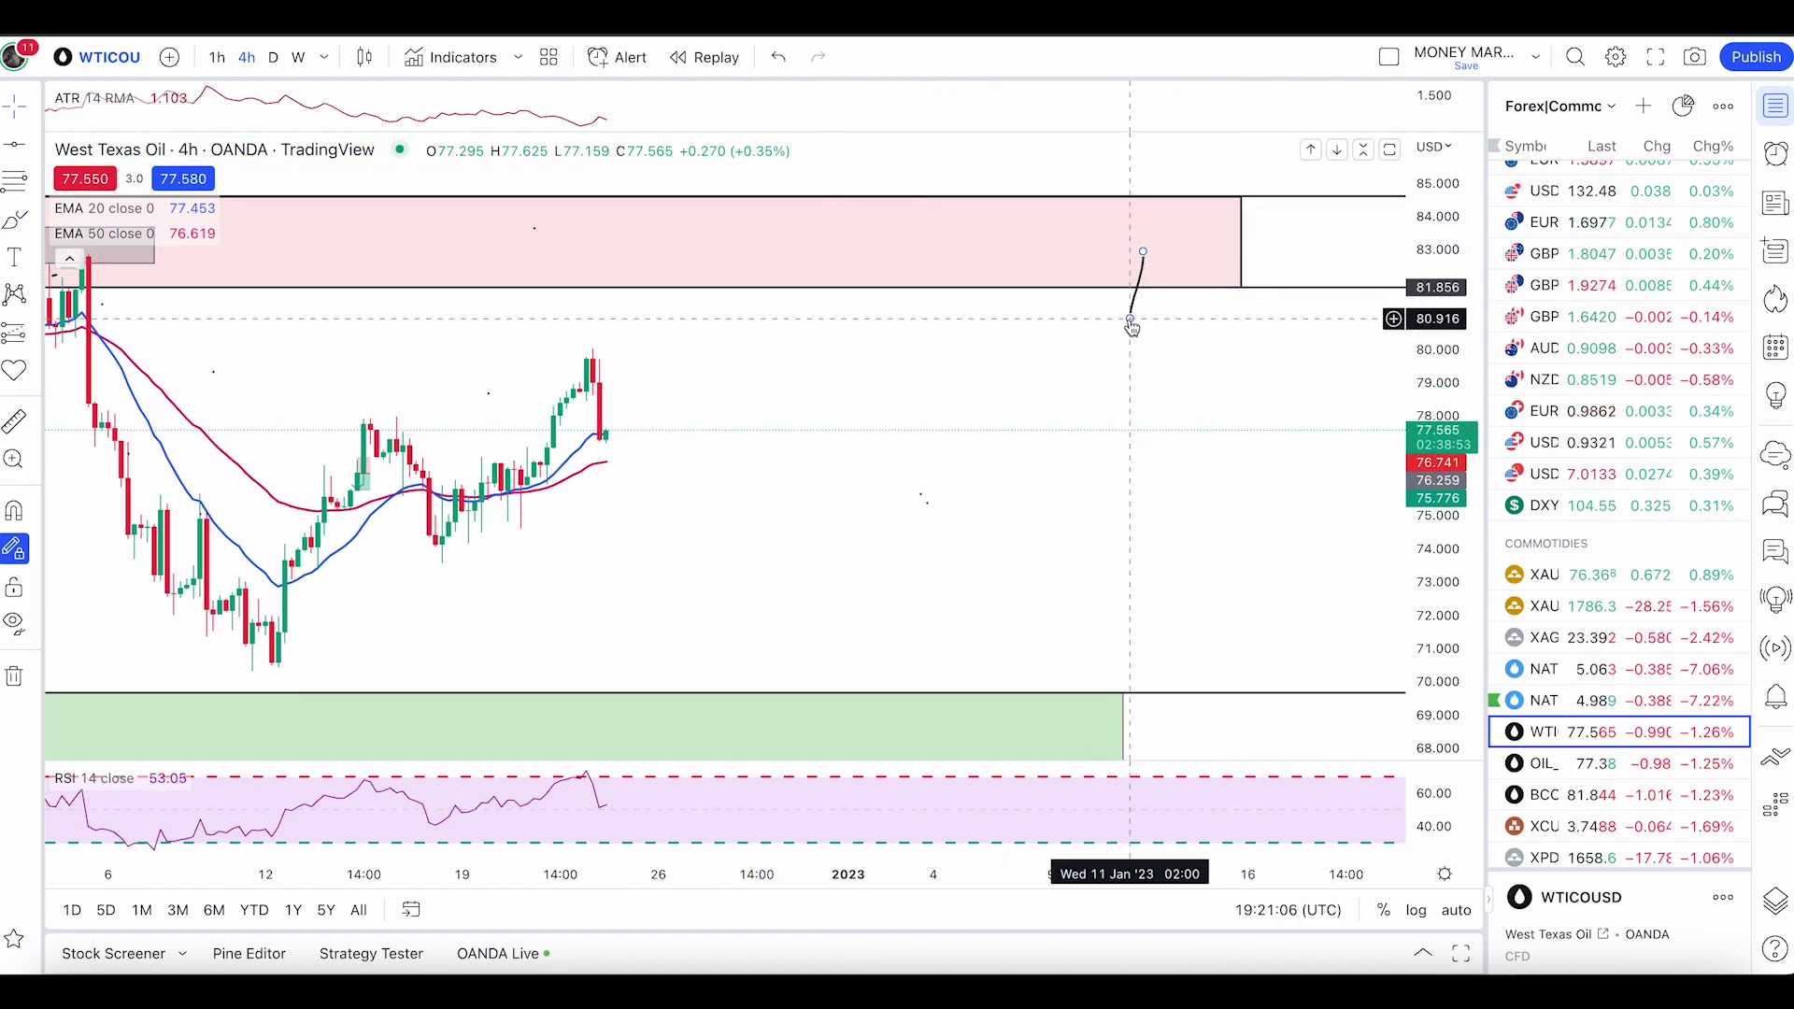
{"action": "right_click", "coordinate": [1131, 326]}
{"action": "left_click", "coordinate": [1206, 633]}
{"action": "left_click", "coordinate": [1243, 243]}
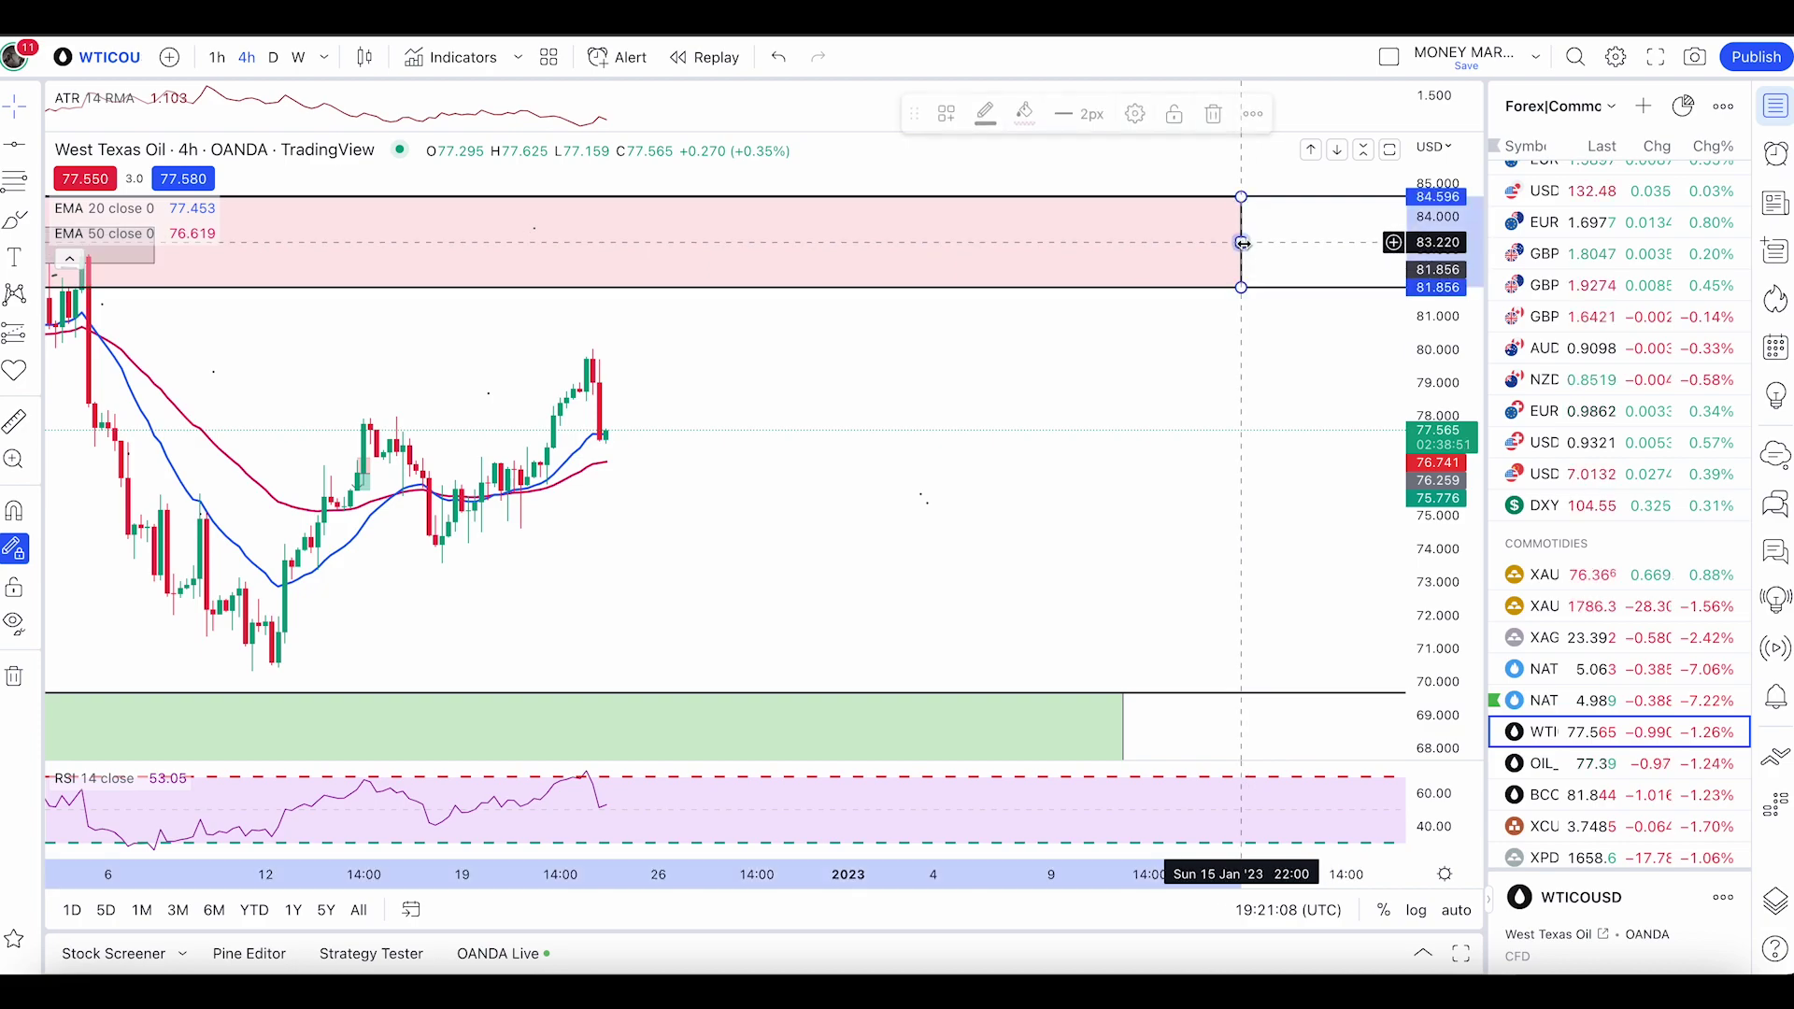